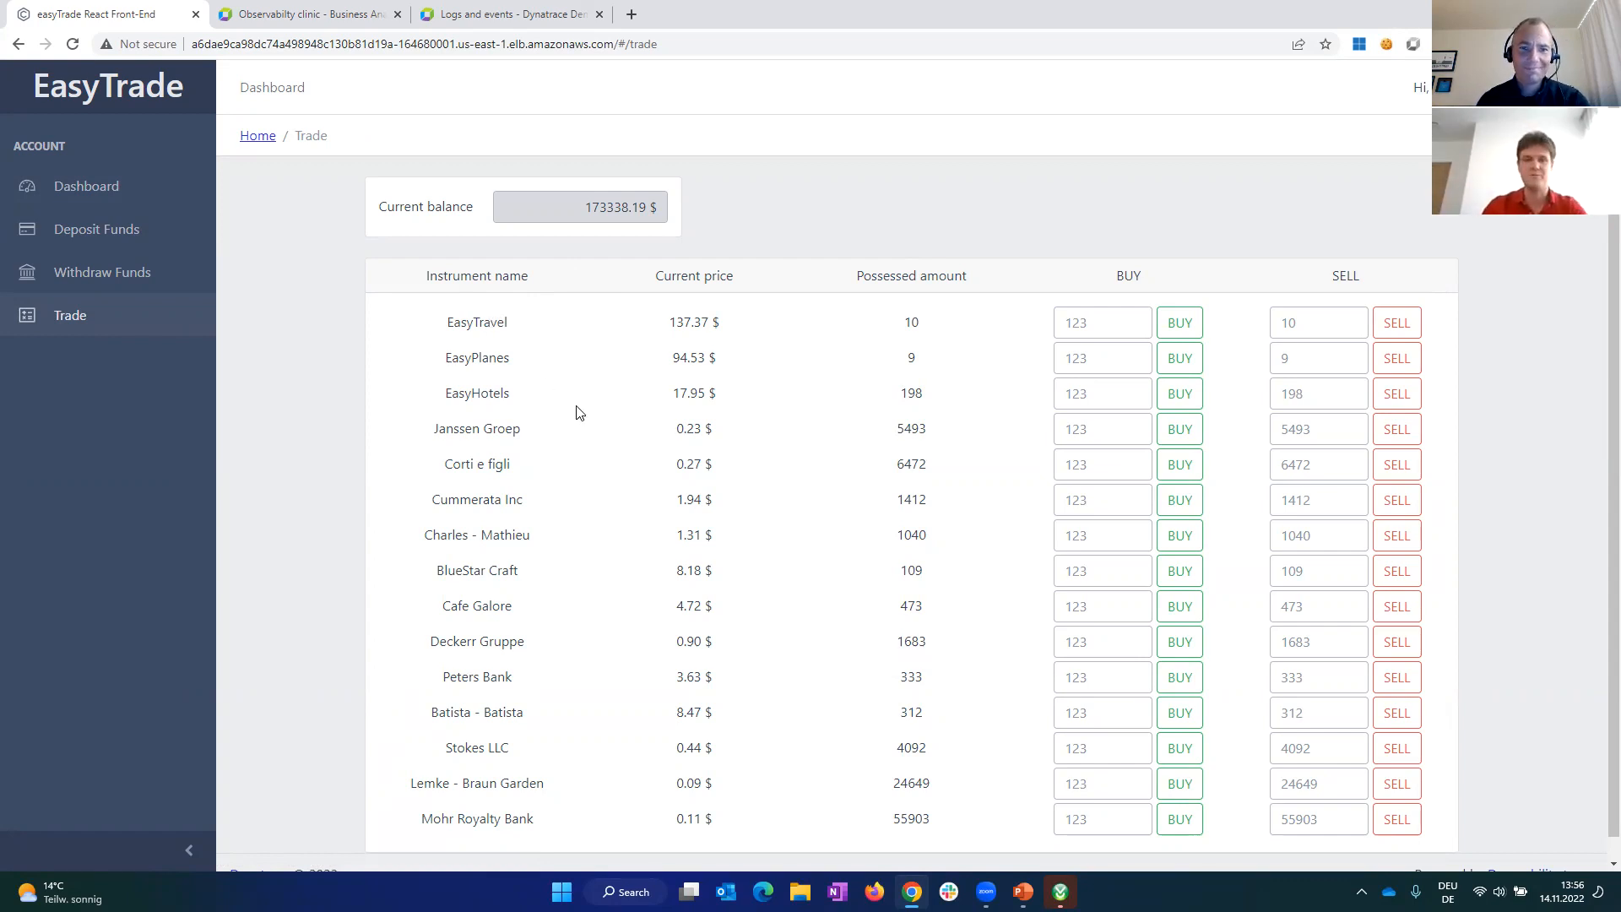
Step: Buy 10 units of the EasyTravel instrument
left_click(1116, 326)
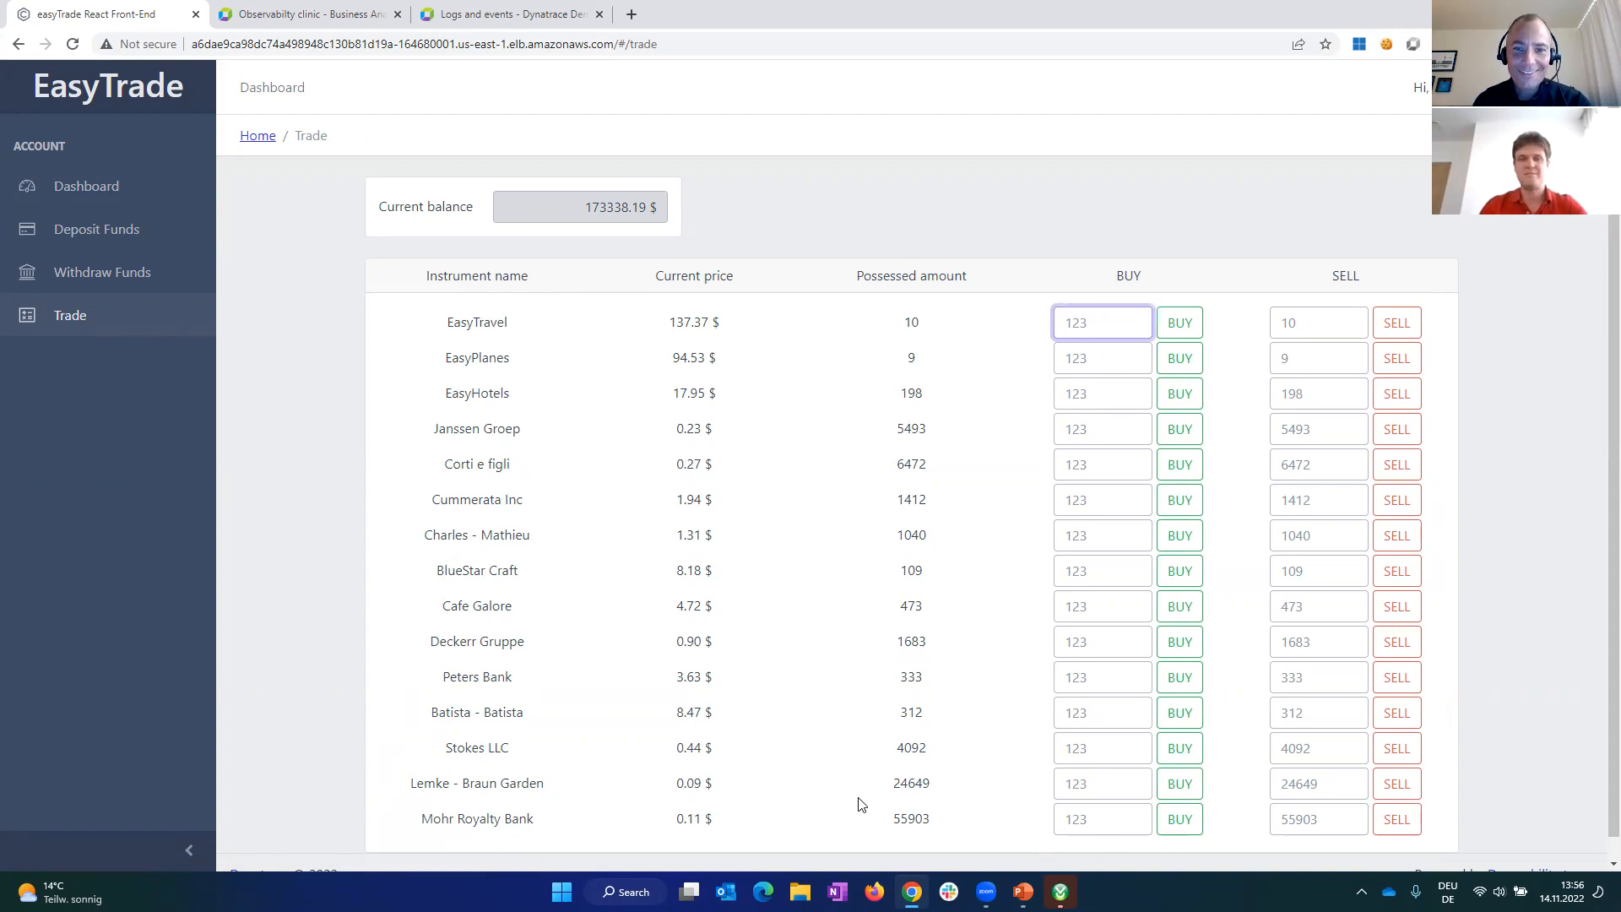
type("10")
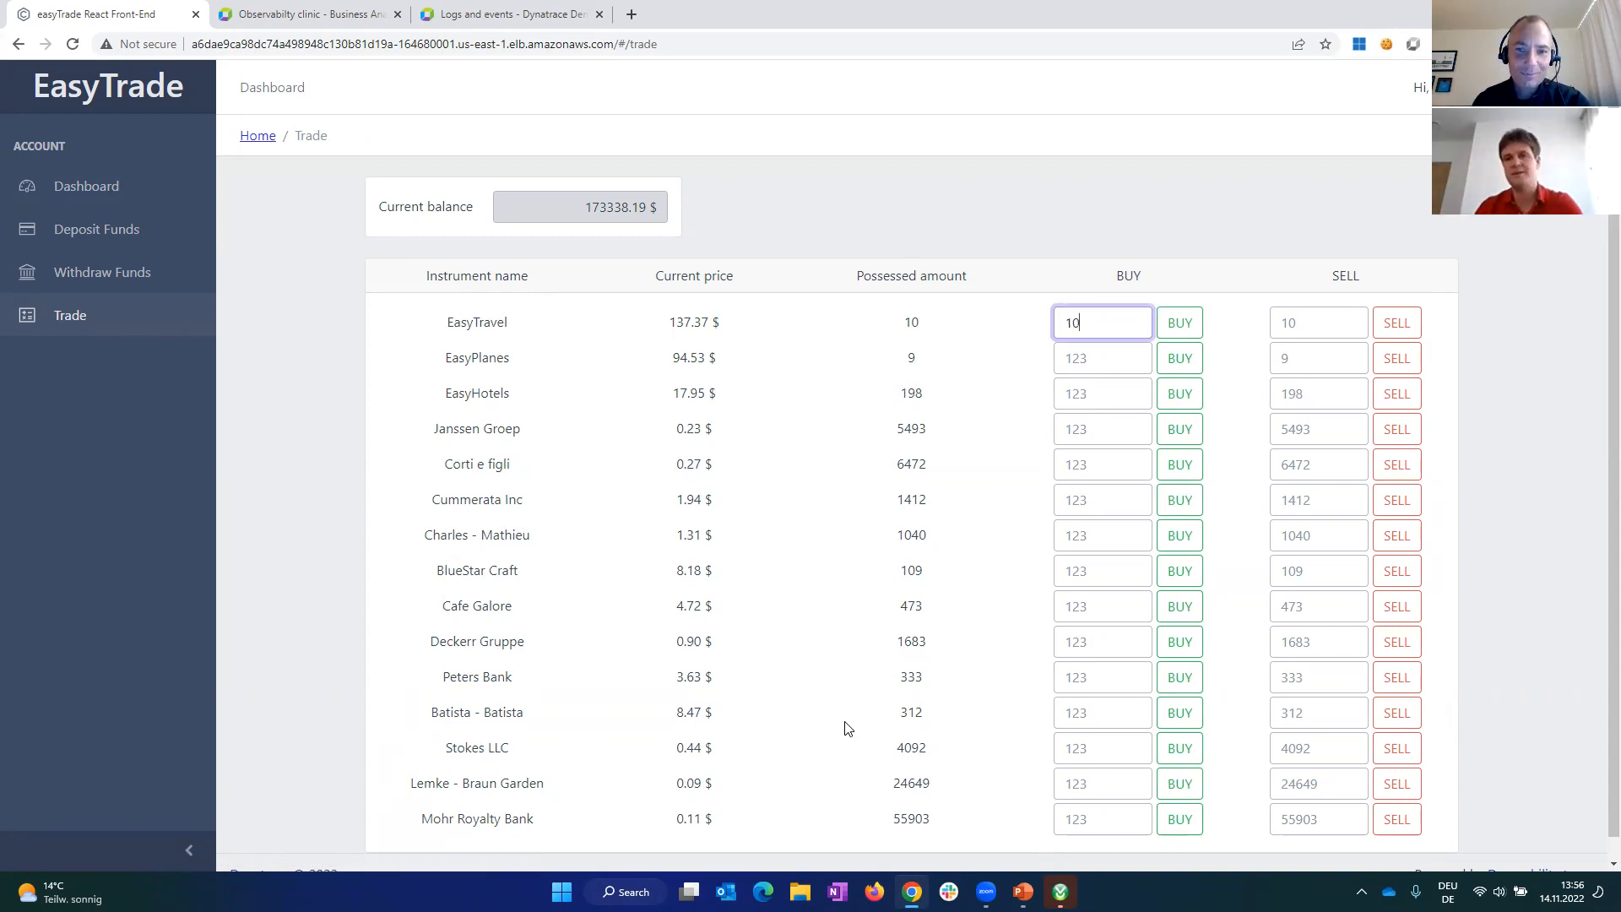
left_click(1178, 325)
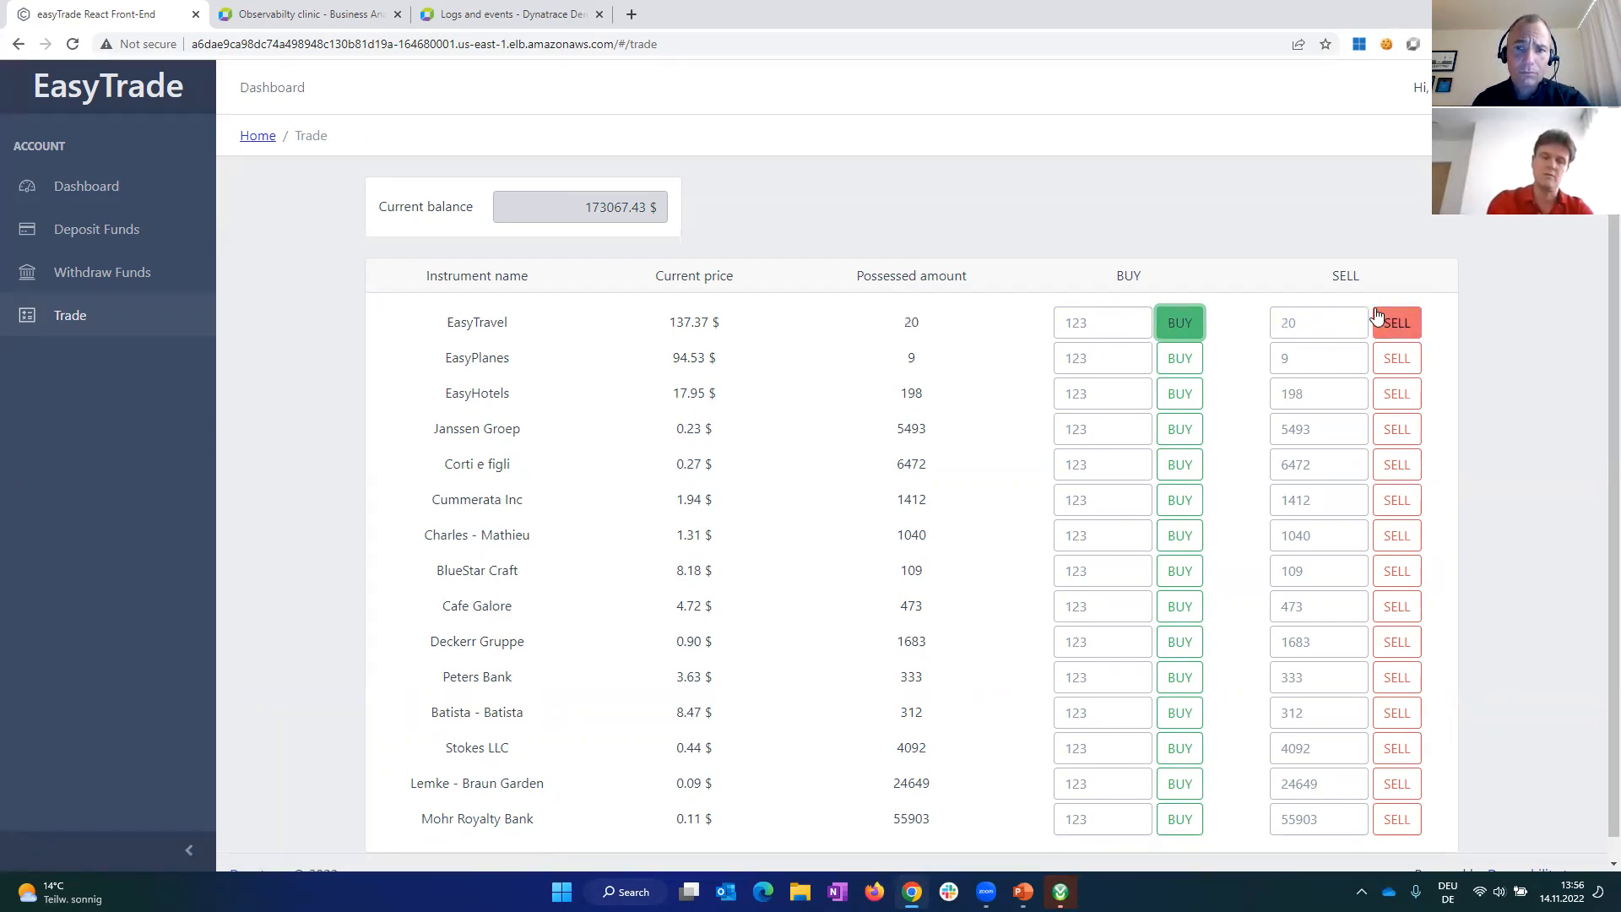
Step: Sell 1 unit of EasyTravel with the browser's network recording open, and view the request payload of the successful SellAssets call
key("F12")
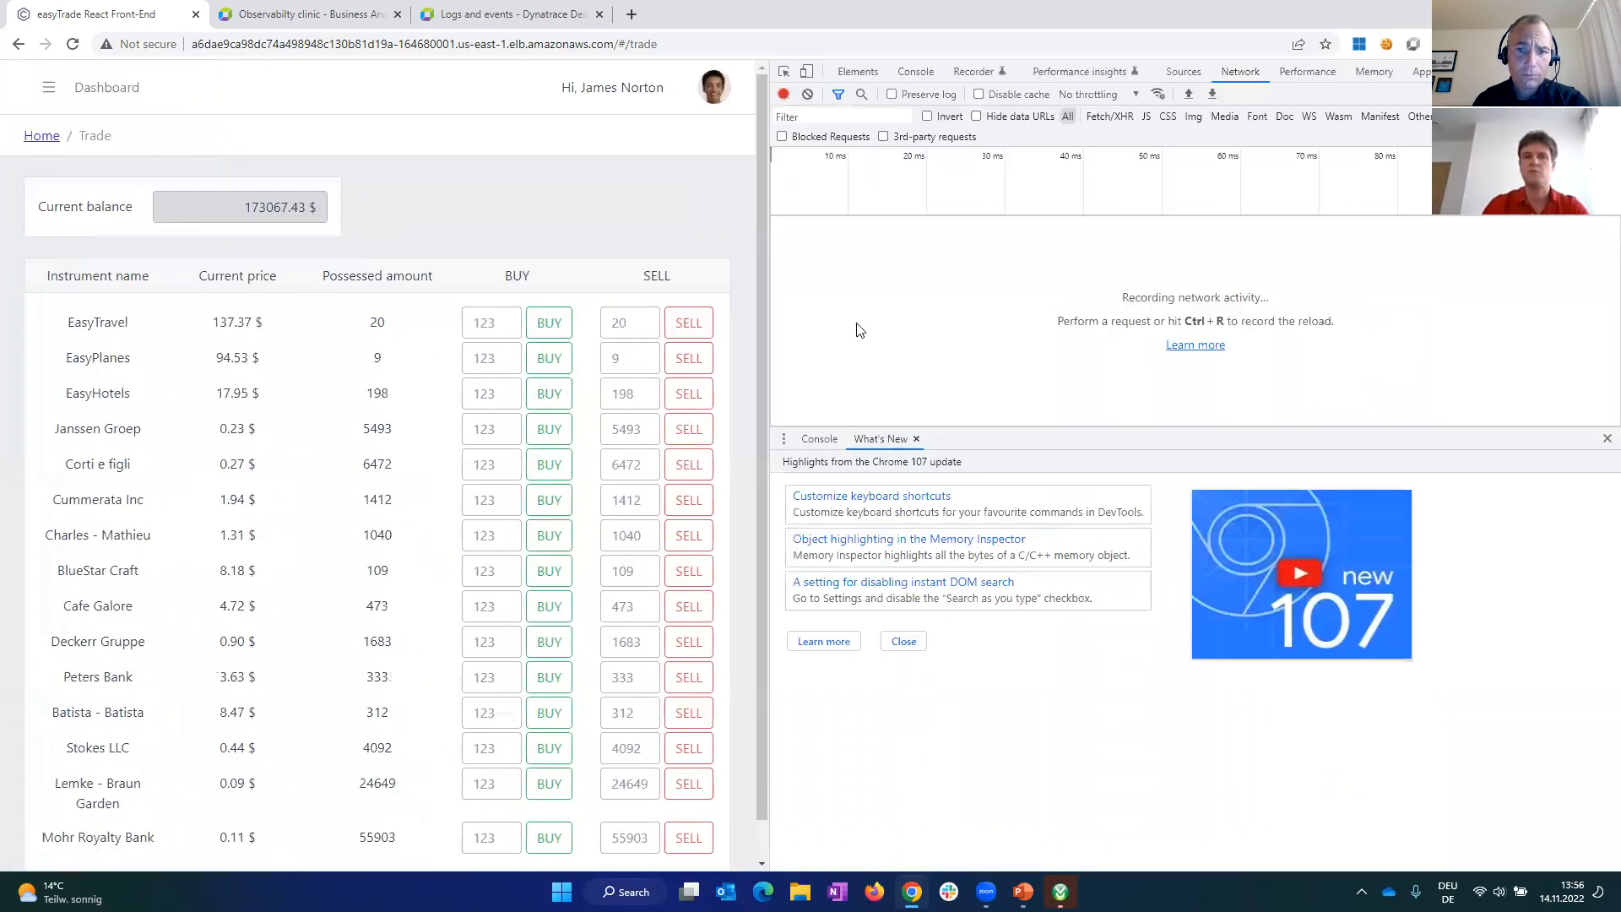
left_click(703, 329)
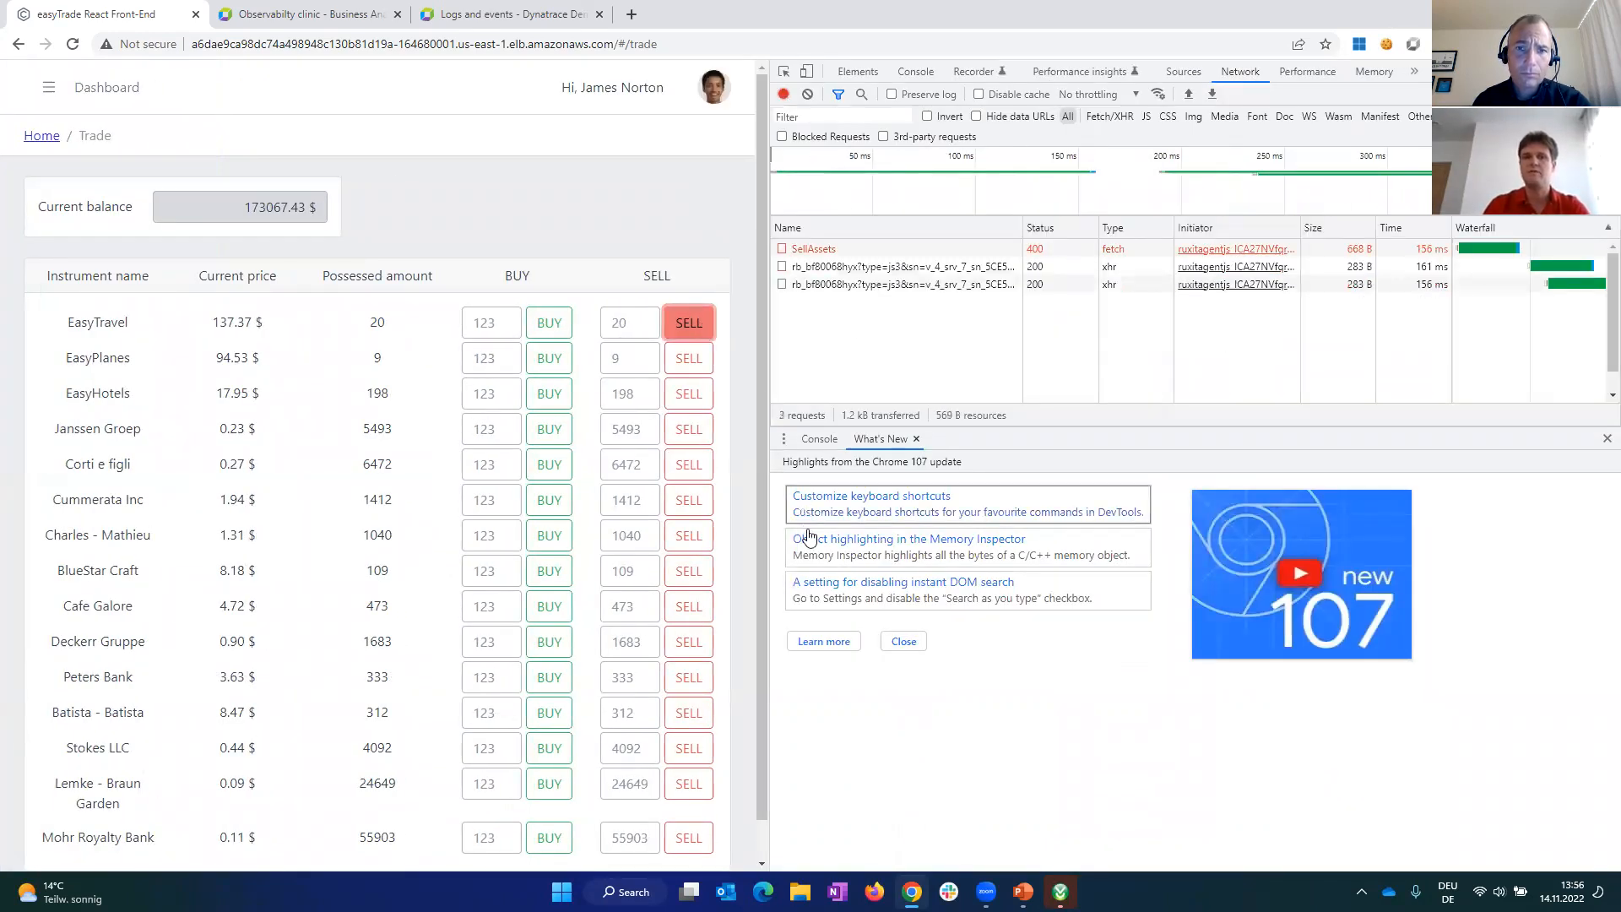
left_click(630, 334)
type("1")
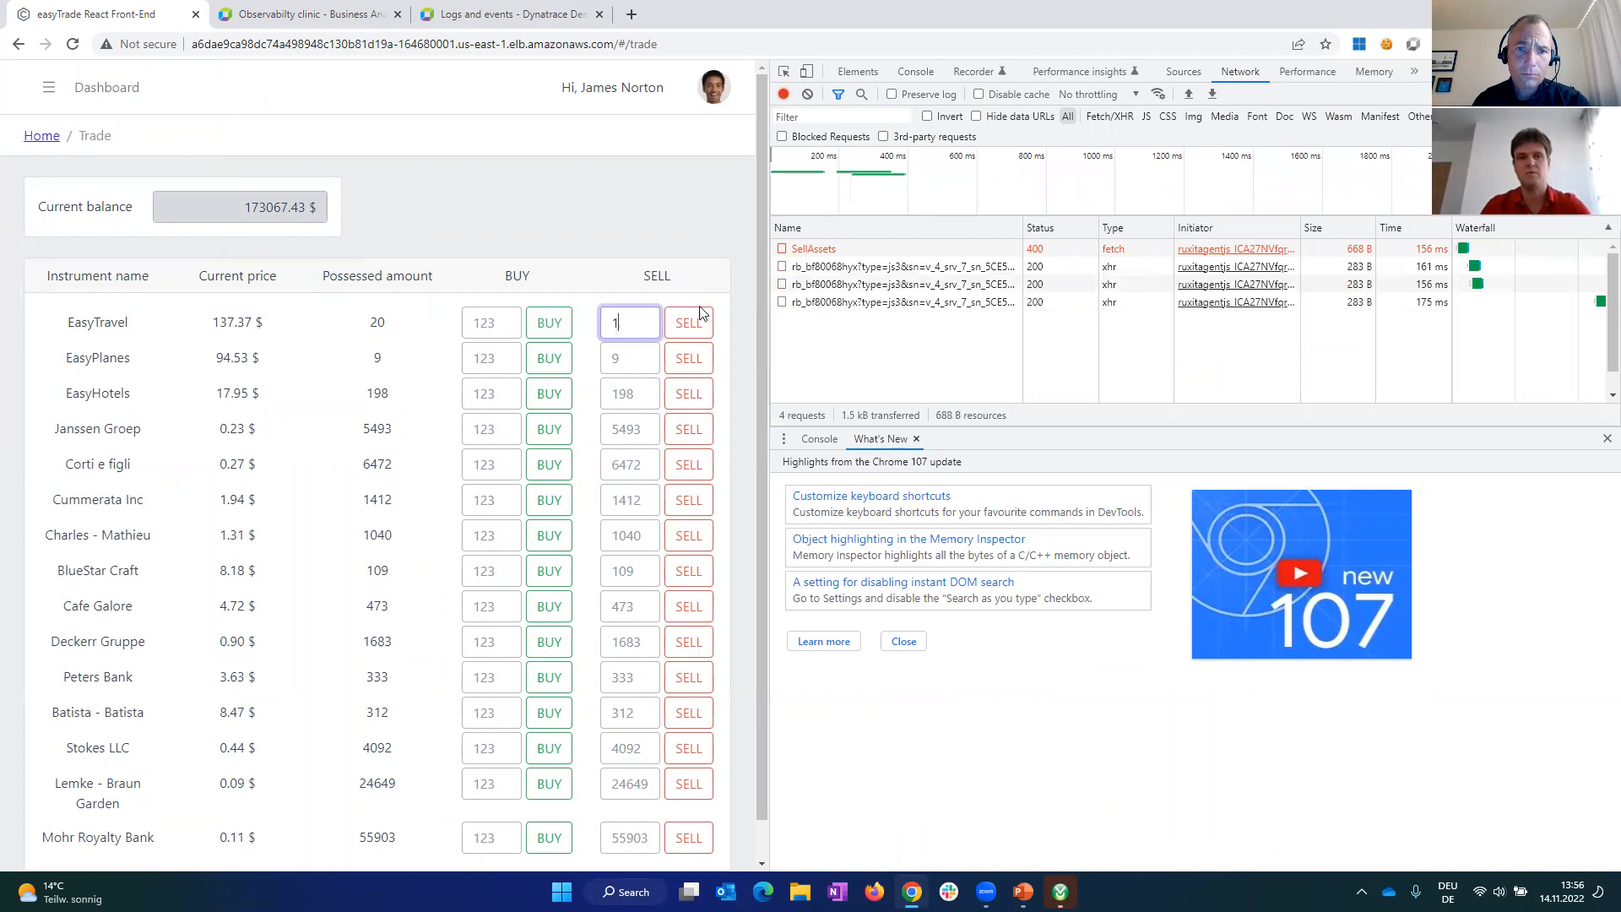
left_click(689, 323)
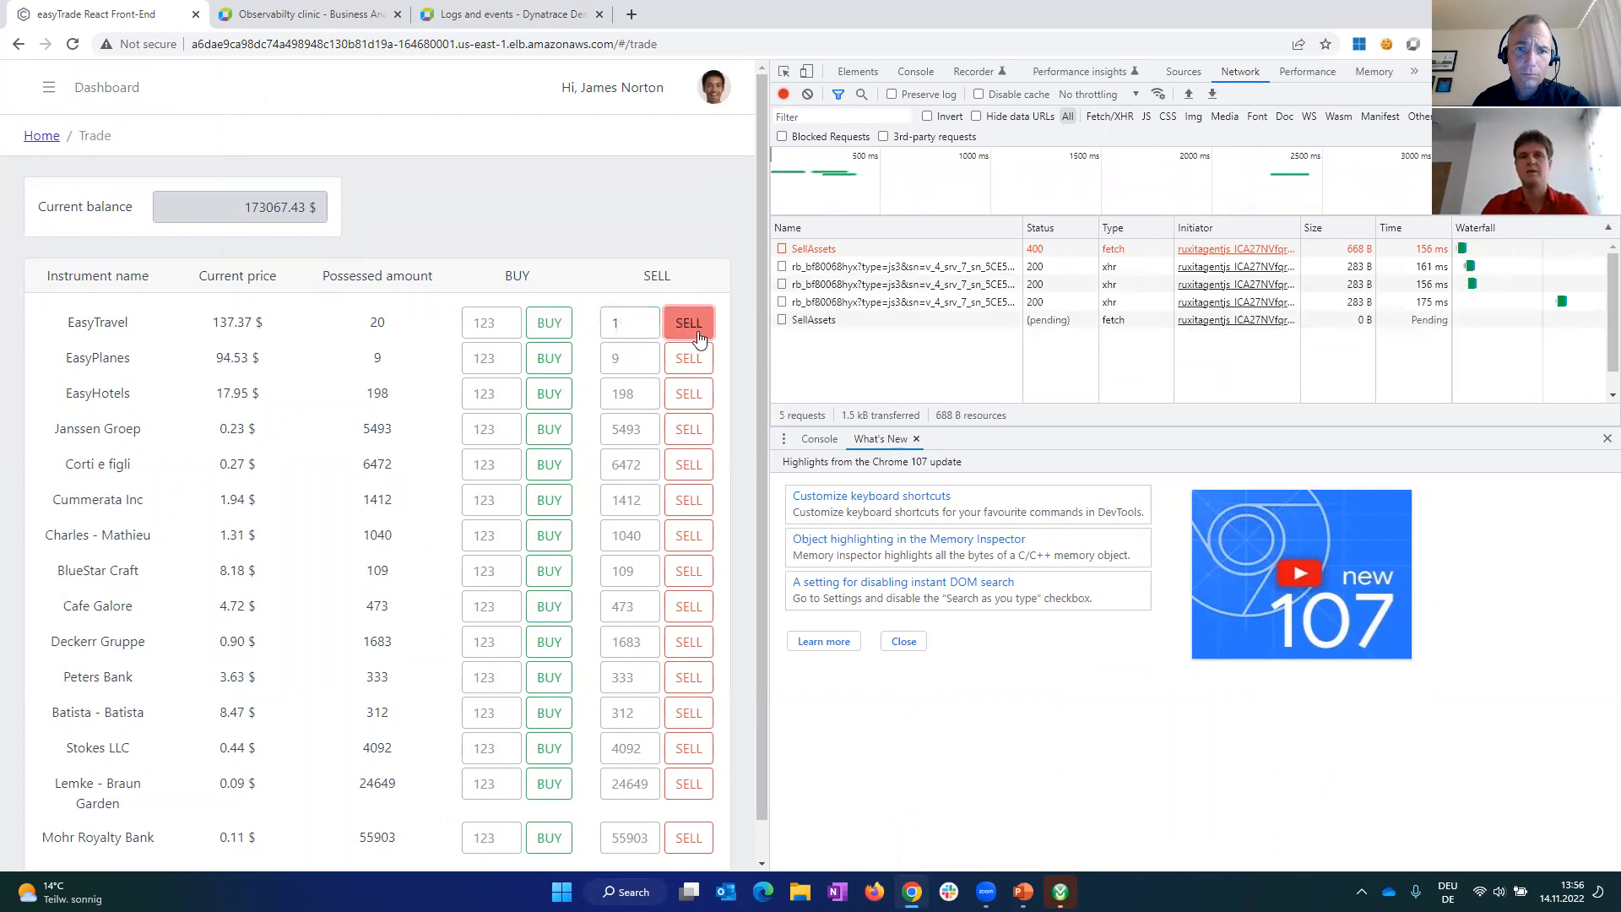
left_click(805, 321)
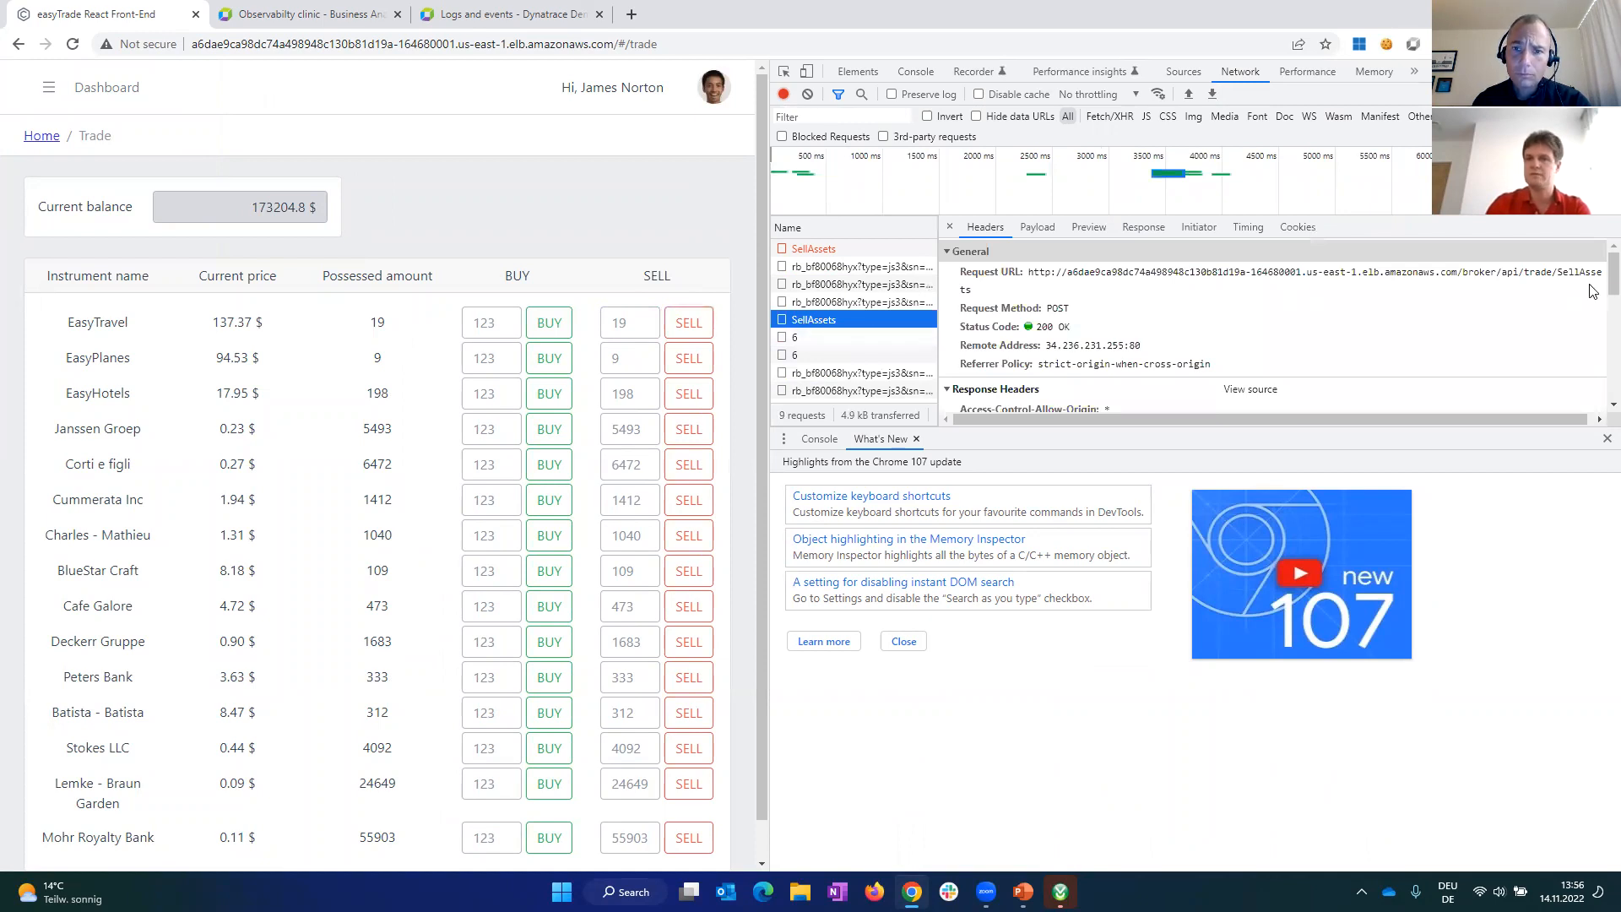
left_click(1035, 232)
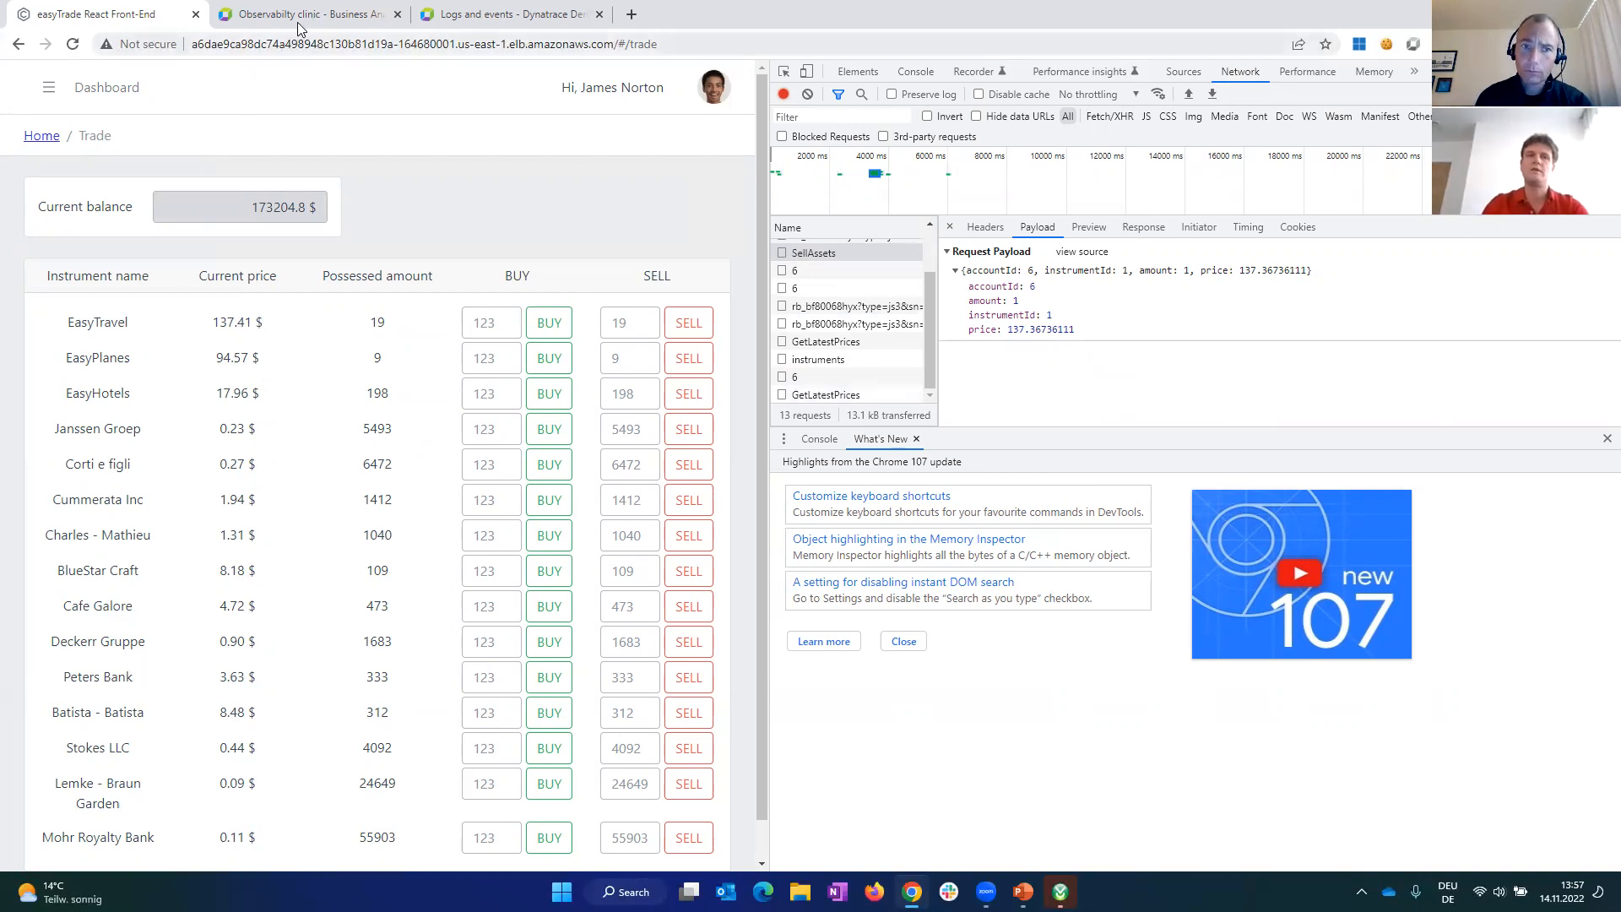
Step: Switch to the Dynatrace Observability clinic dashboard and open the business events exploration page
mouse_move(301, 18)
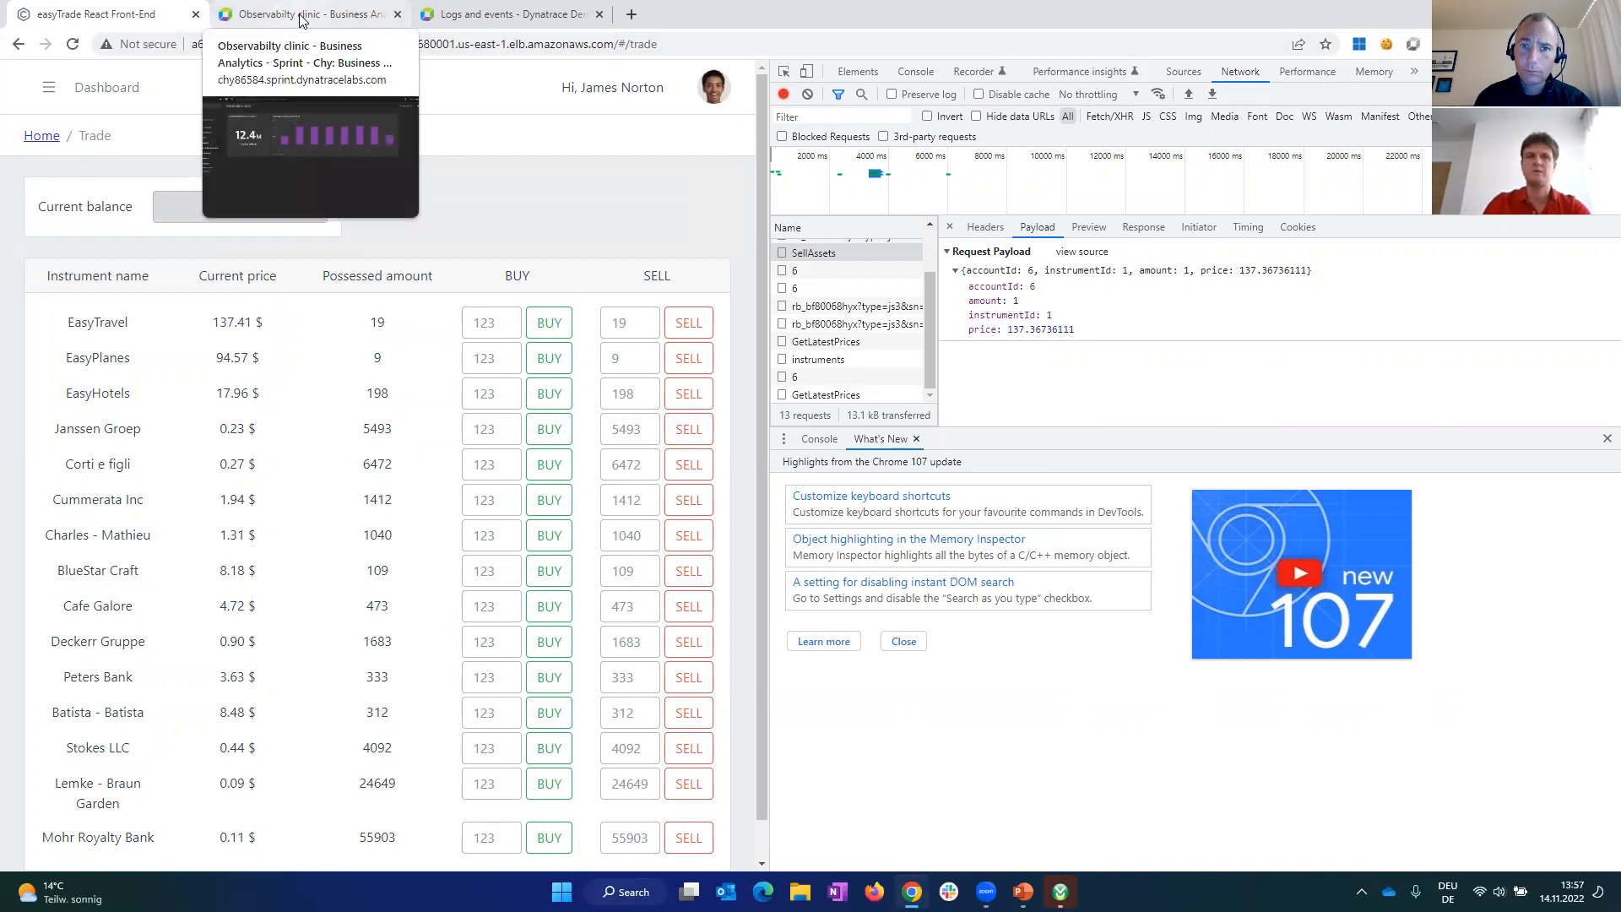
left_click(301, 16)
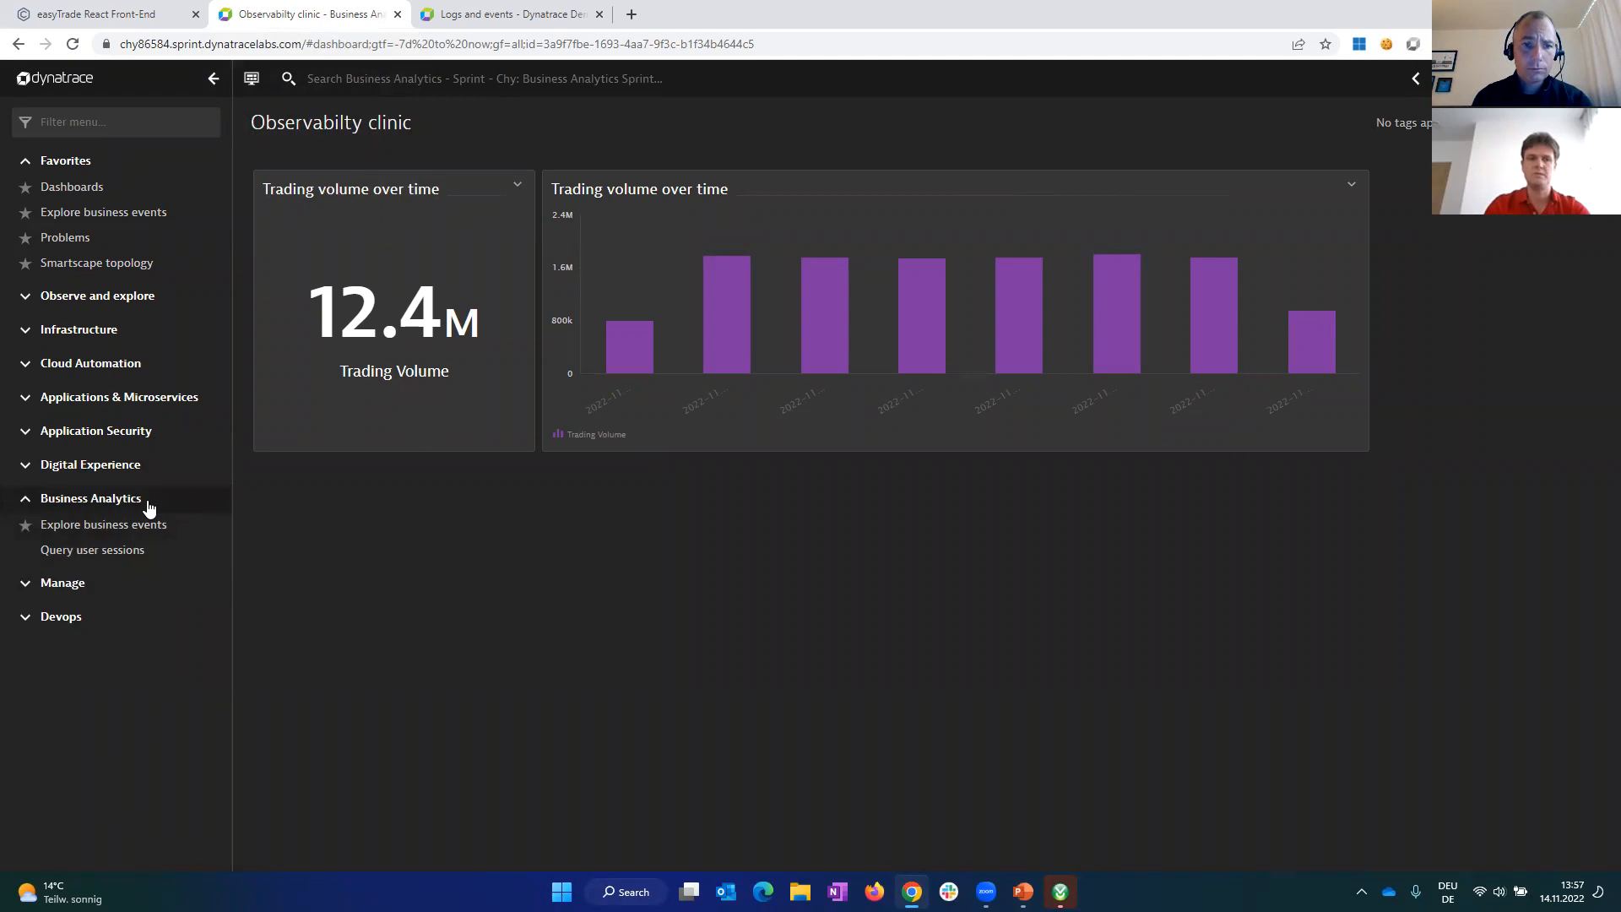
left_click(110, 535)
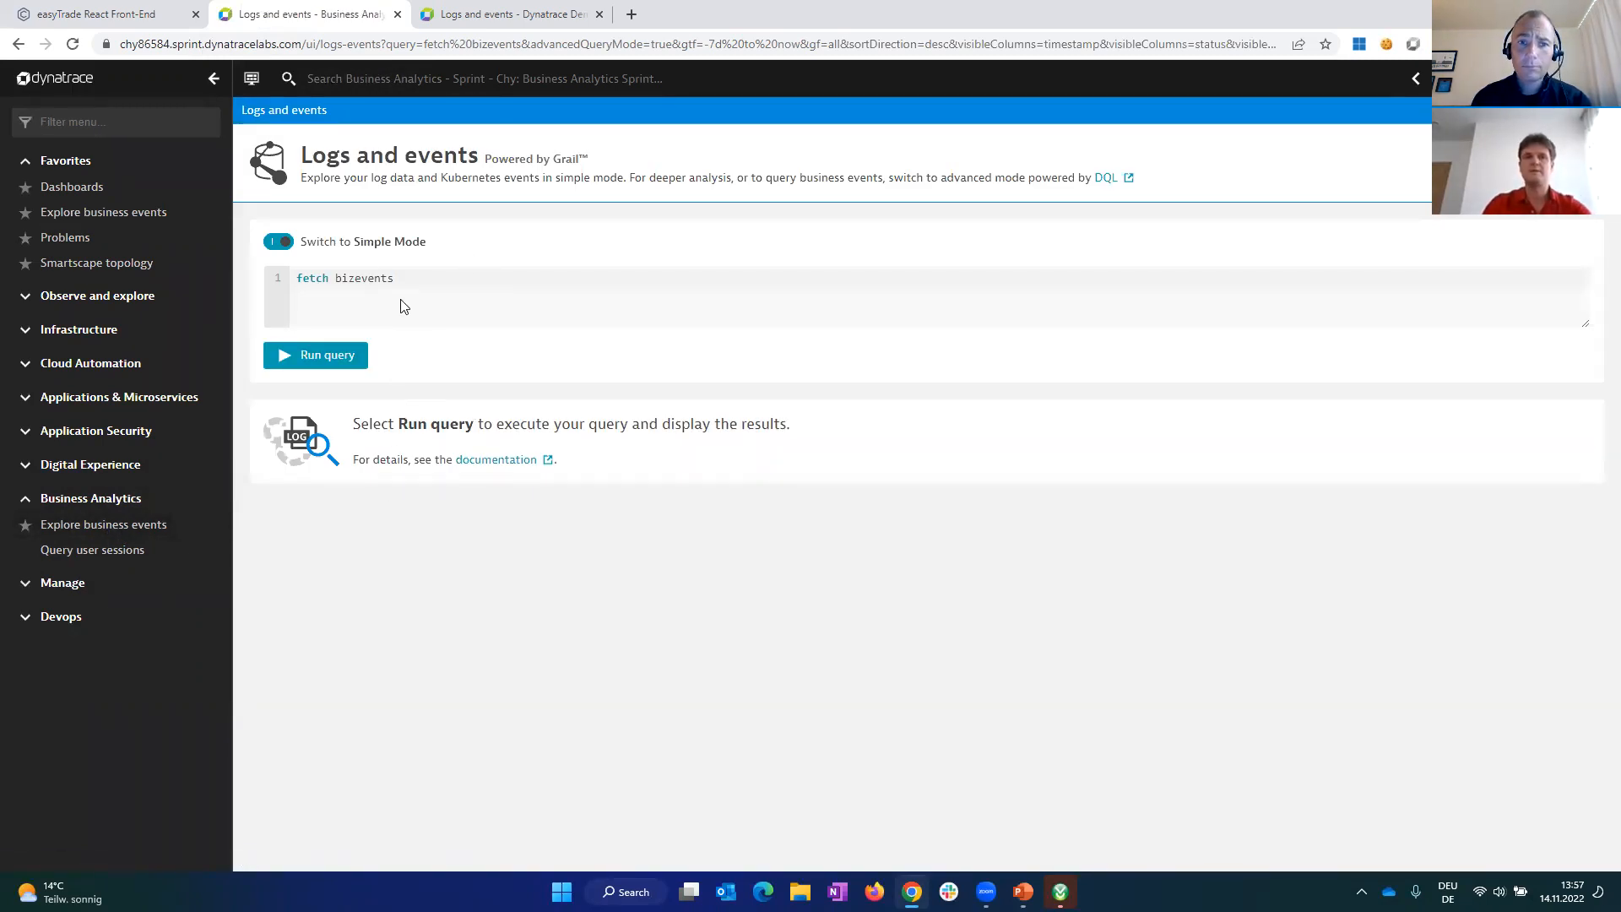
Step: Search Dynatrace for "busin" and open the OneAgent settings for business event sources
left_click(401, 78)
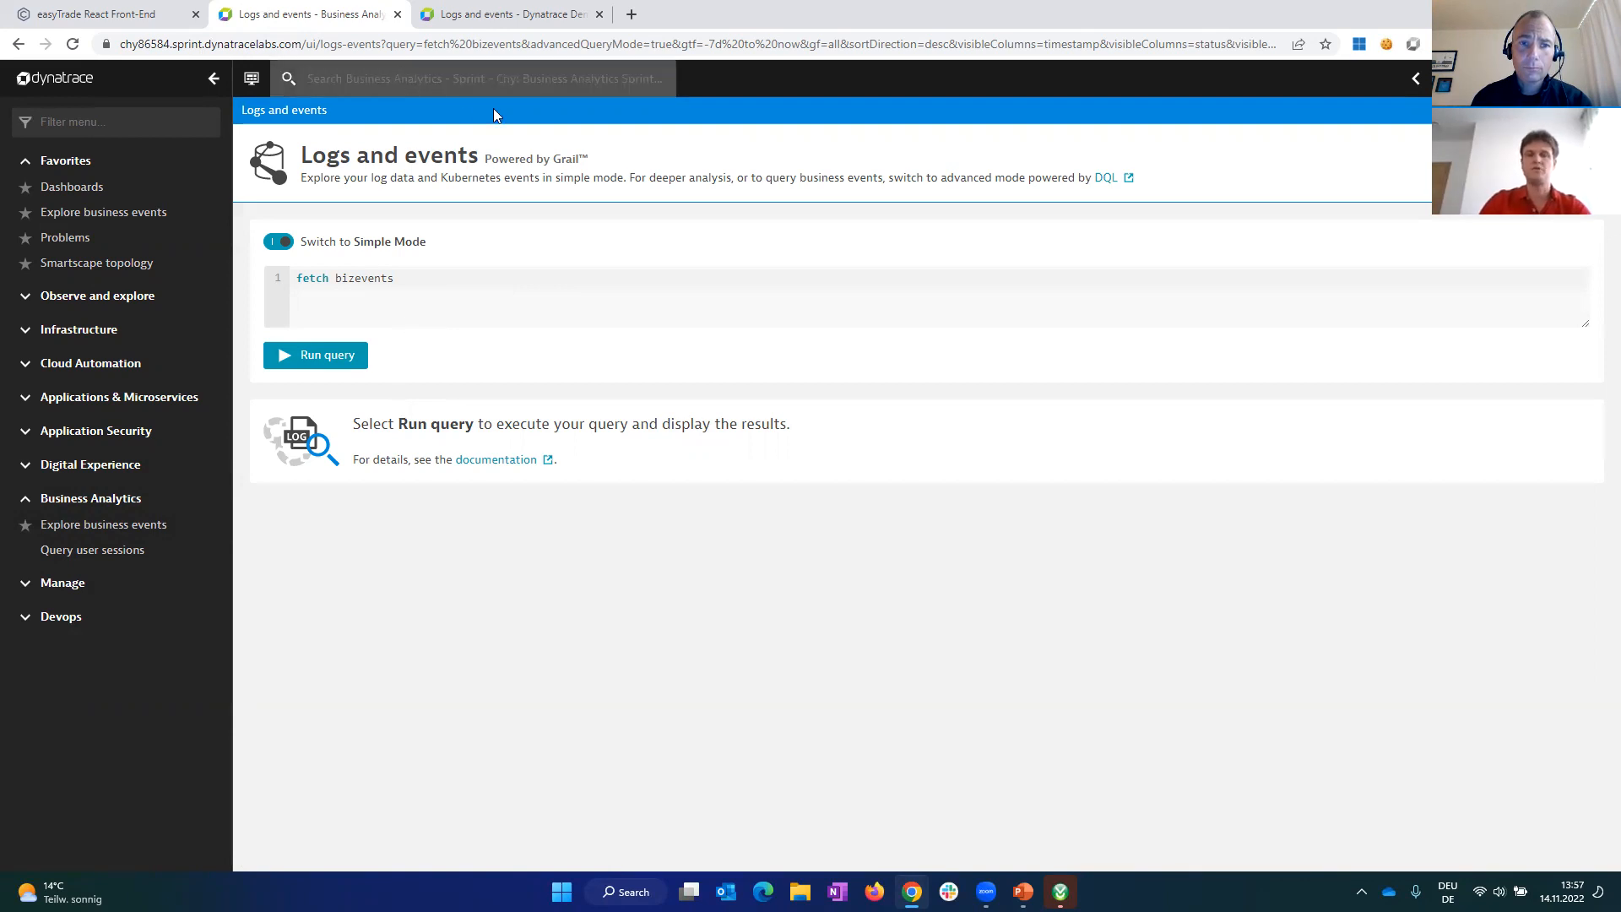
type("busin")
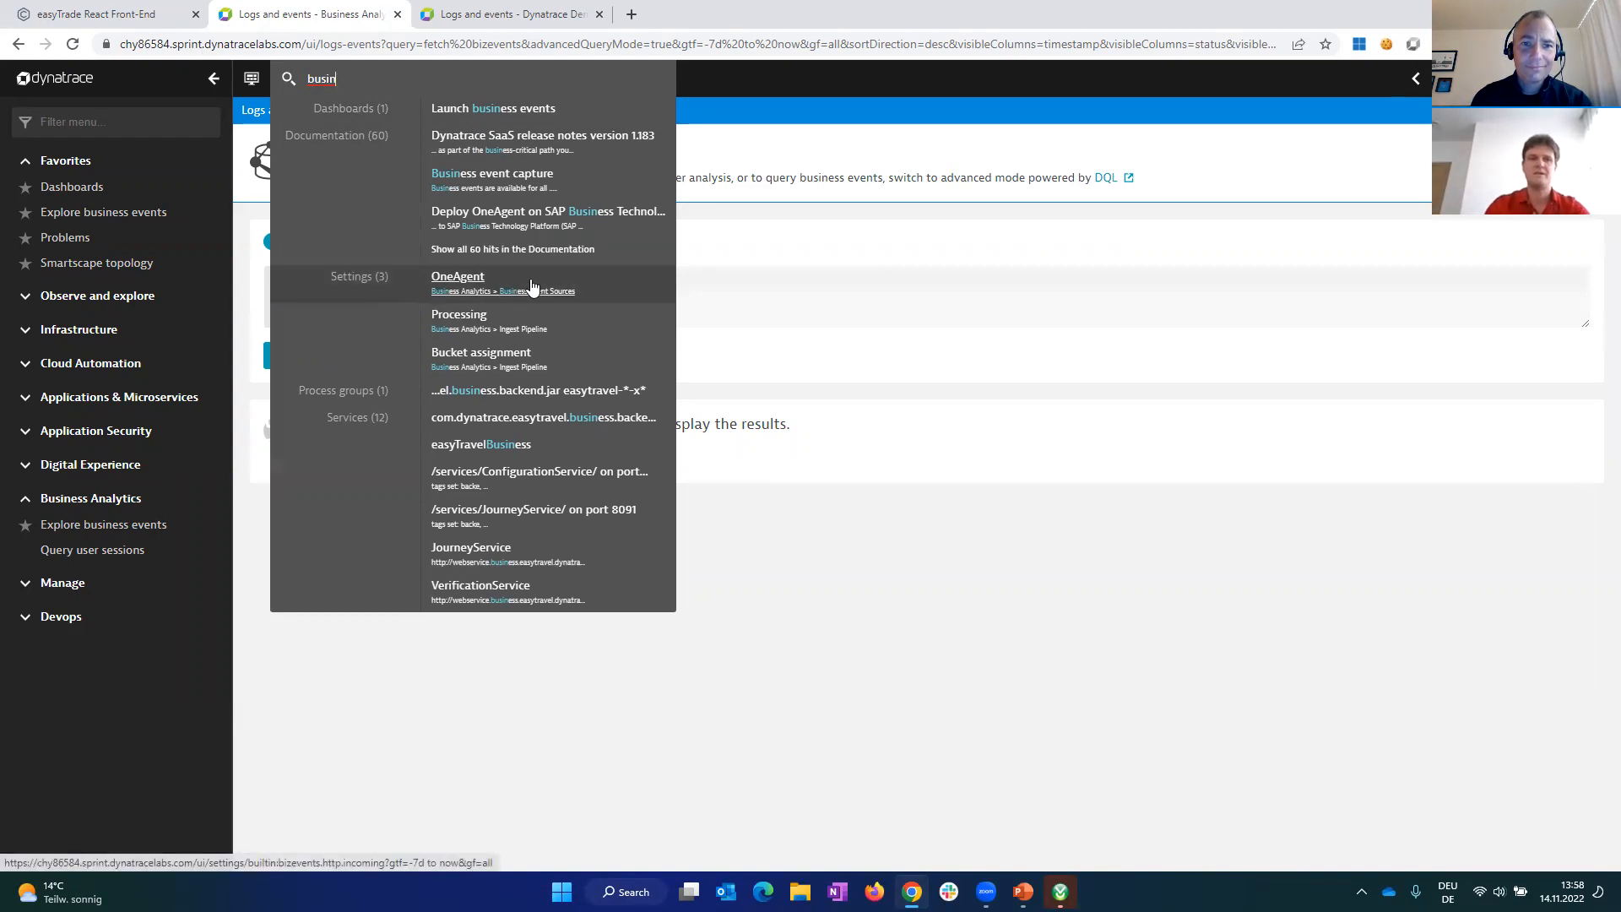
left_click(473, 287)
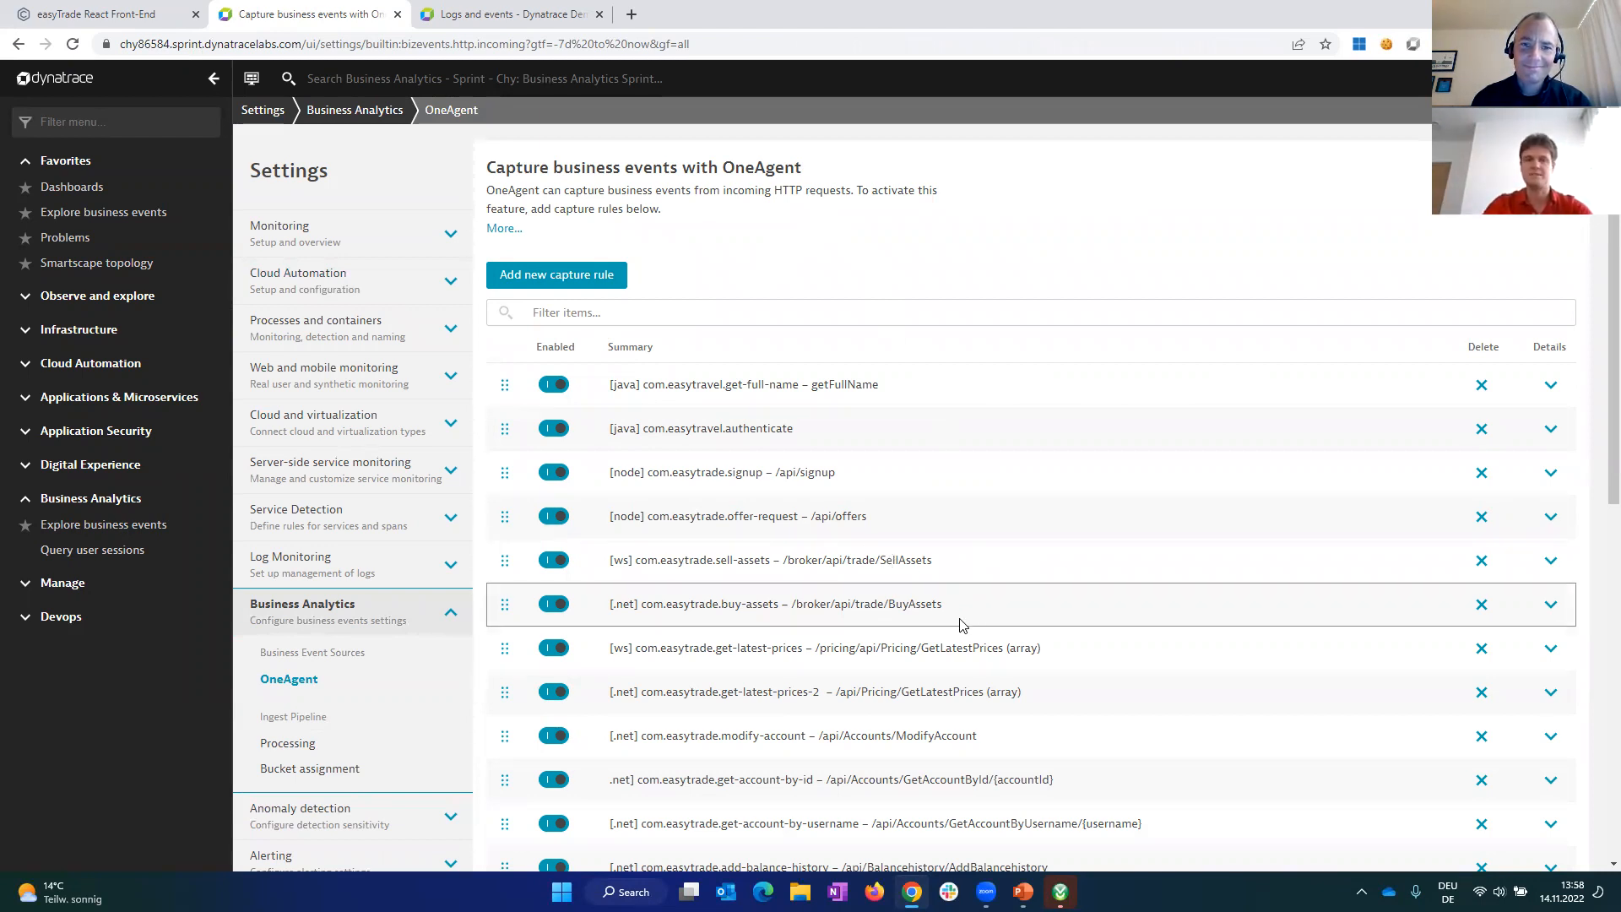
Step: Expand the com.easytrade.sell-assets capture rule and examine its SellAssets request path trigger and the available data sources
left_click(1552, 562)
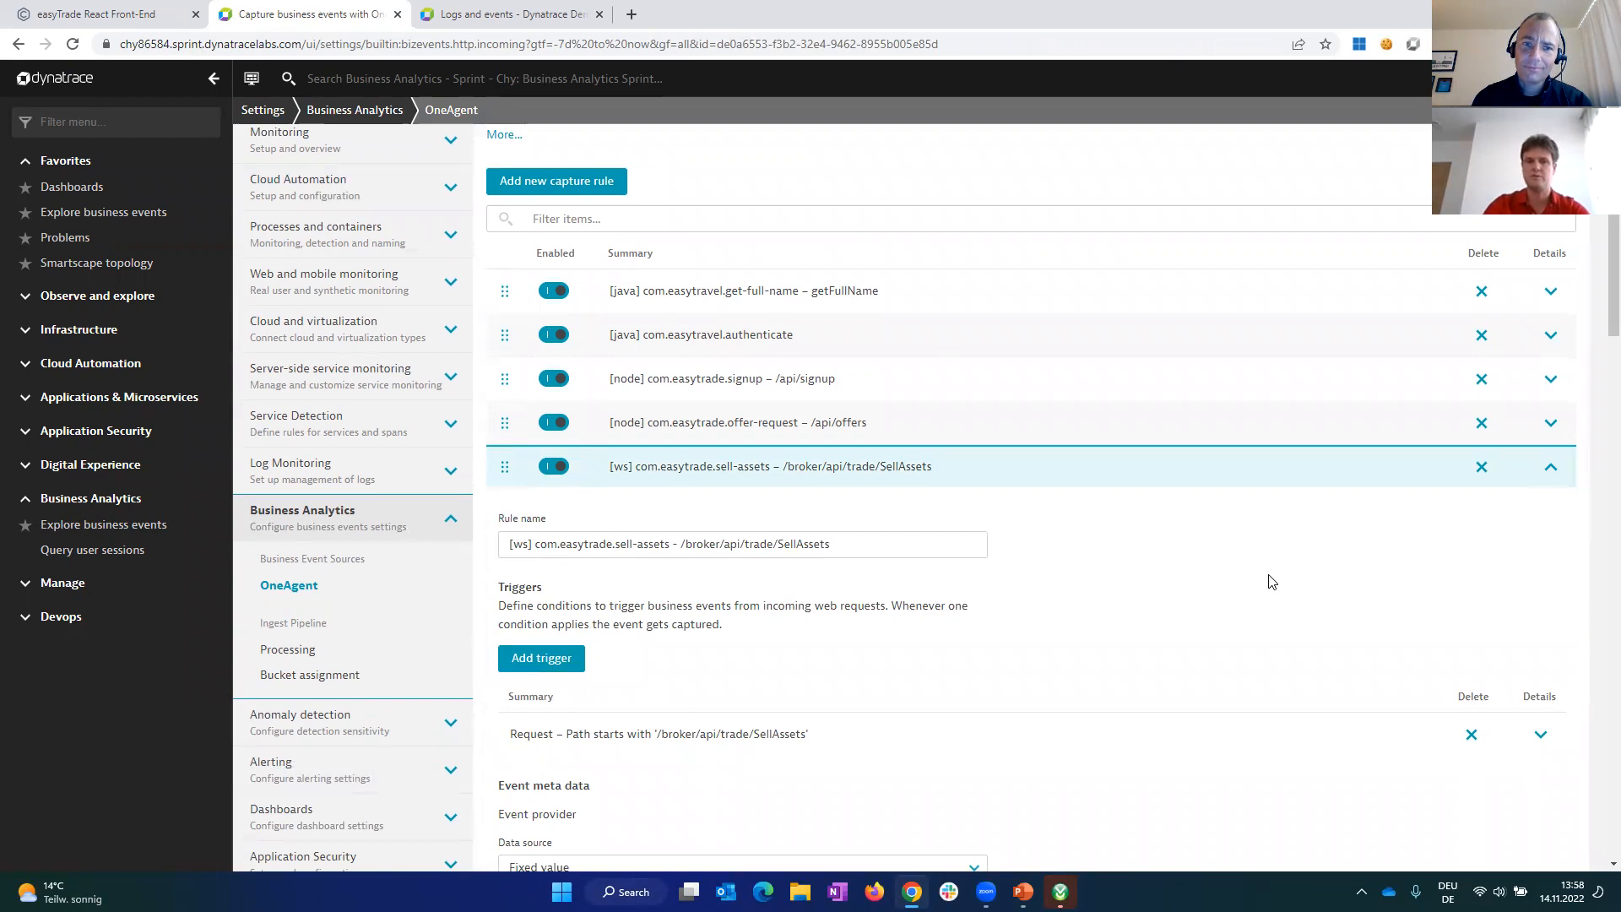
scroll(1275, 557, "down", 4)
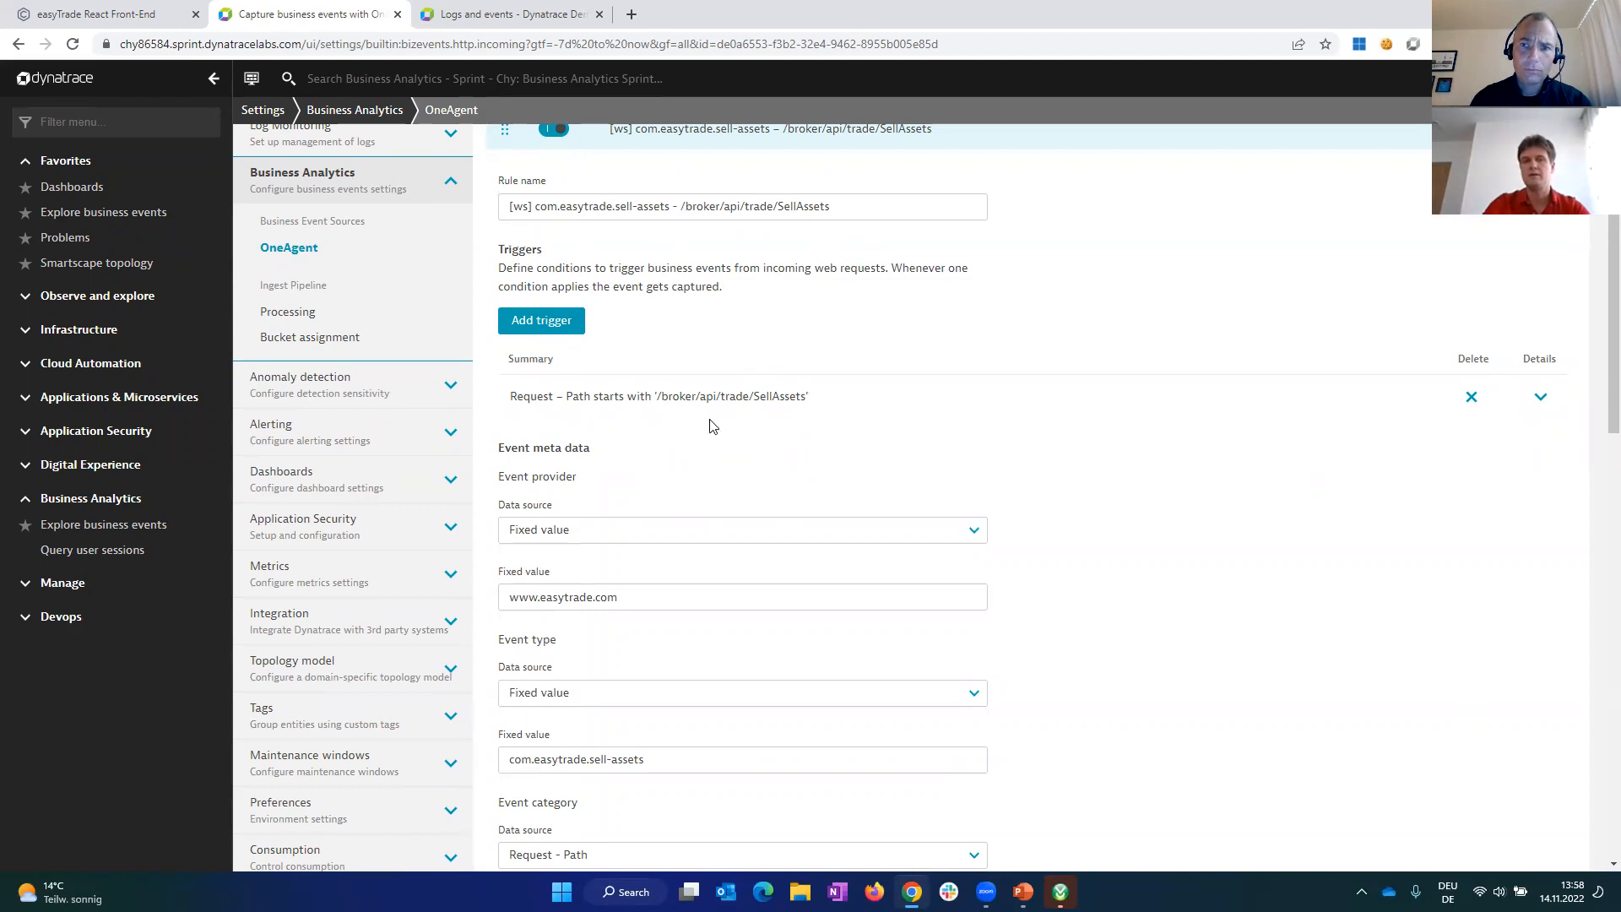
left_click(1543, 398)
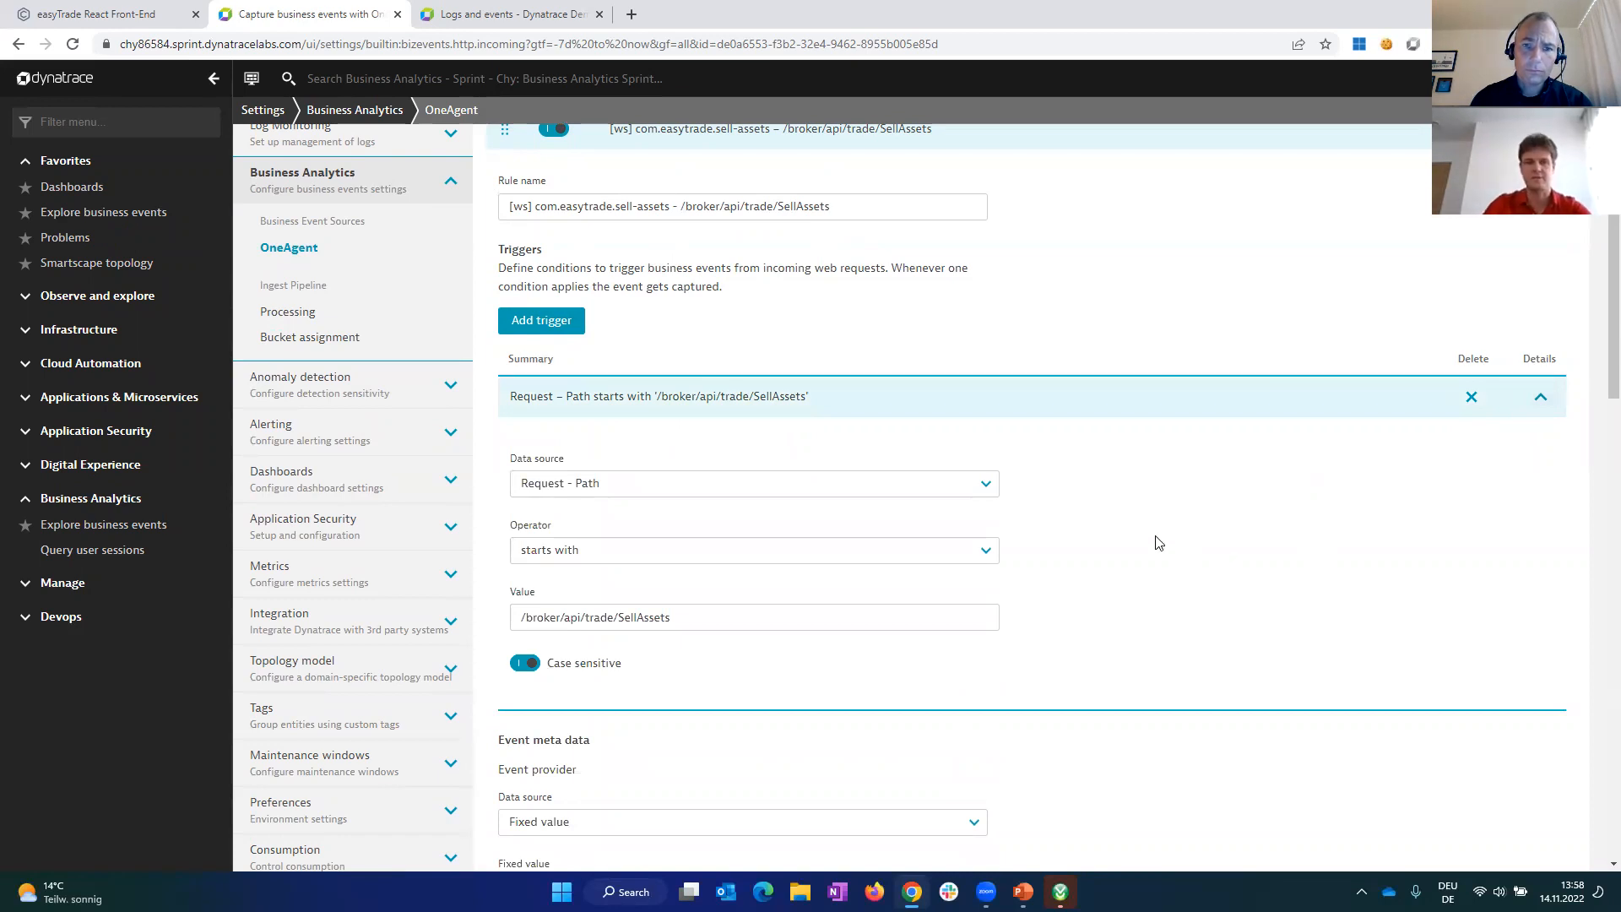
left_click(986, 485)
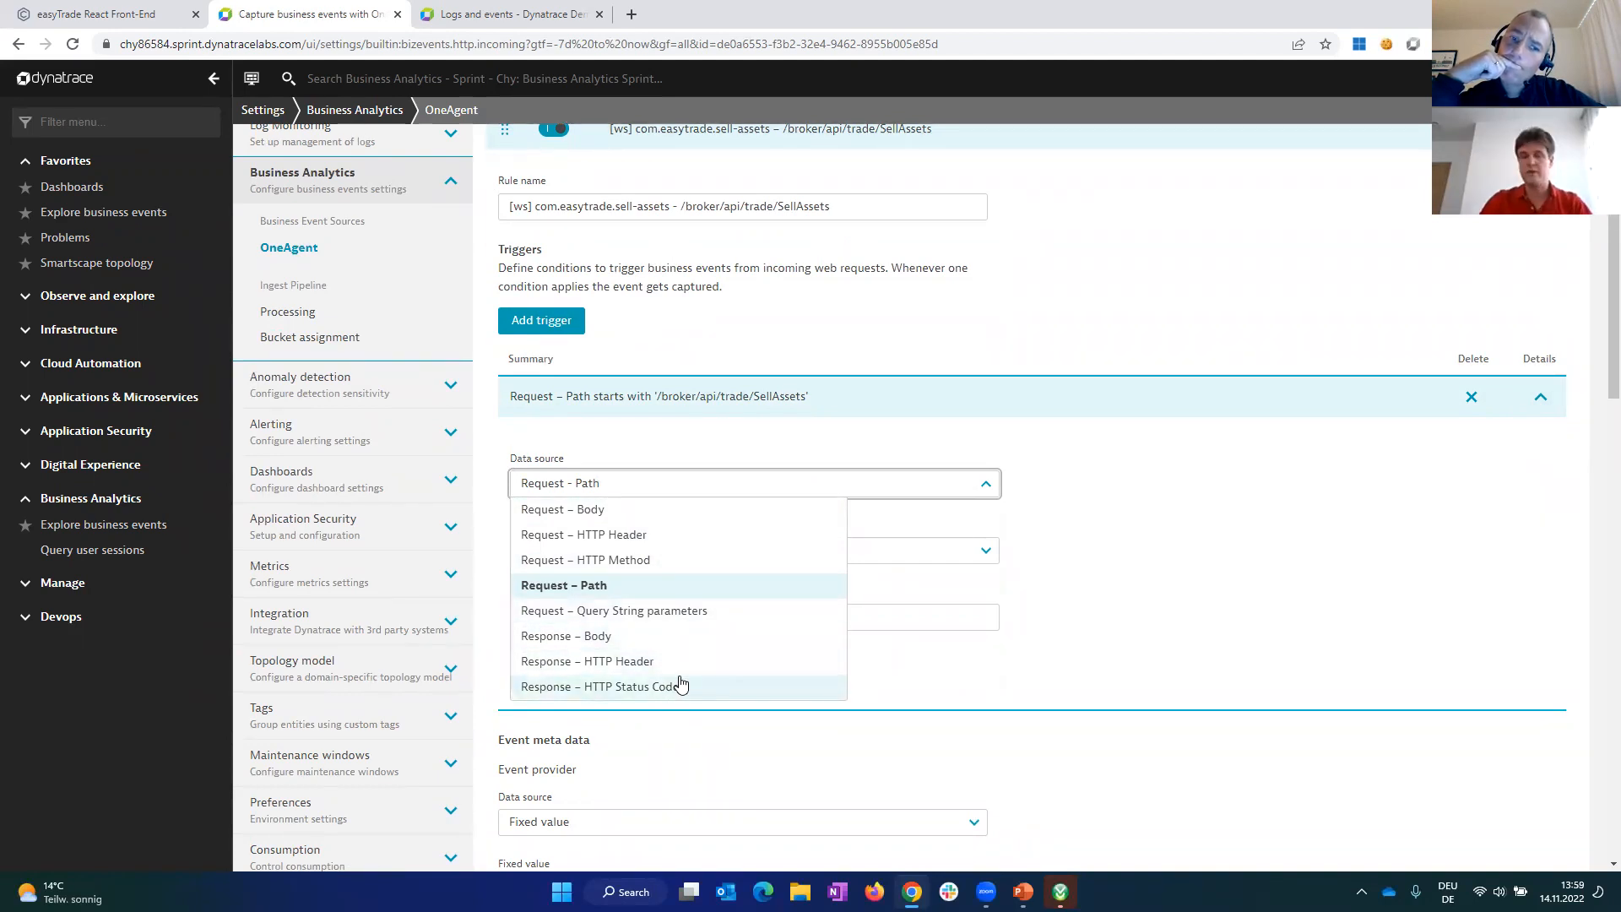
left_click(686, 590)
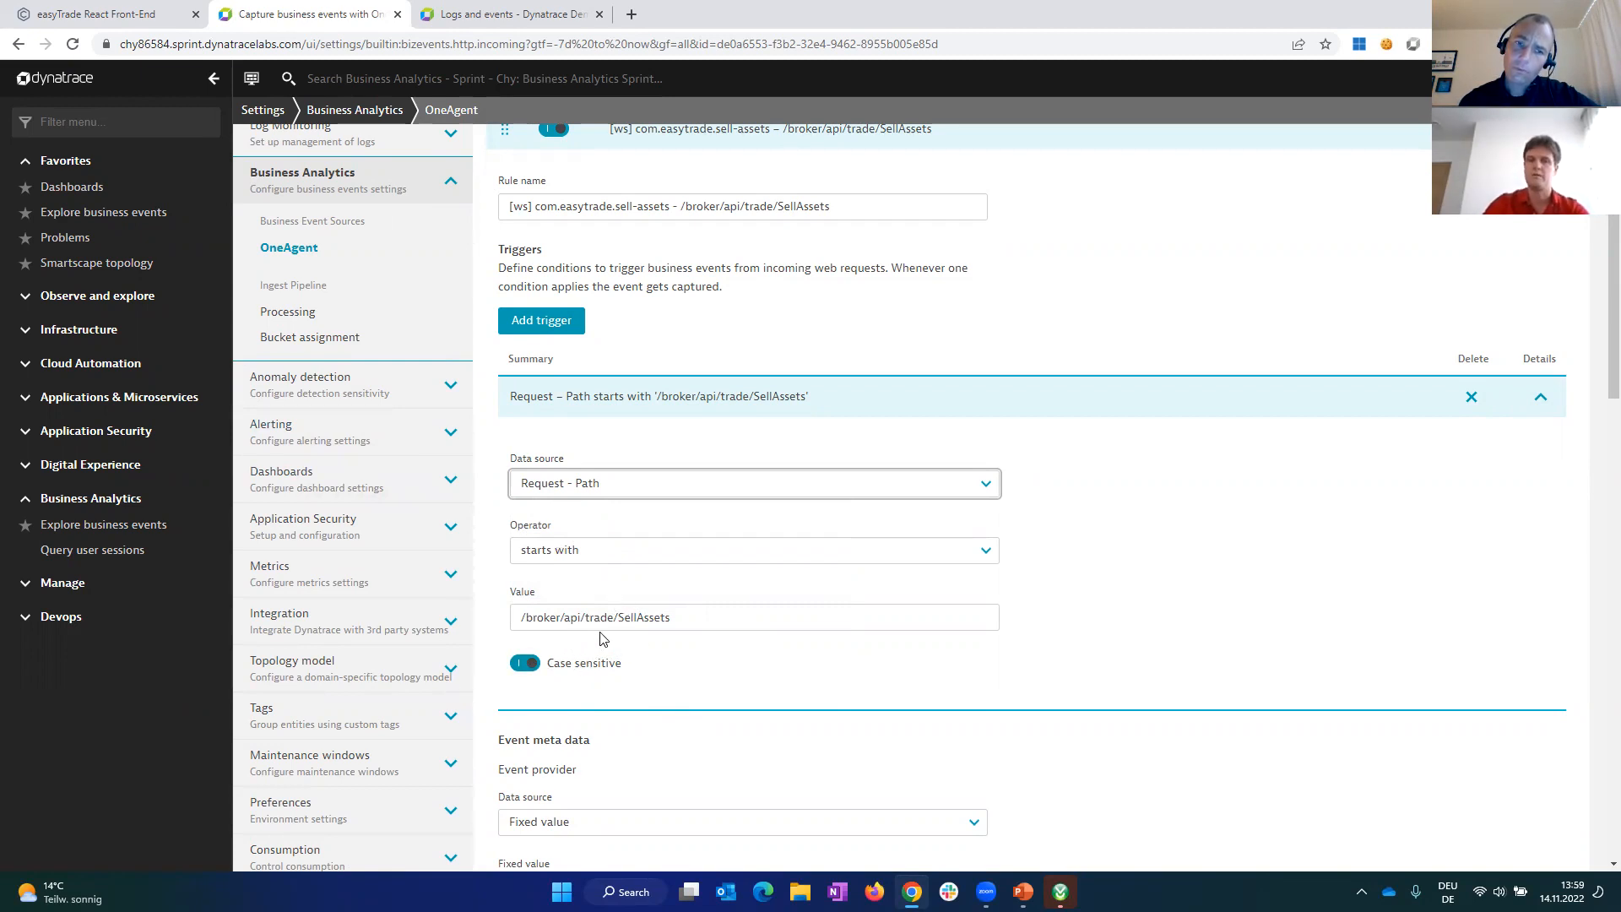
left_click(1541, 399)
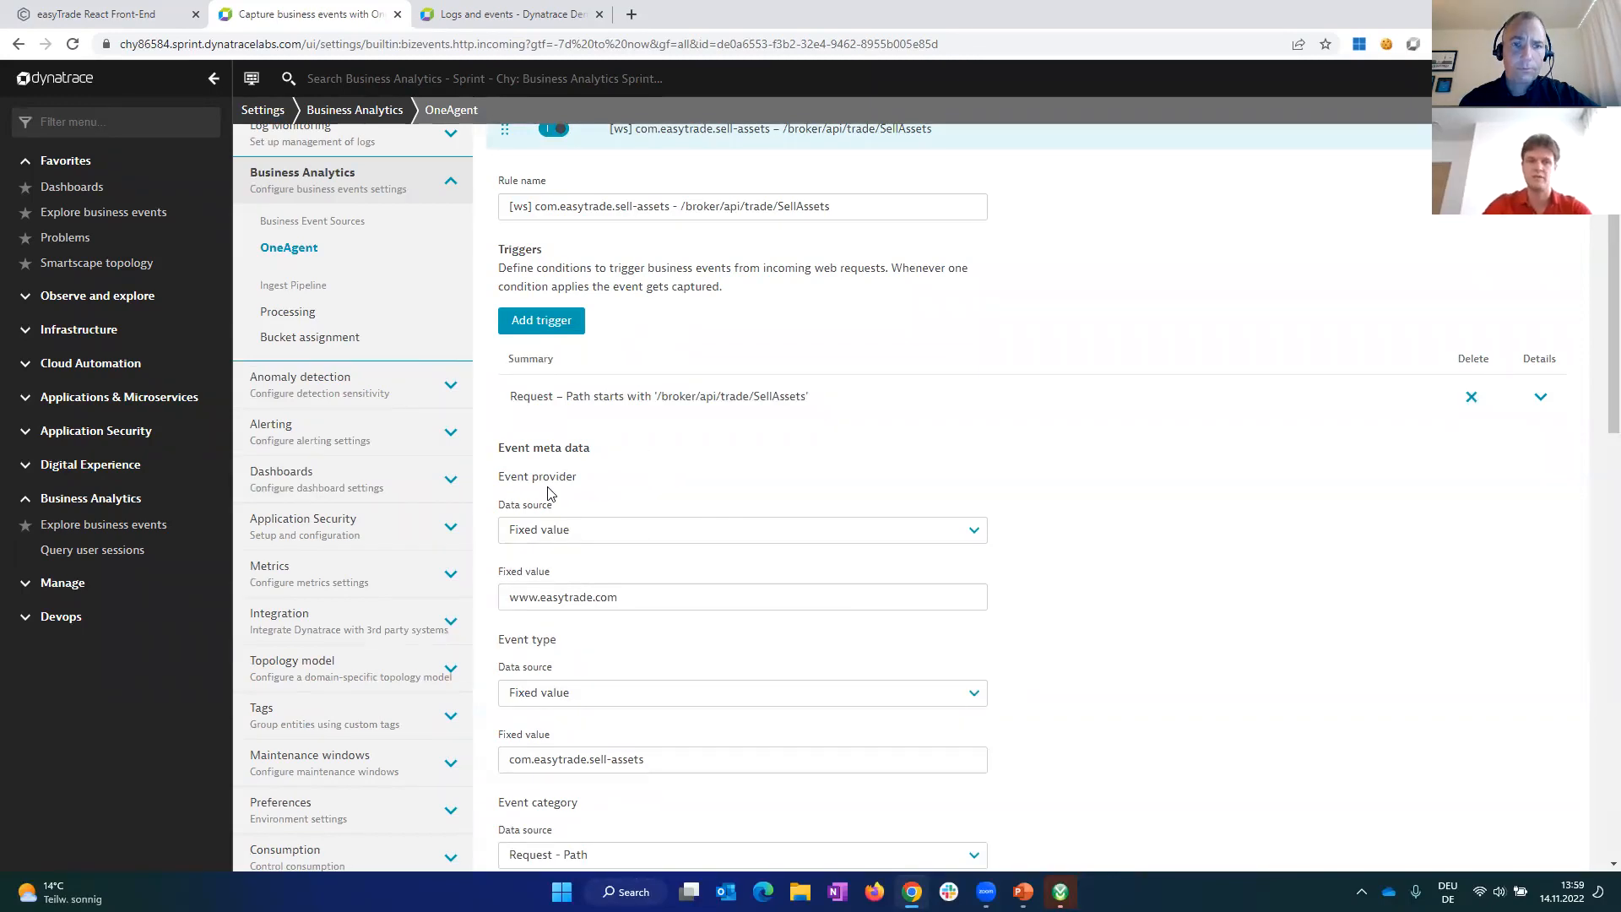
Step: Review the sell-assets rule's event provider, event type and event category, including the data source options, keeping the existing selections
left_click(976, 532)
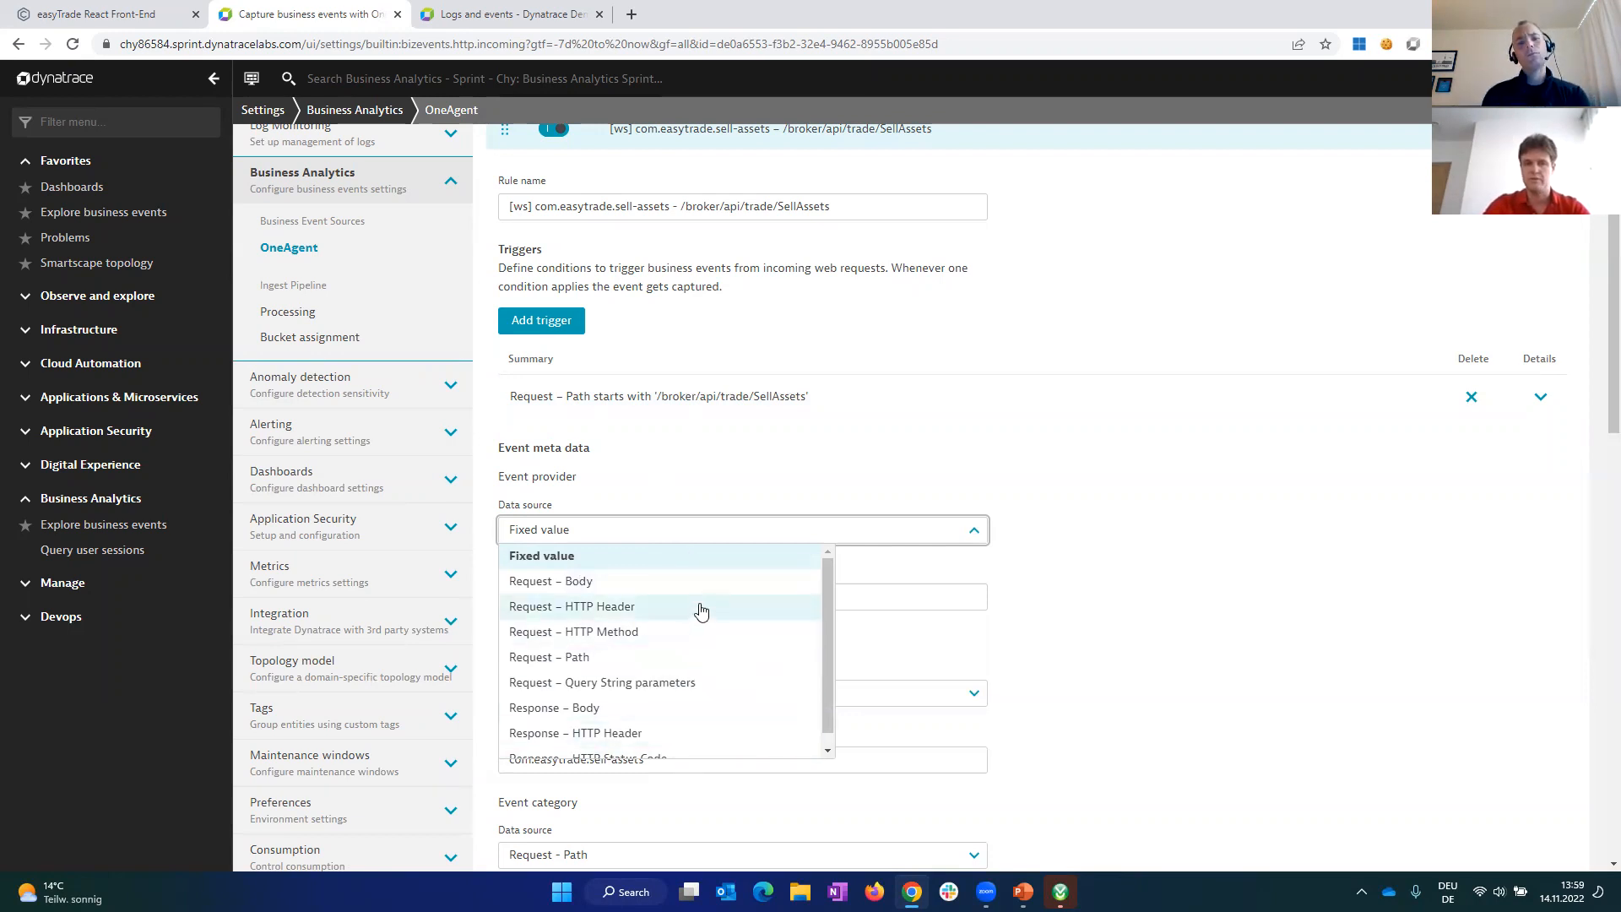
left_click(681, 558)
left_click_drag(644, 595, 509, 594)
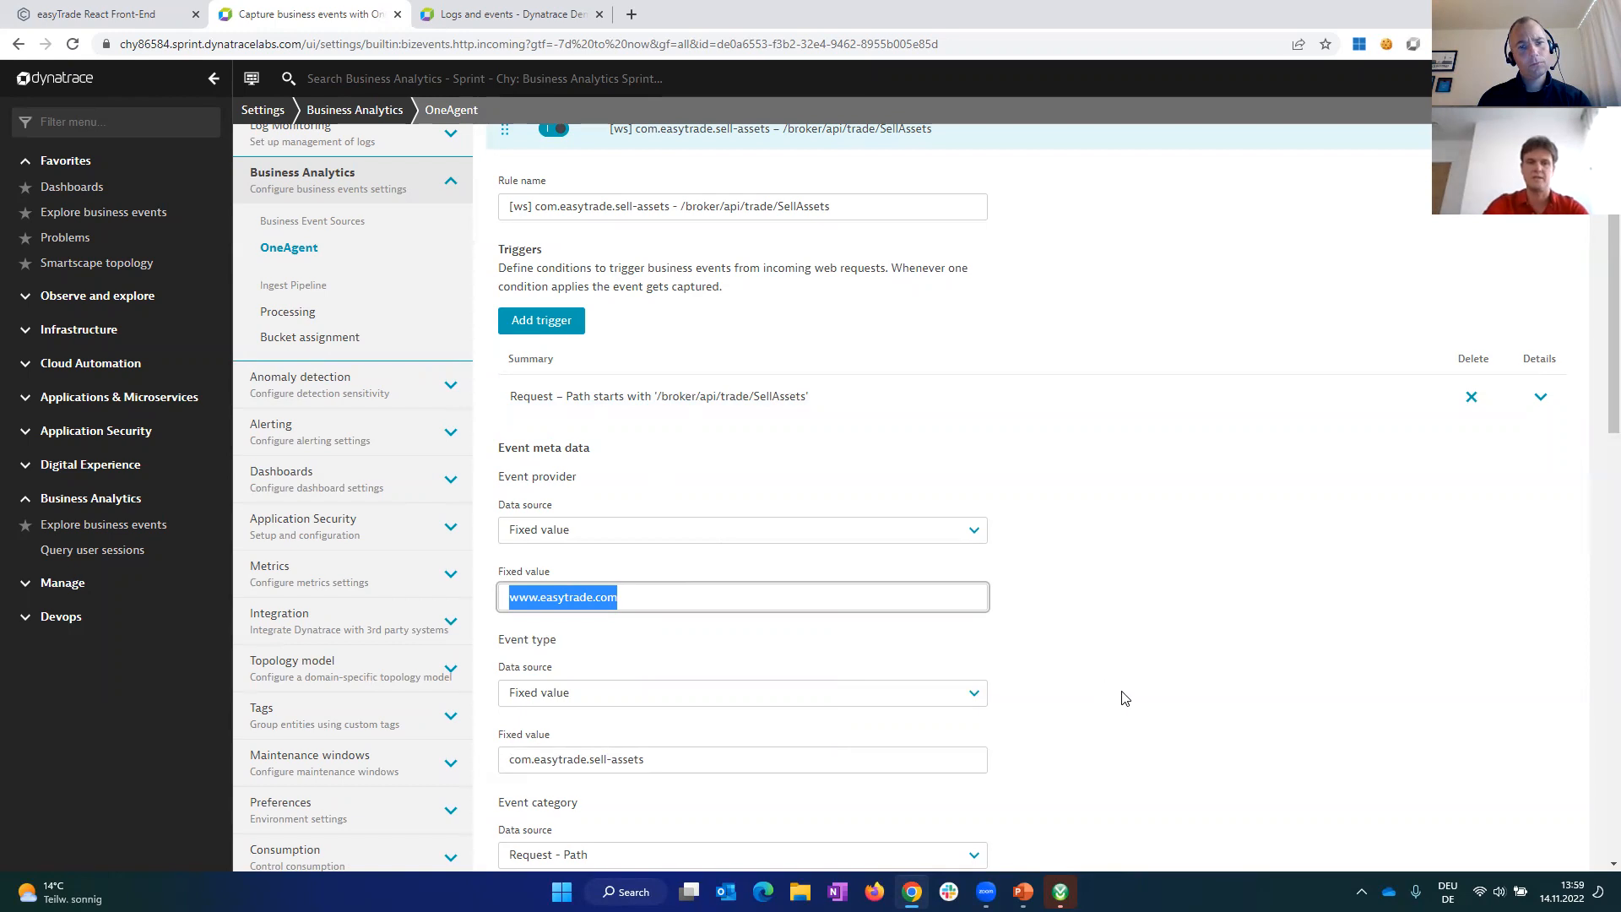
scroll(1130, 696, "down", 2)
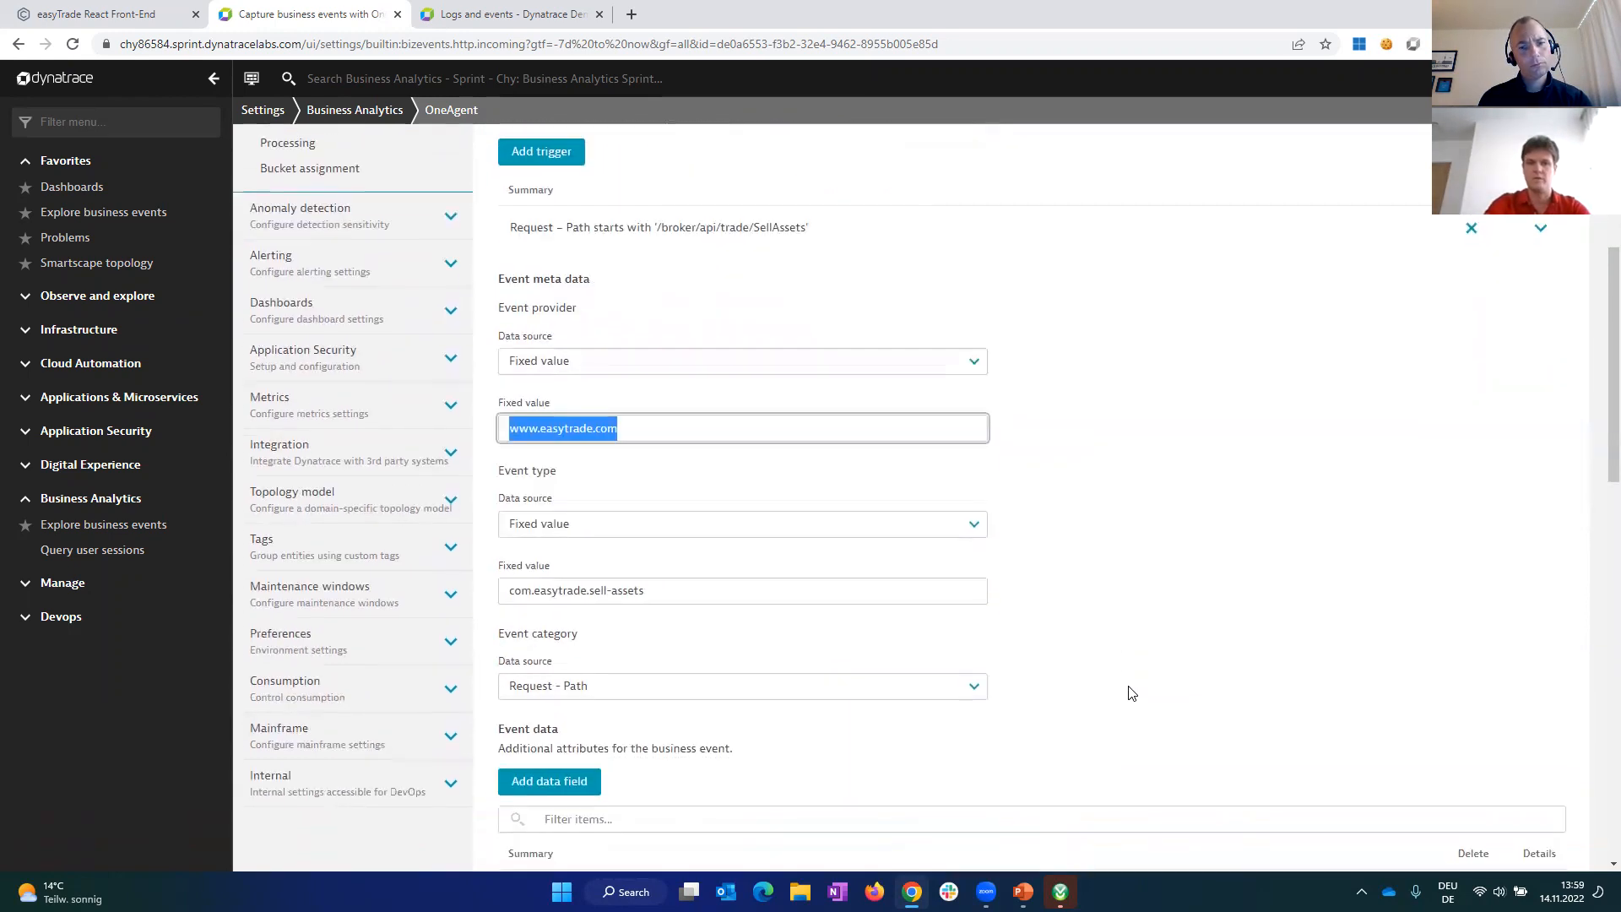
left_click(733, 592)
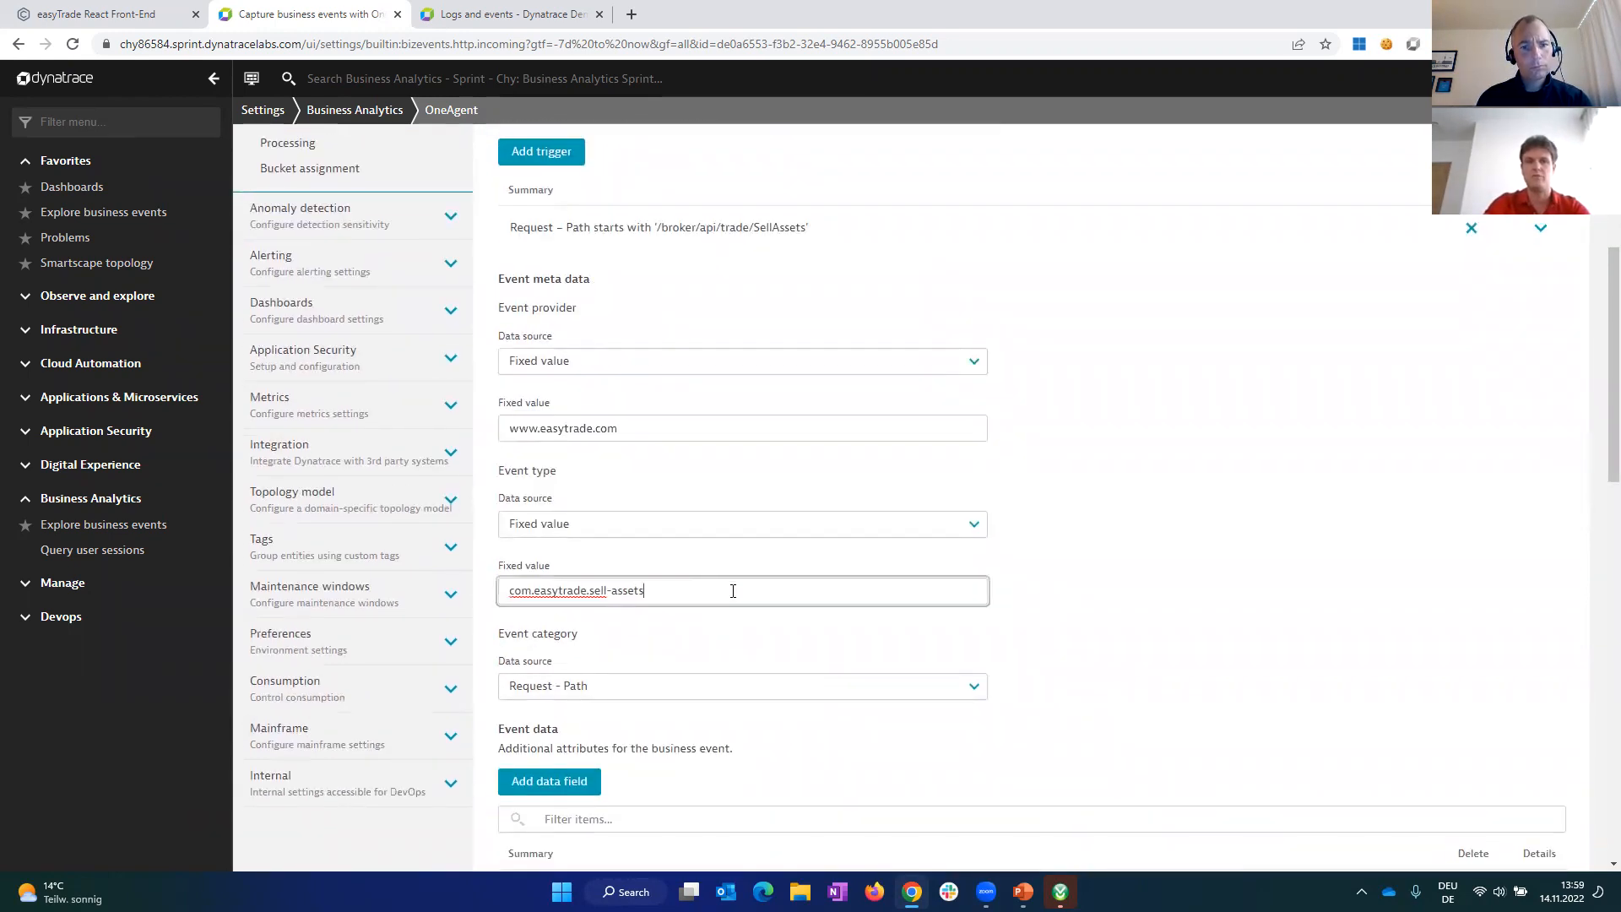
left_click_drag(756, 588, 448, 553)
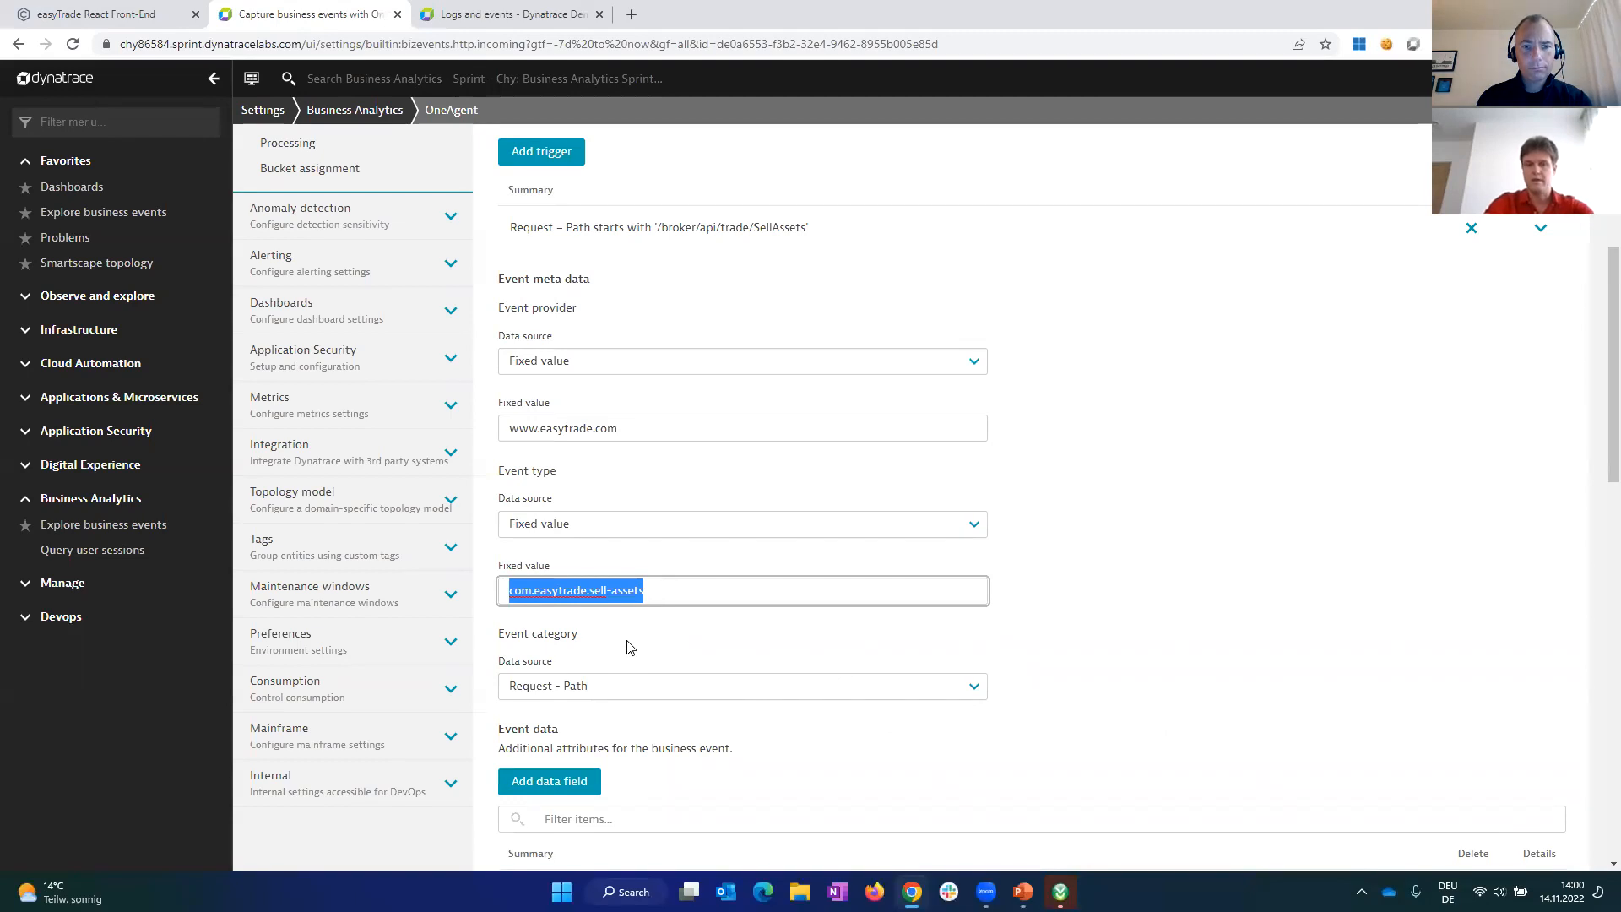
left_click(666, 688)
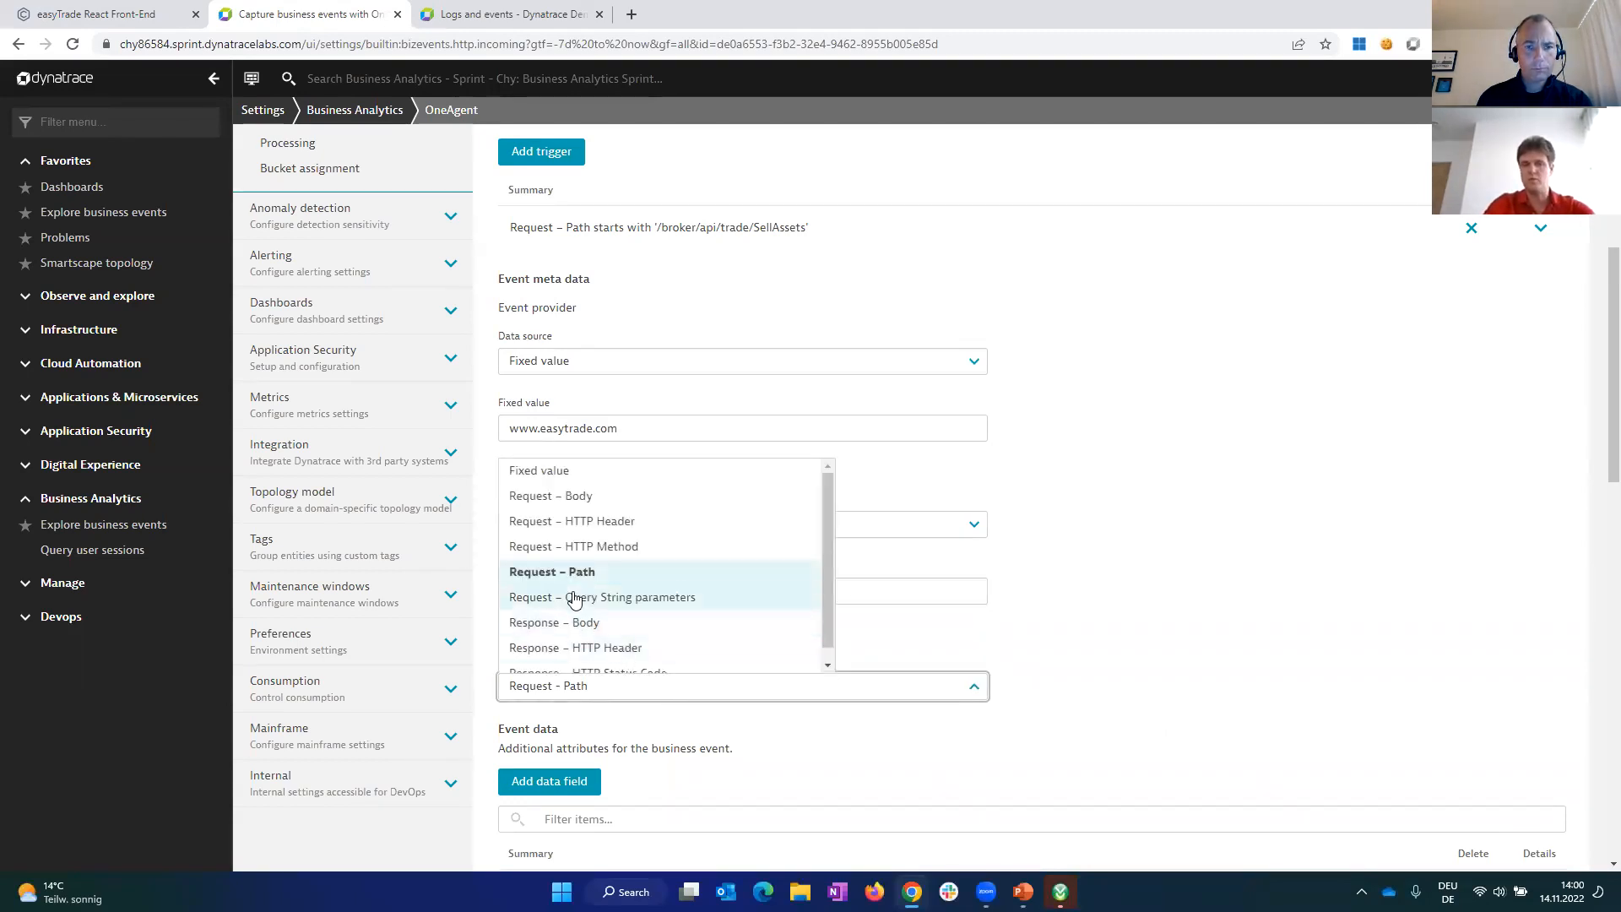
left_click(875, 768)
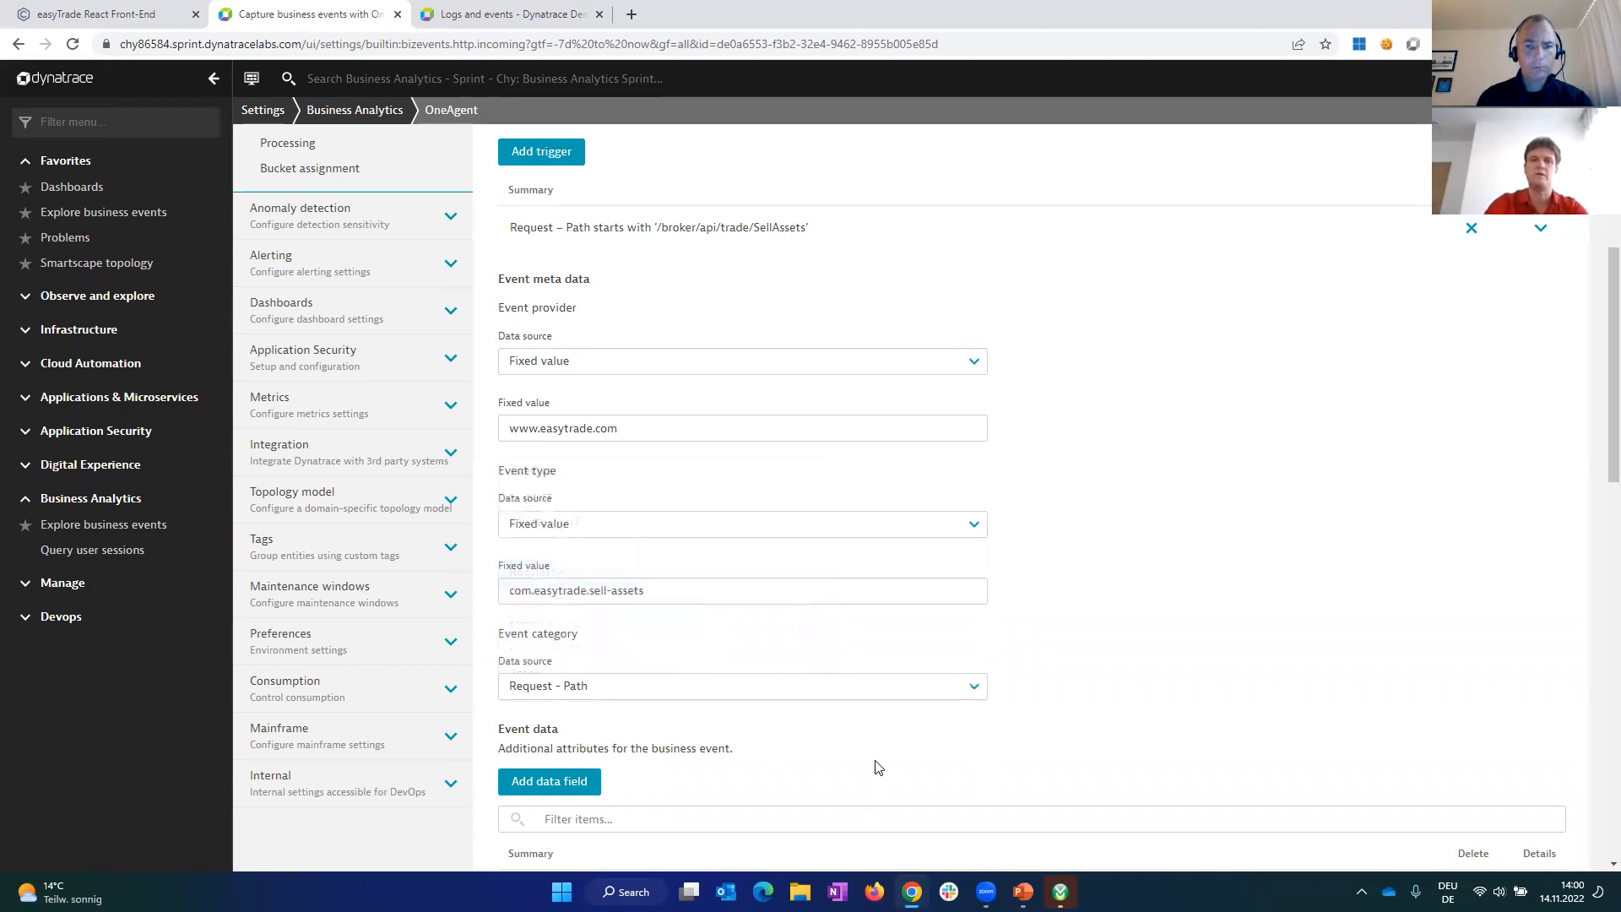
Step: Compare the rule's event data fields with the easyTrade request payload, and examine the definitions of the accountId and amount fields
scroll(884, 747, "down", 2)
scroll(884, 747, "down", 3)
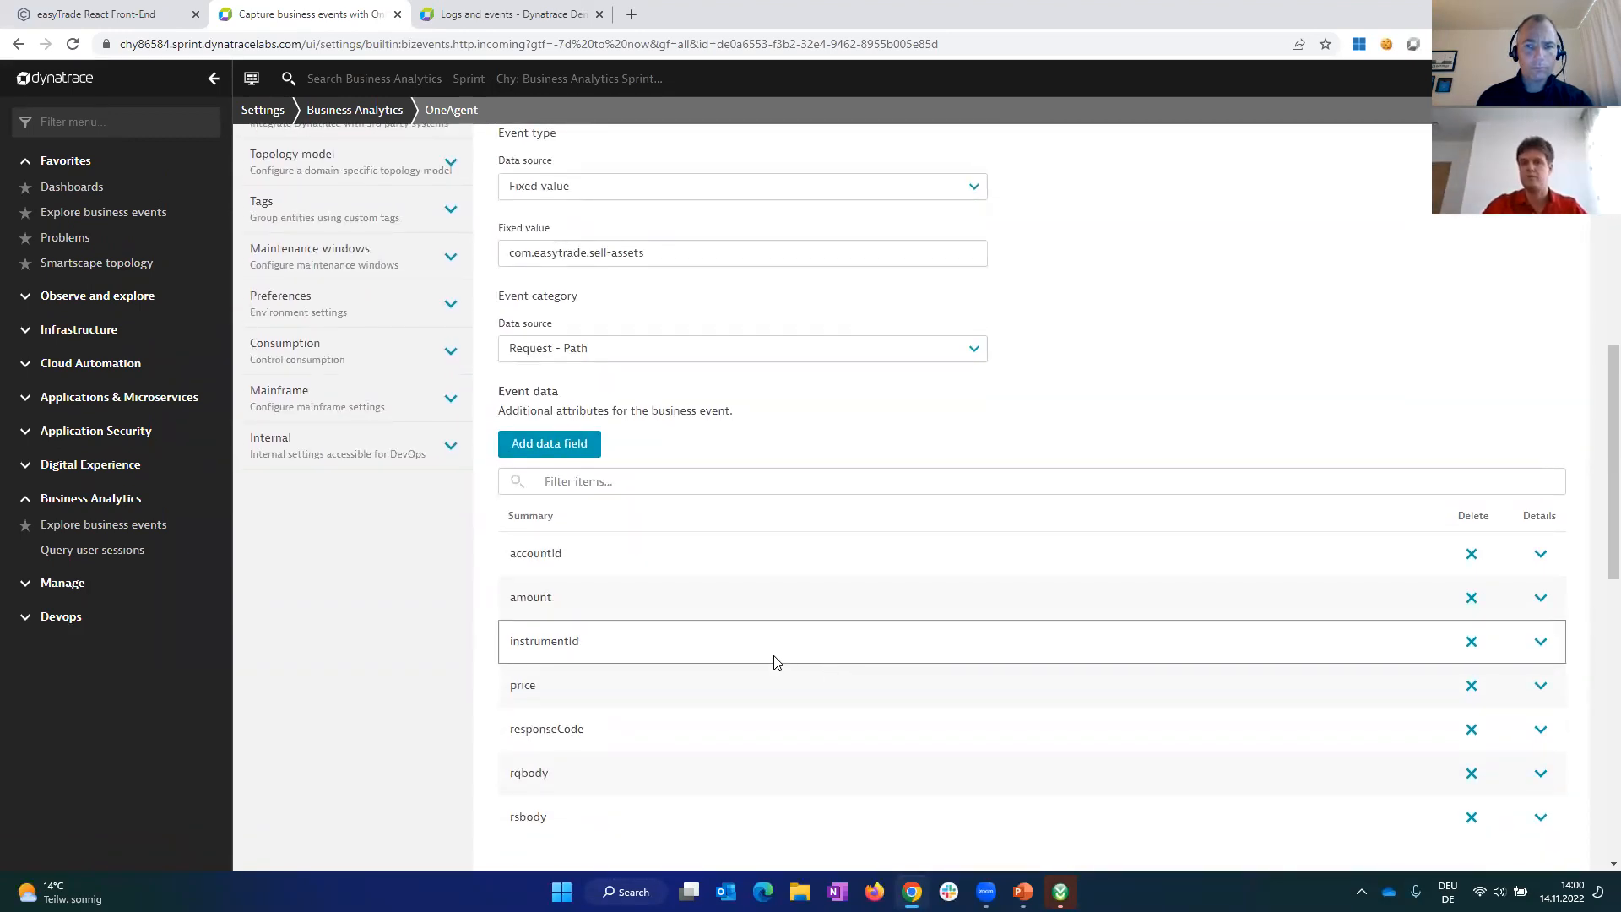
scroll(776, 655, "down", 1)
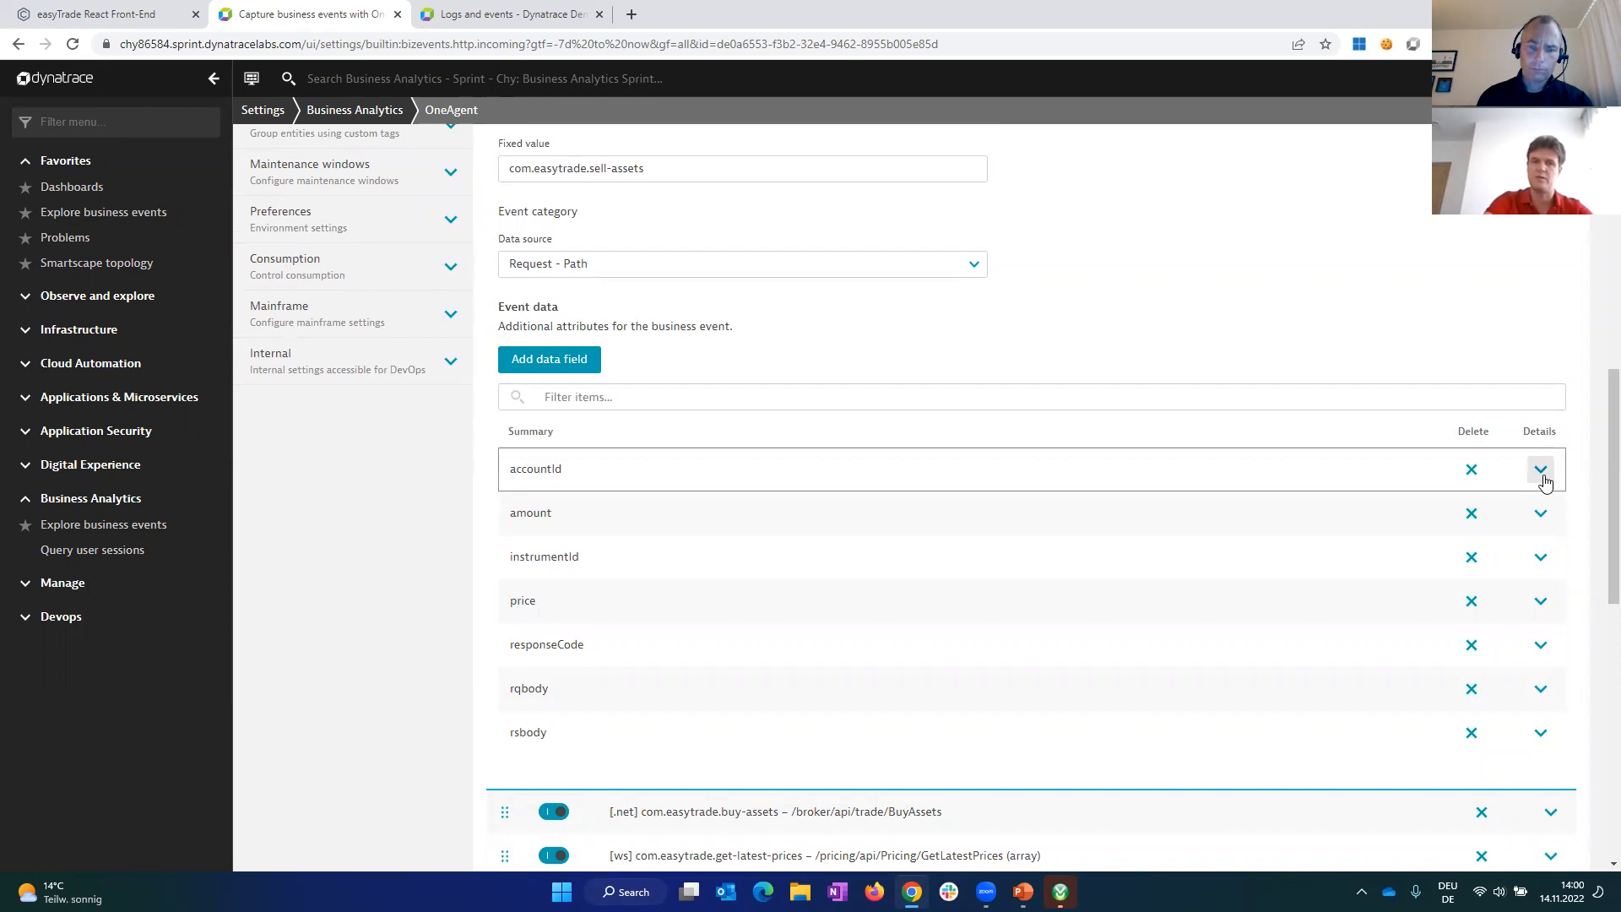
left_click(145, 17)
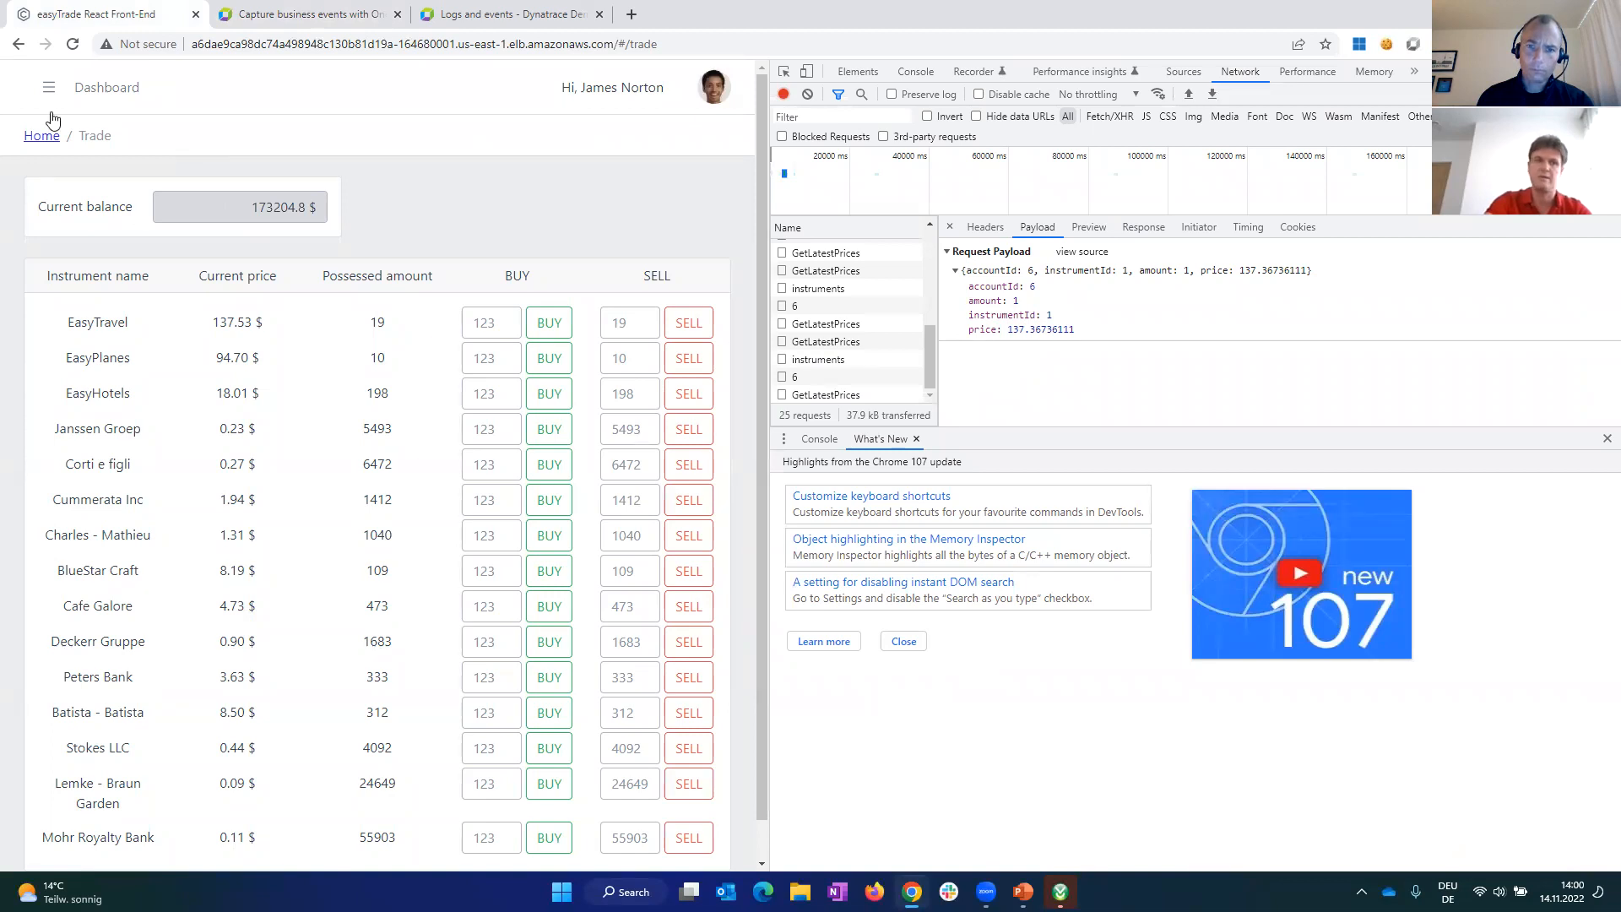
left_click(296, 14)
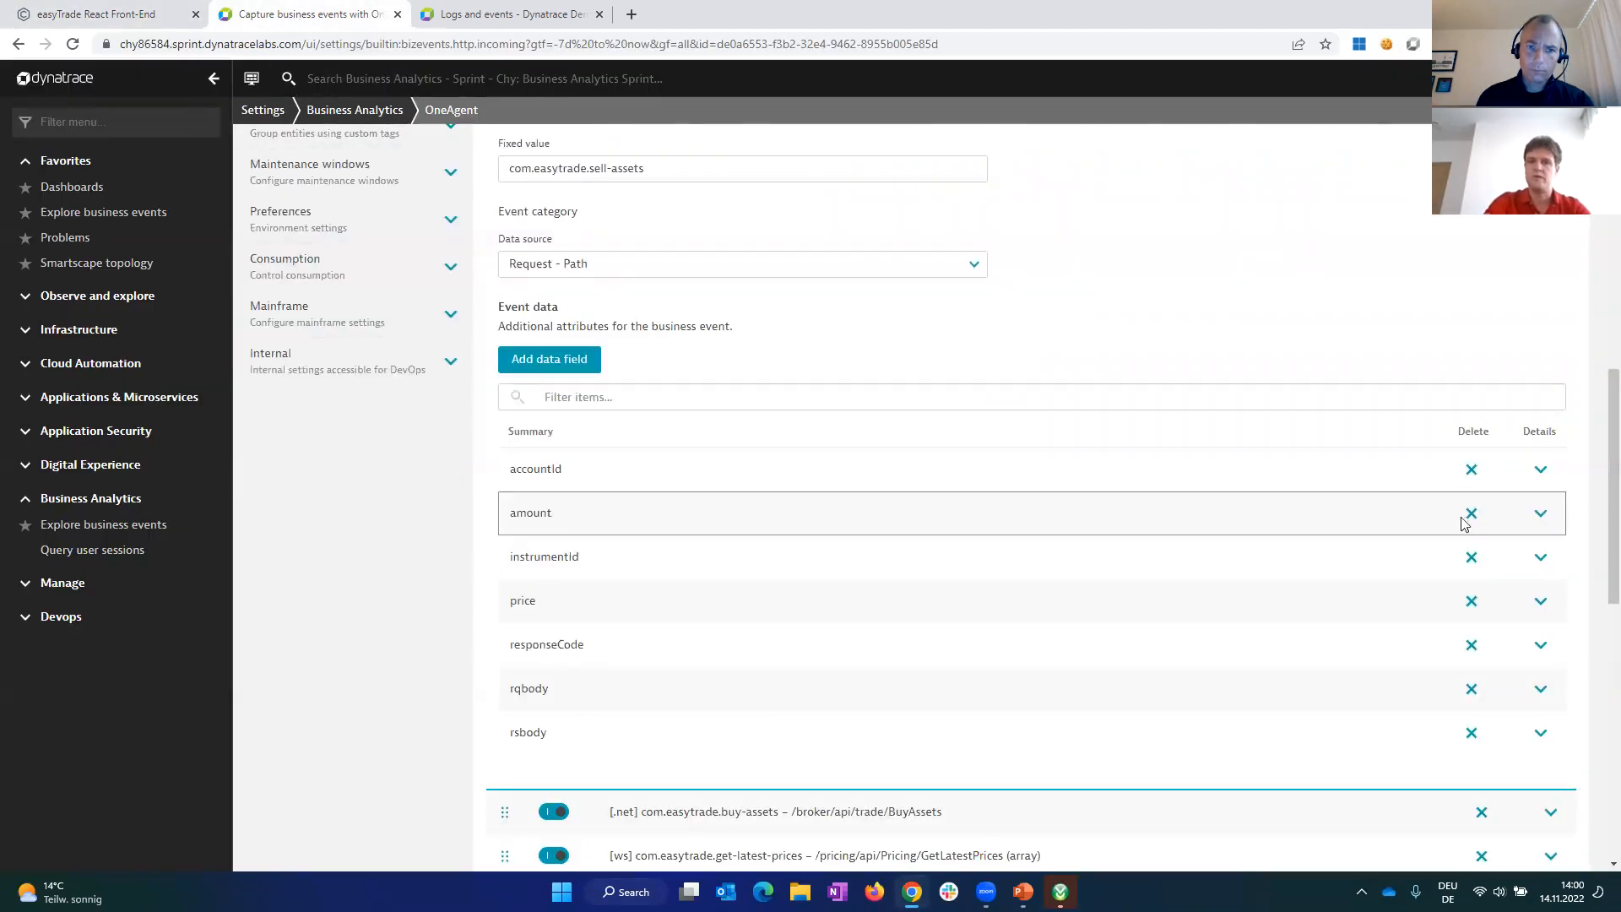
left_click(1542, 469)
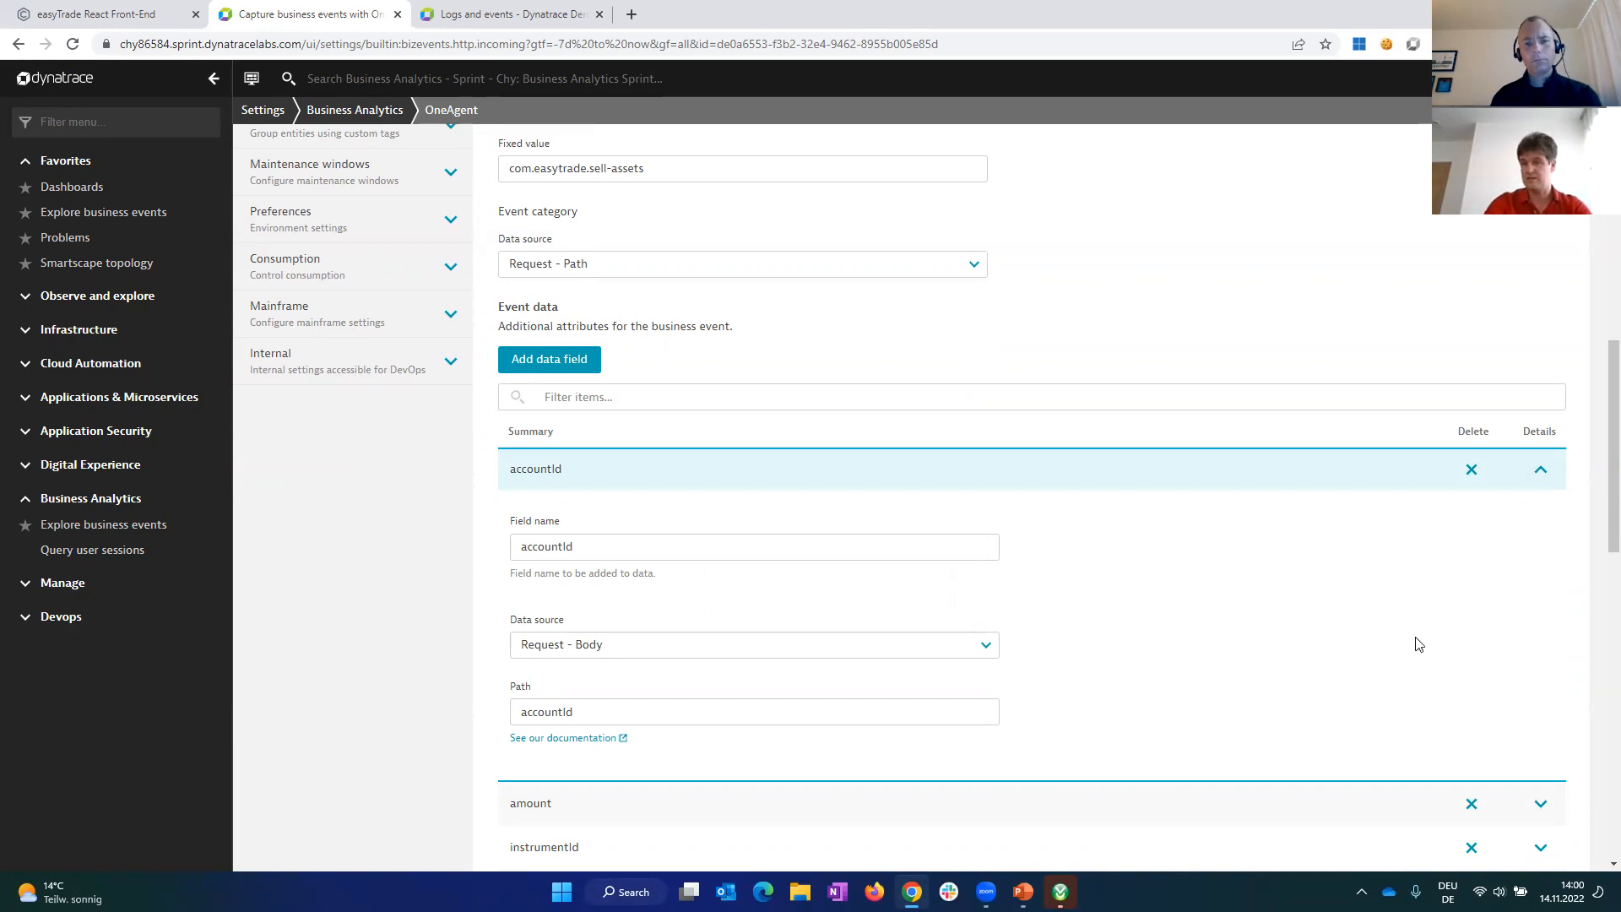
left_click(1541, 473)
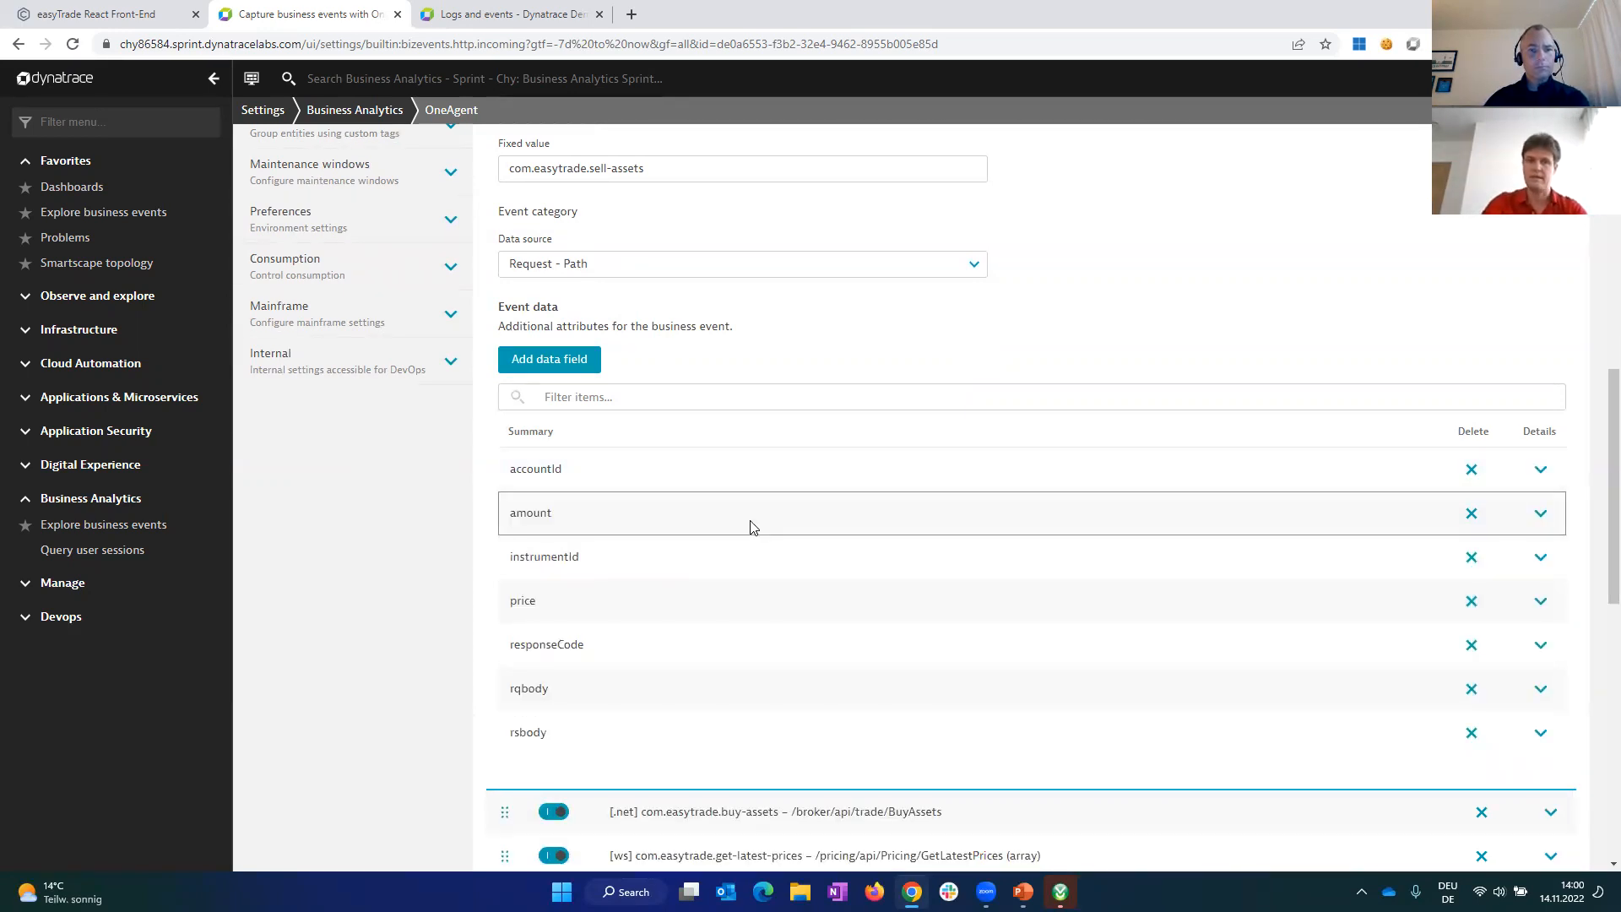
left_click(1541, 516)
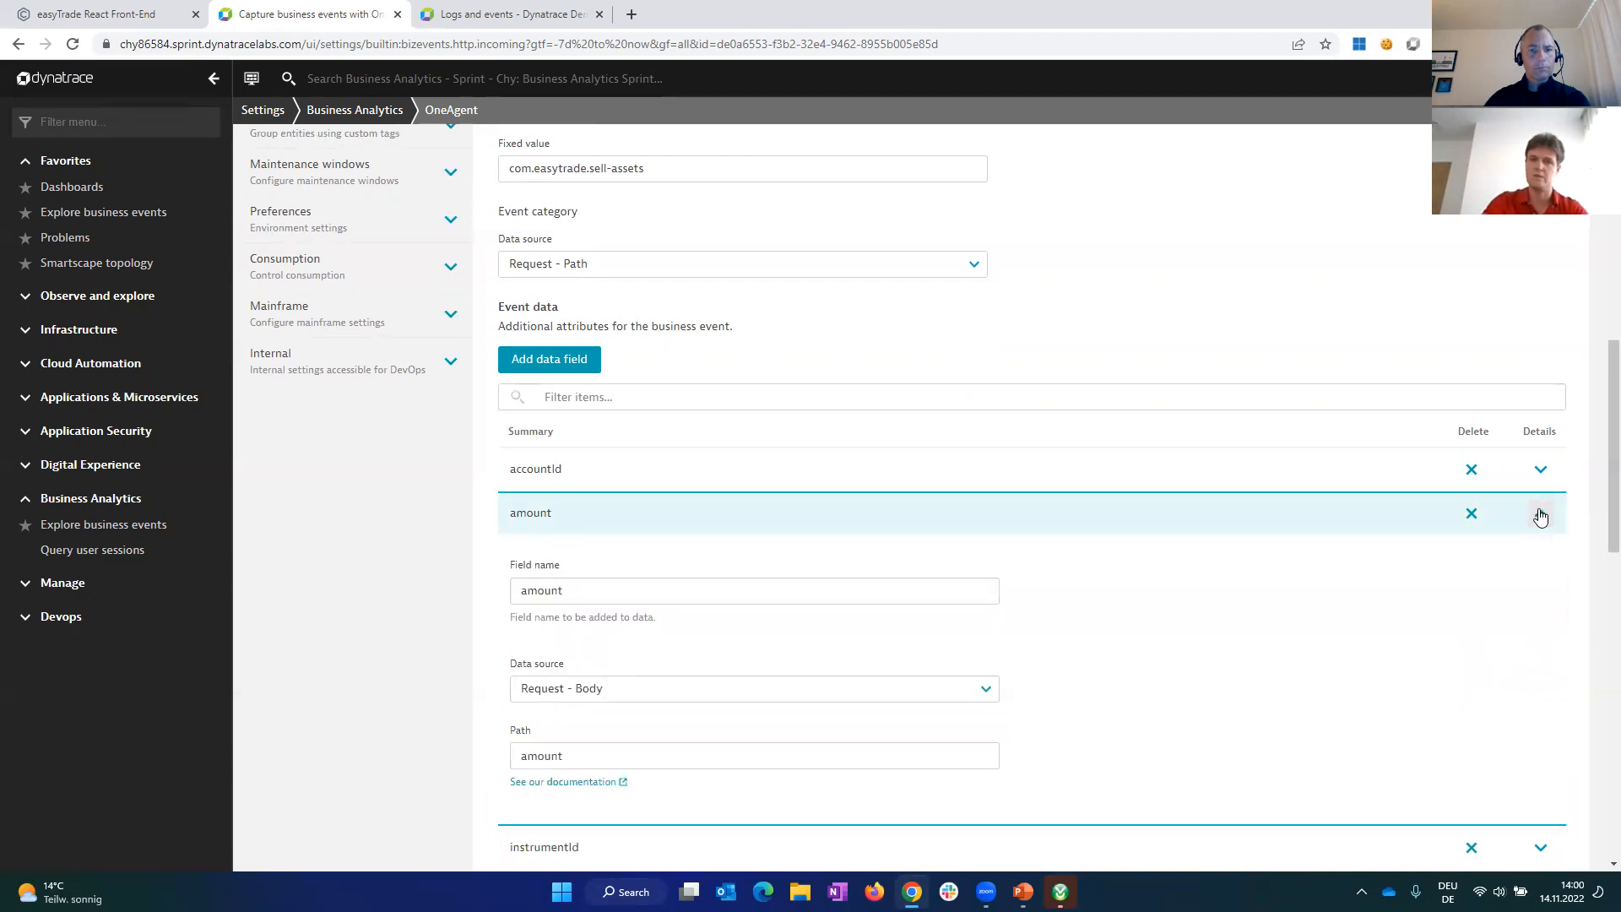
Step: Examine the data source and path definitions of the rqbody and rsbody event data fields in the sell-assets rule, and collapse them
left_click(1541, 515)
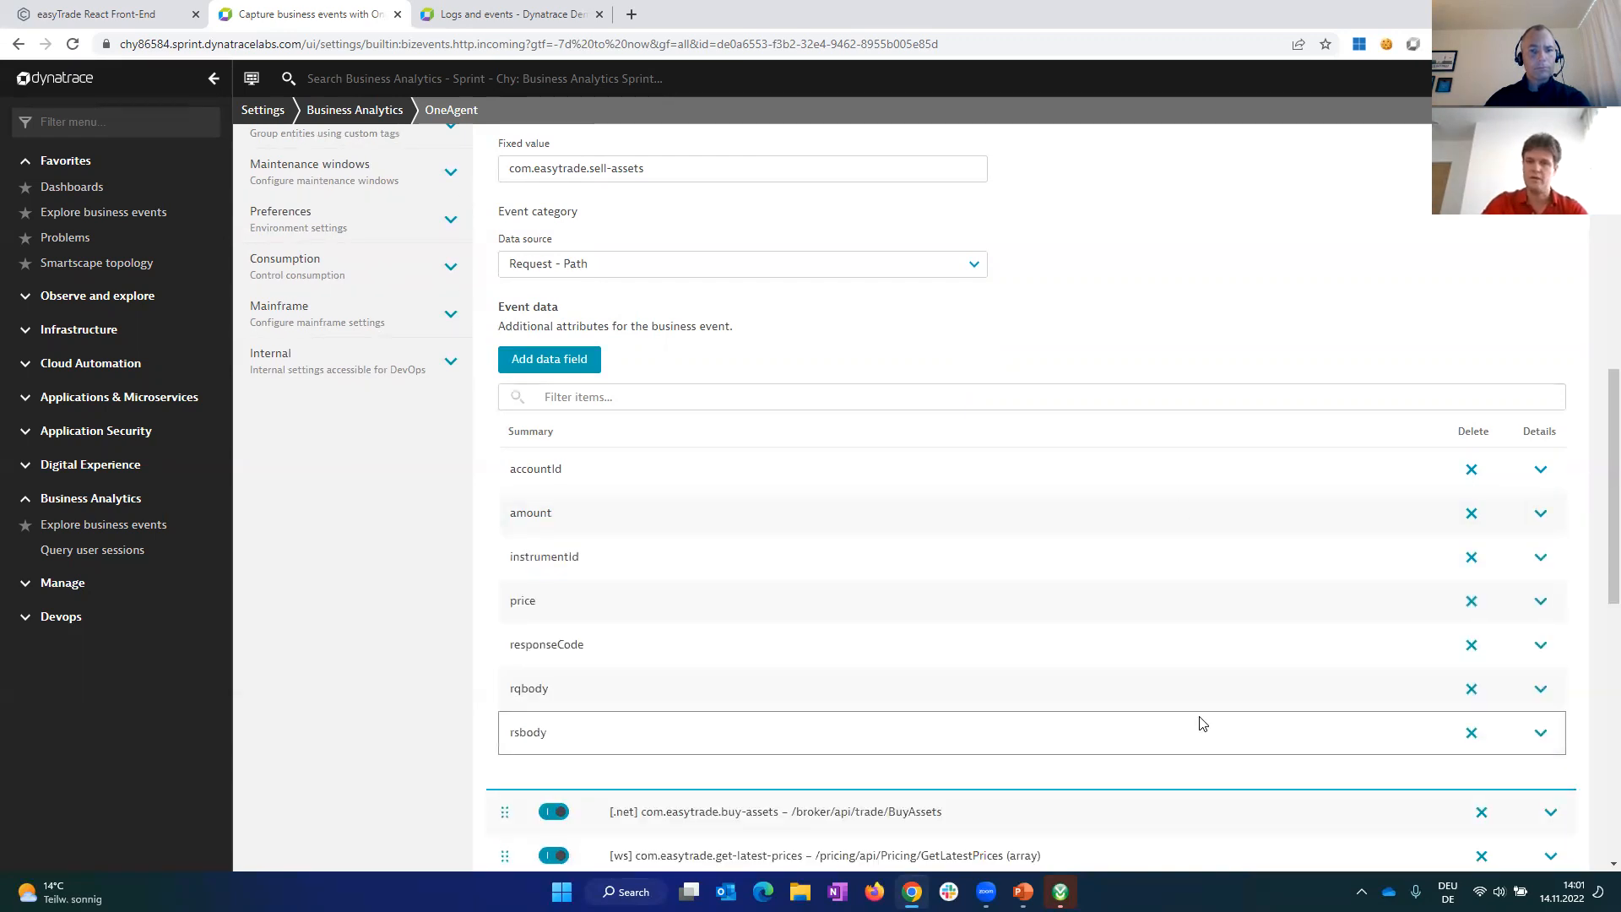
left_click(1541, 689)
scroll(921, 688, "down", 4)
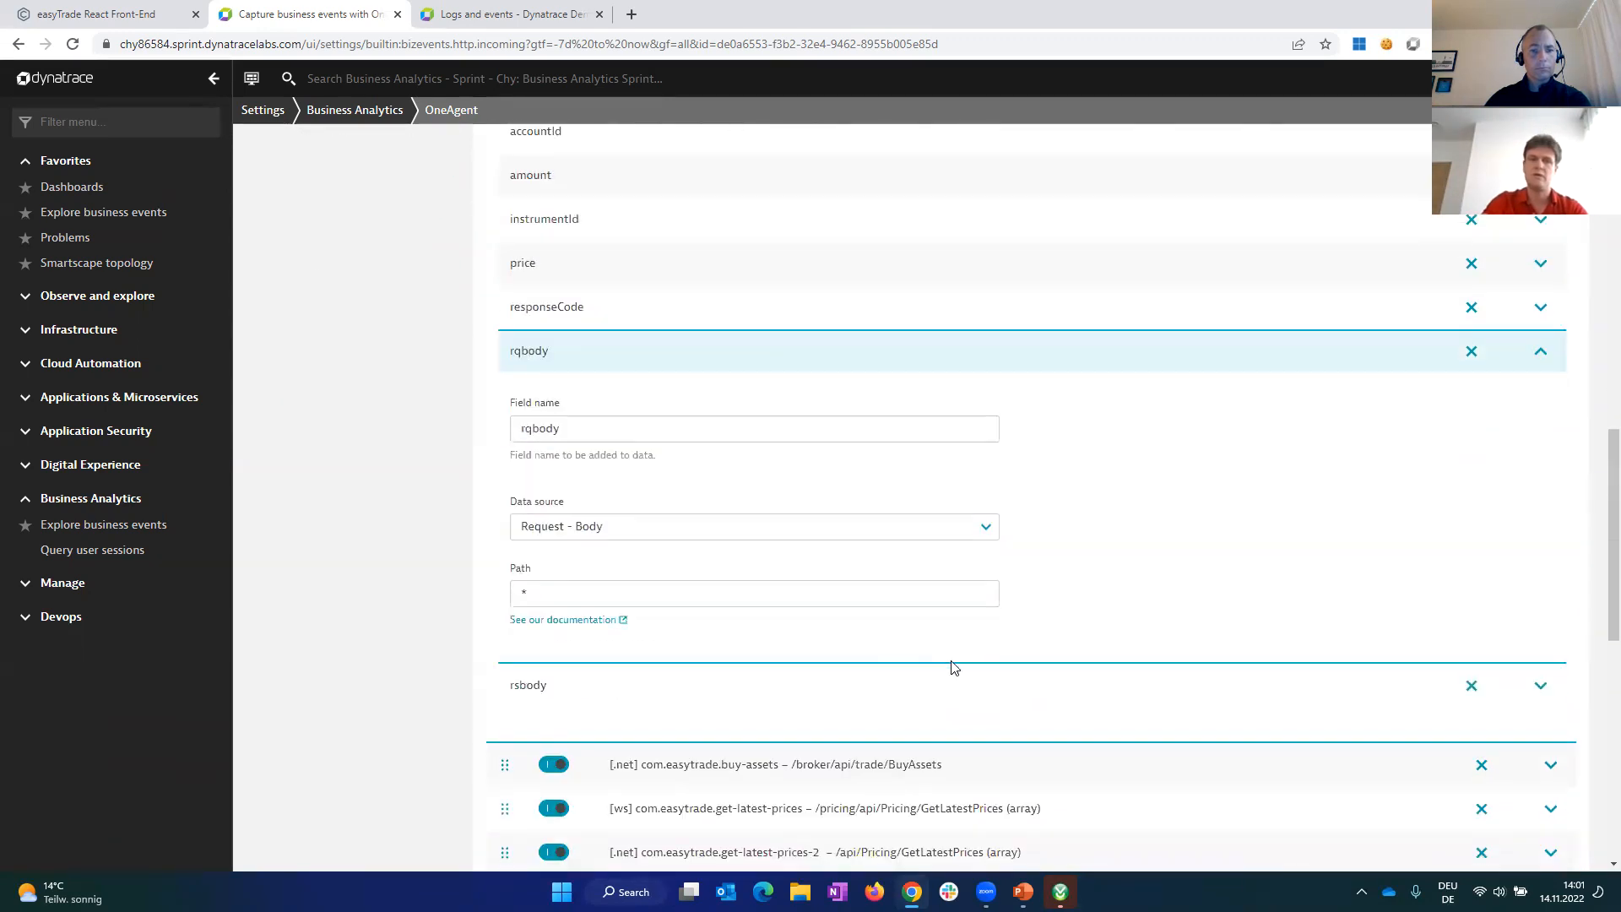
double_click(554, 589)
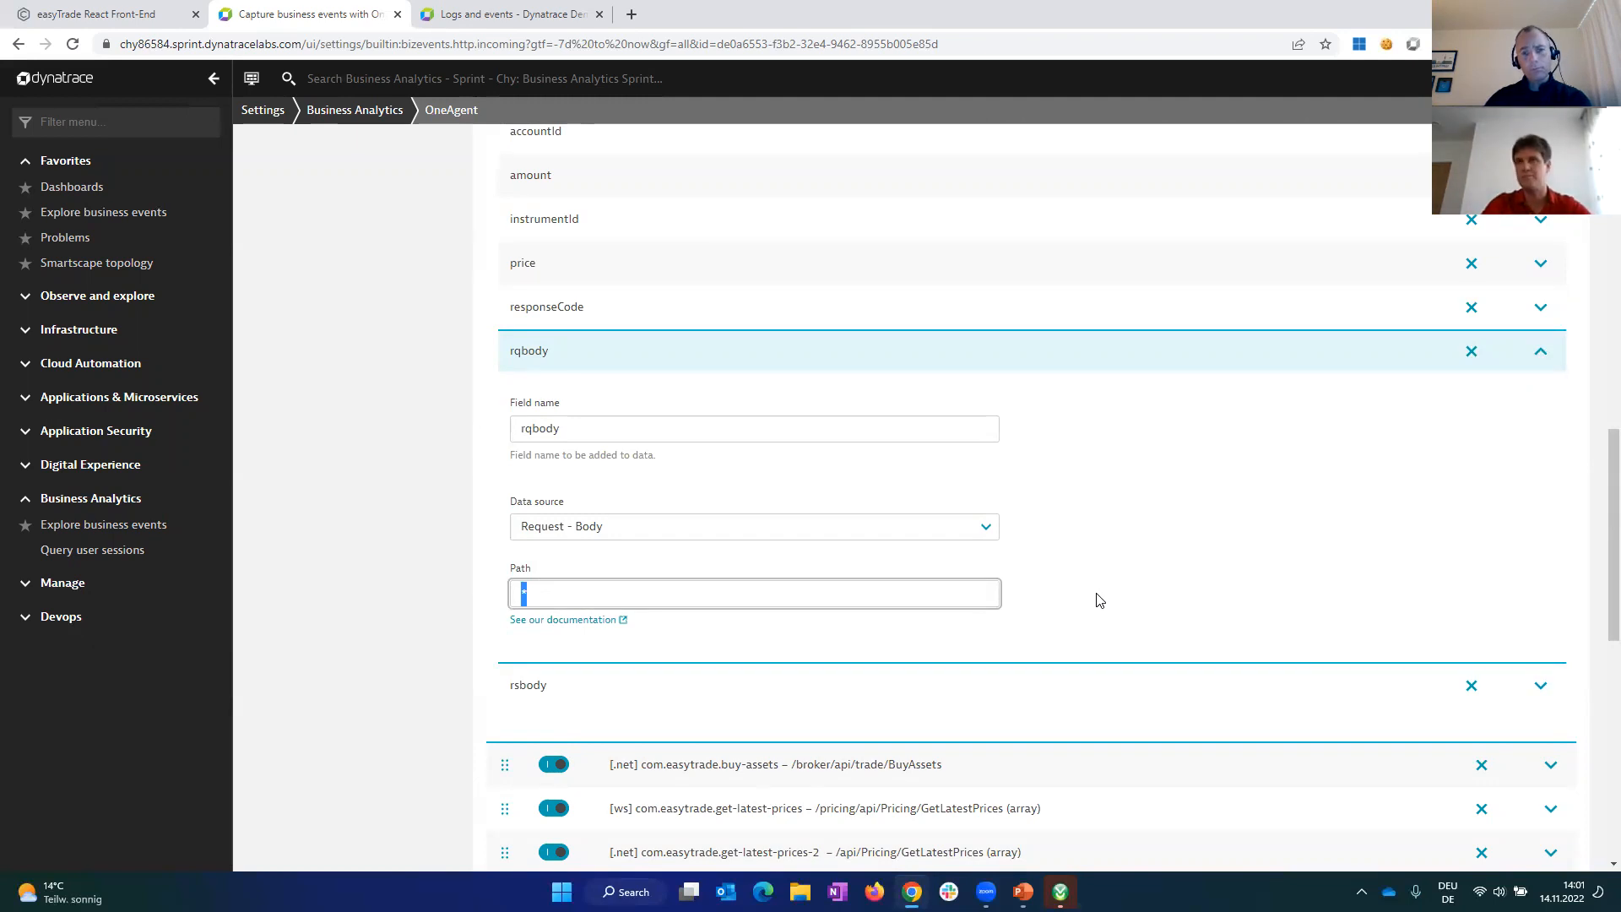
left_click(1215, 558)
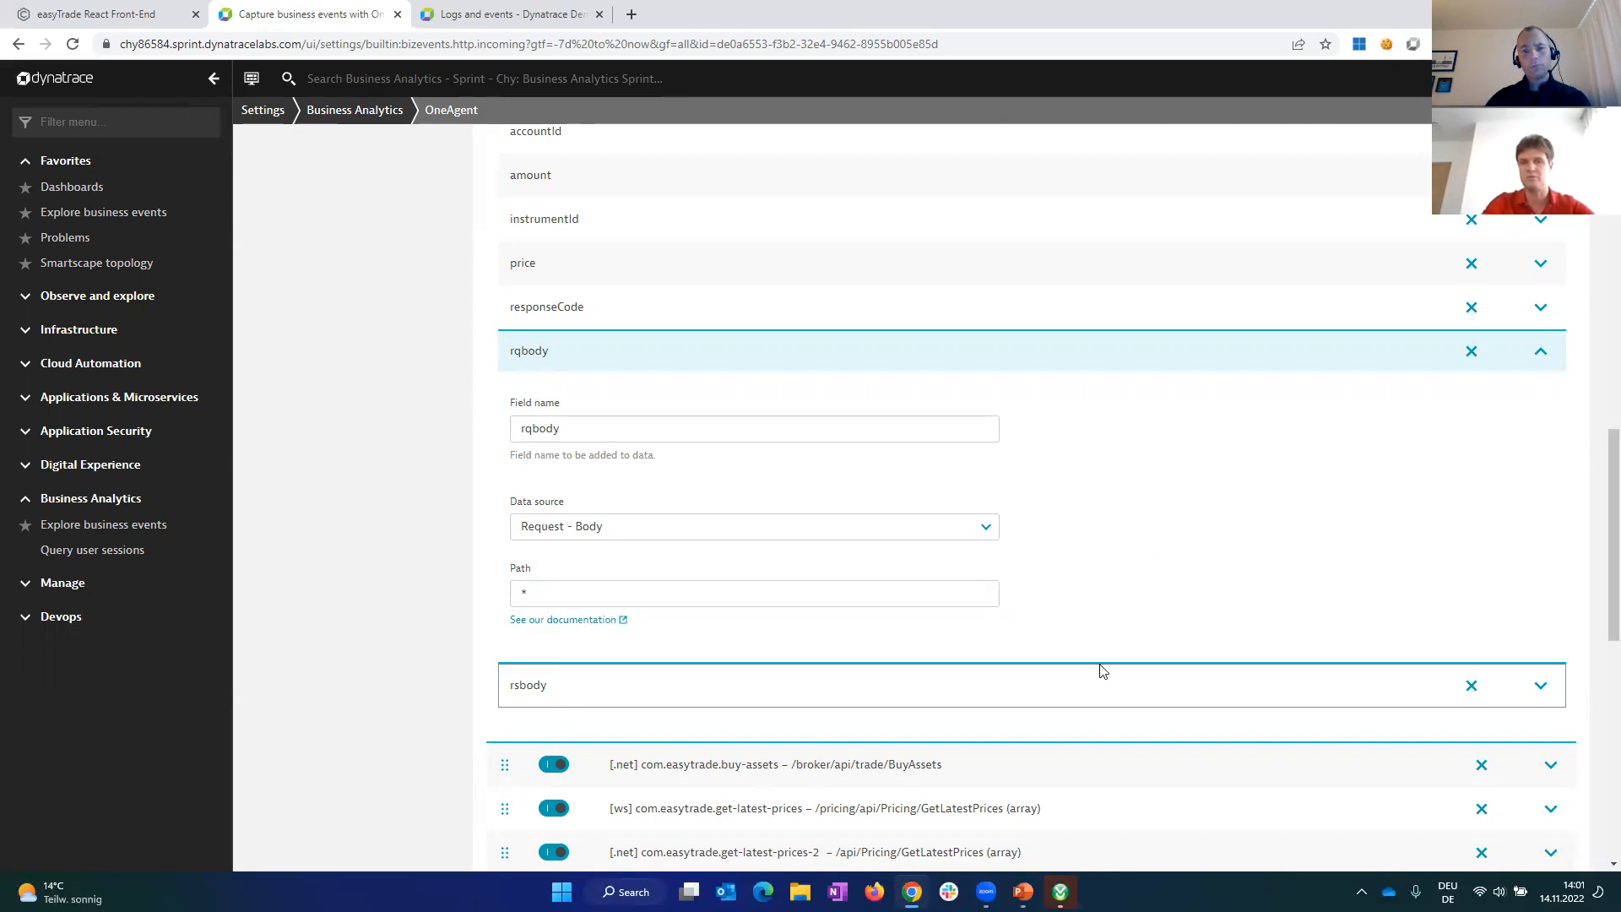
left_click(1541, 685)
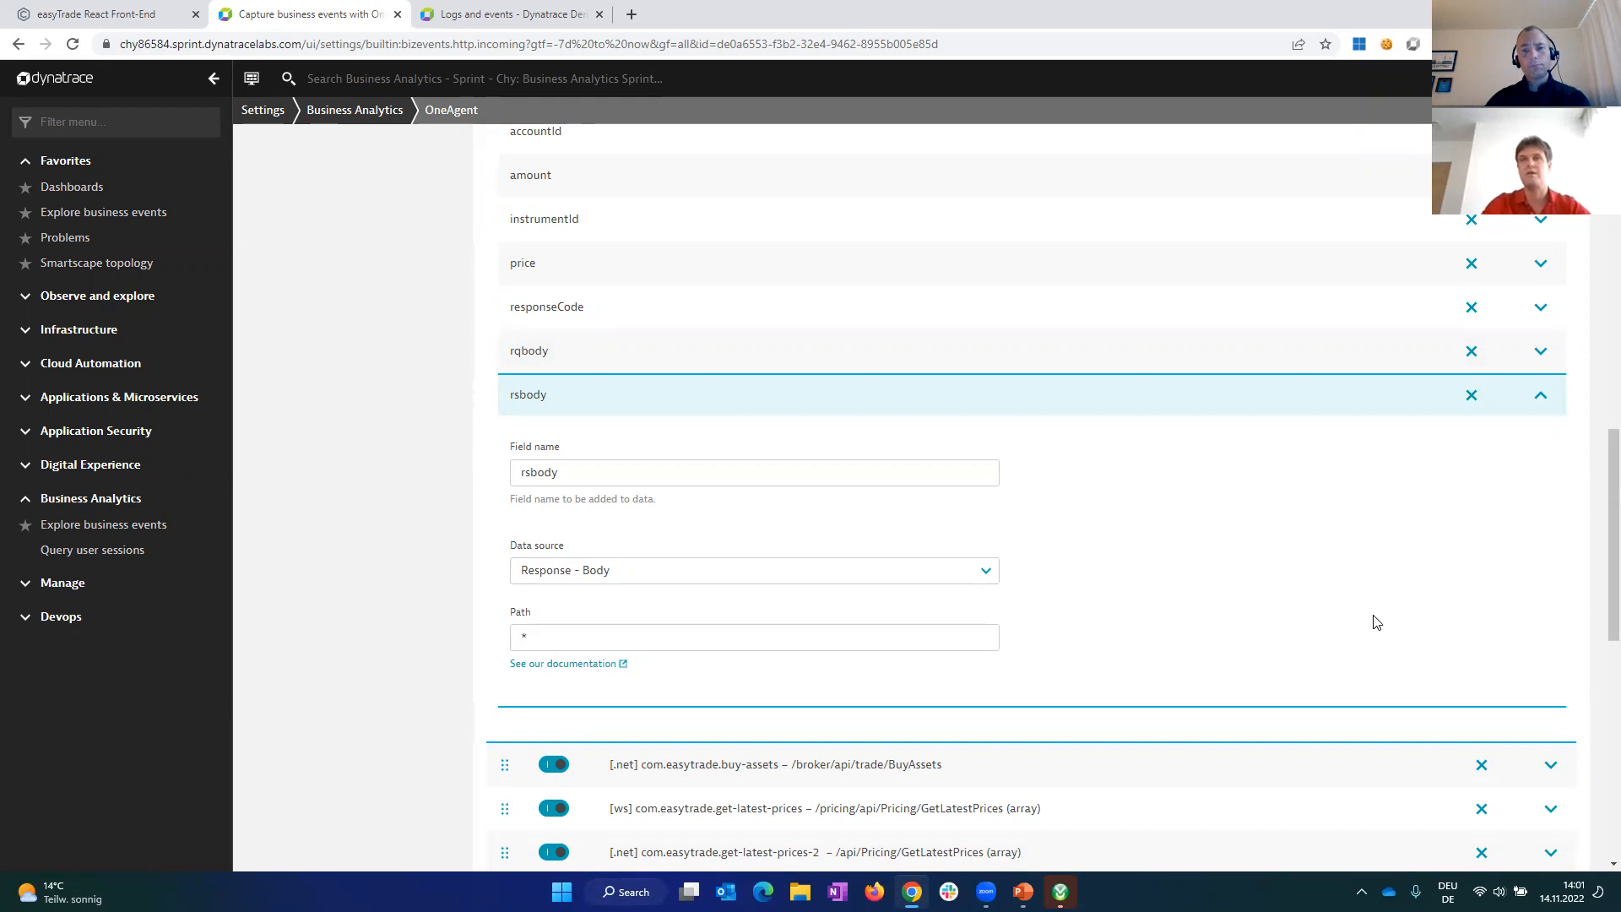
left_click(1534, 400)
scroll(1022, 645, "up", 1)
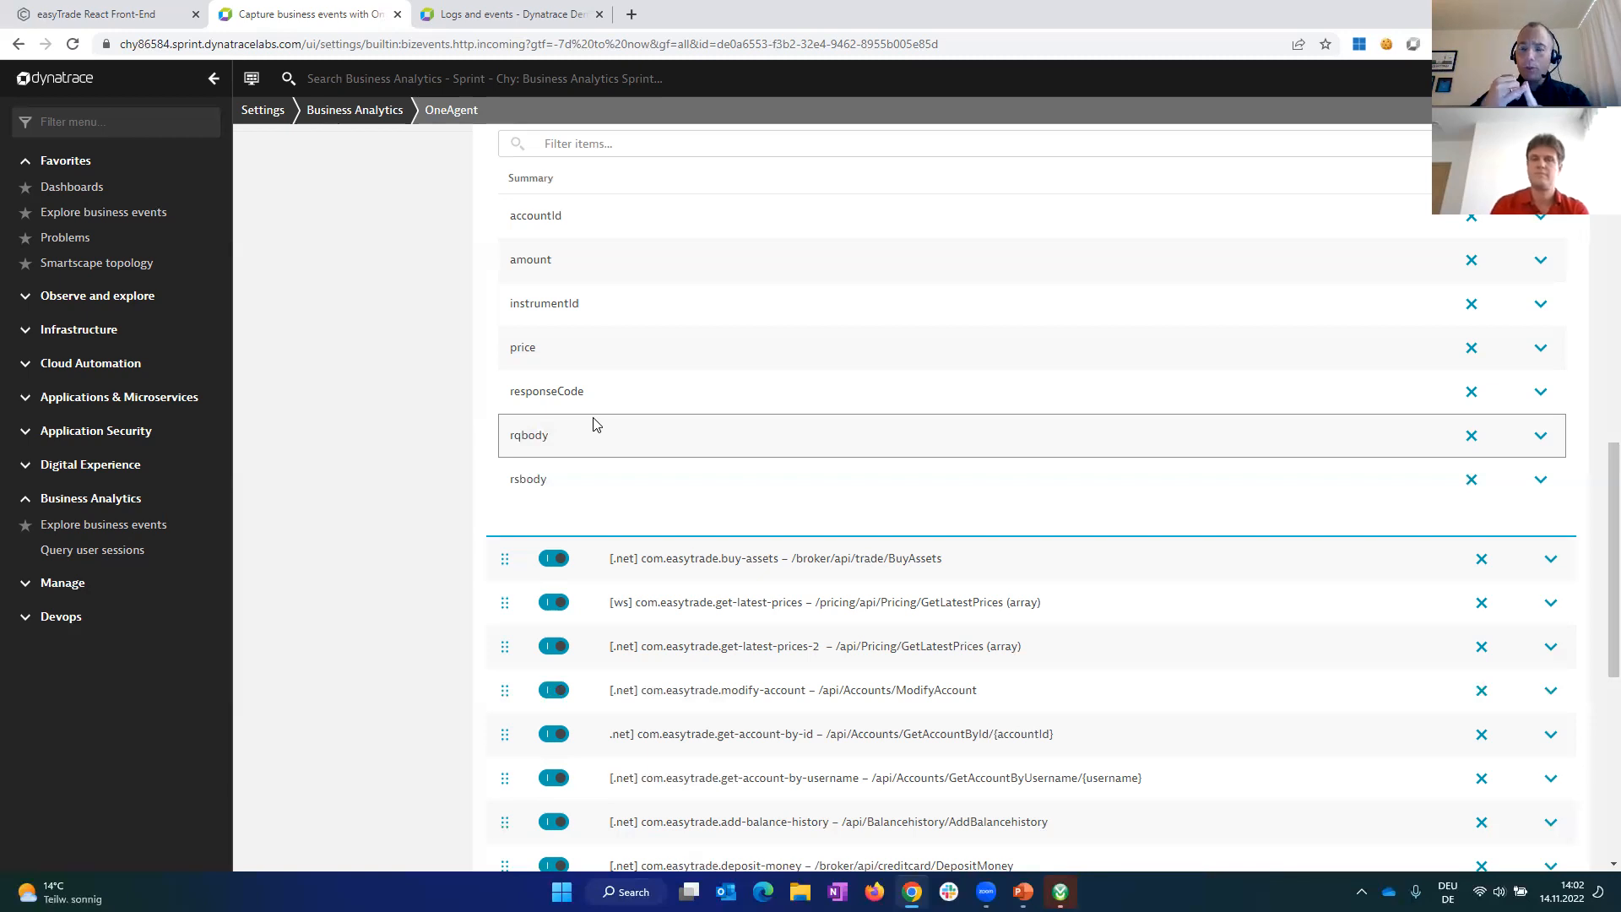
scroll(574, 435, "up", 7)
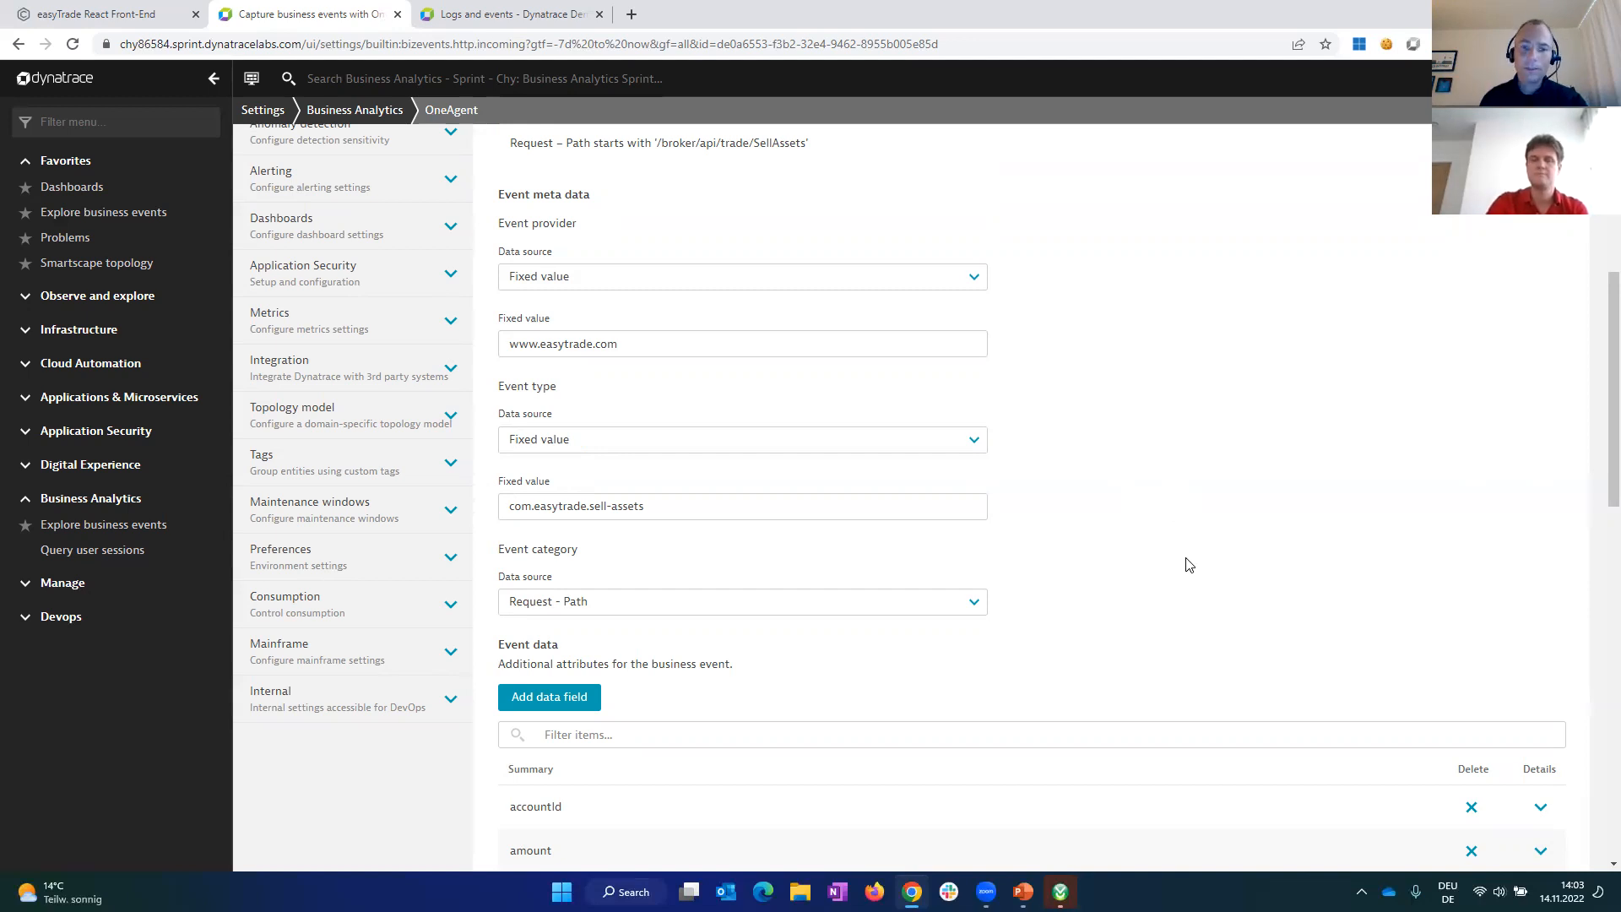
scroll(1154, 582, "down", 1)
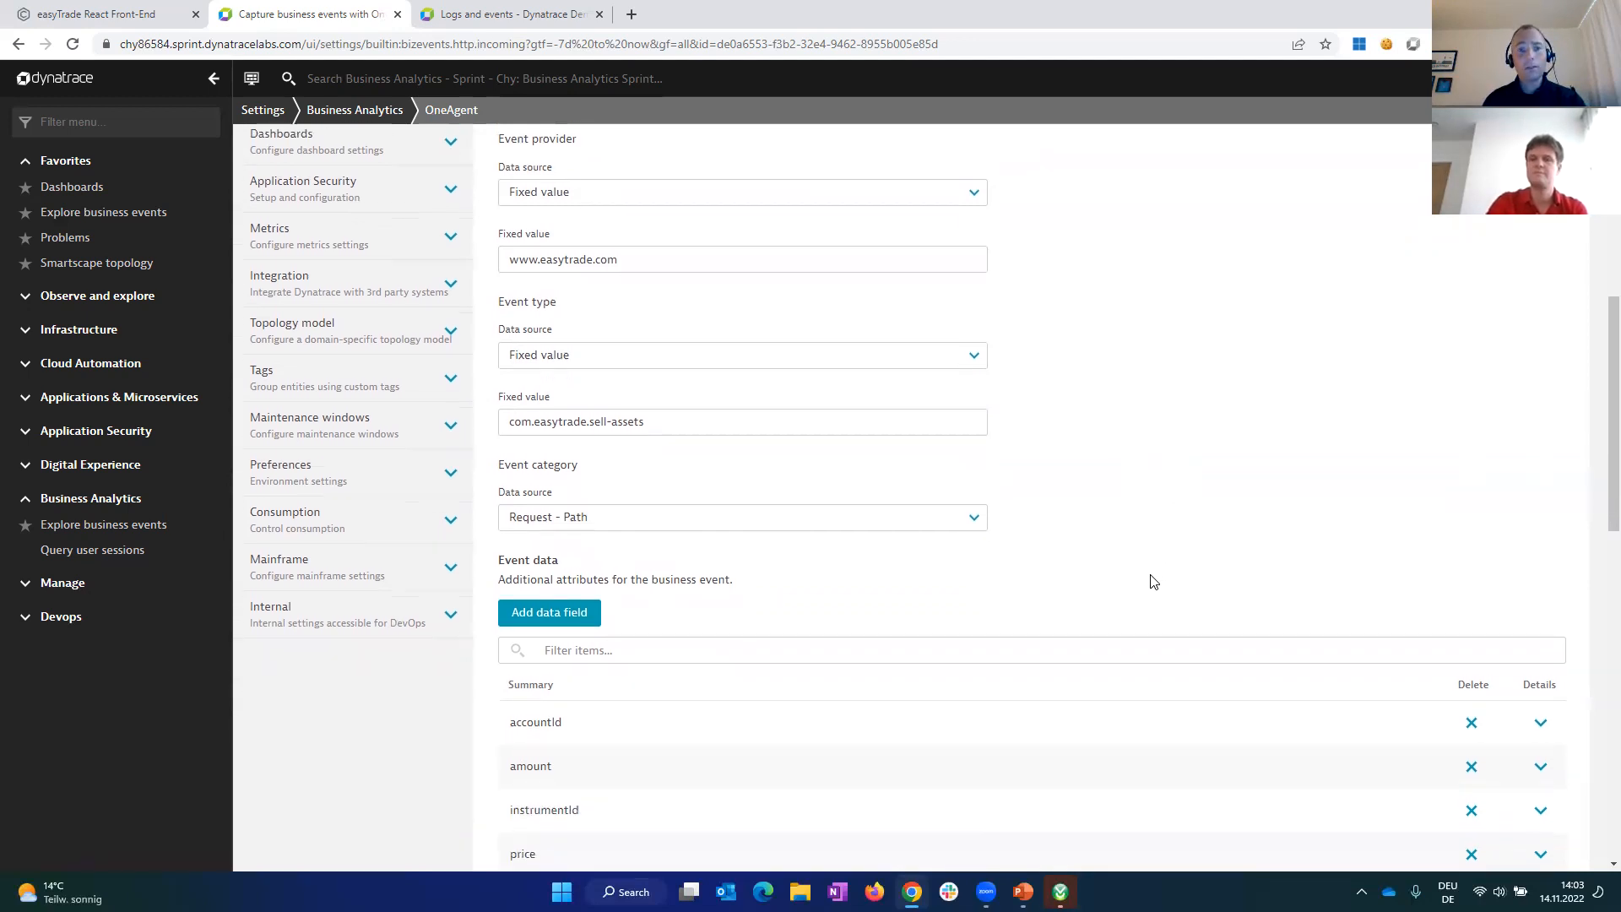
scroll(1152, 576, "up", 1)
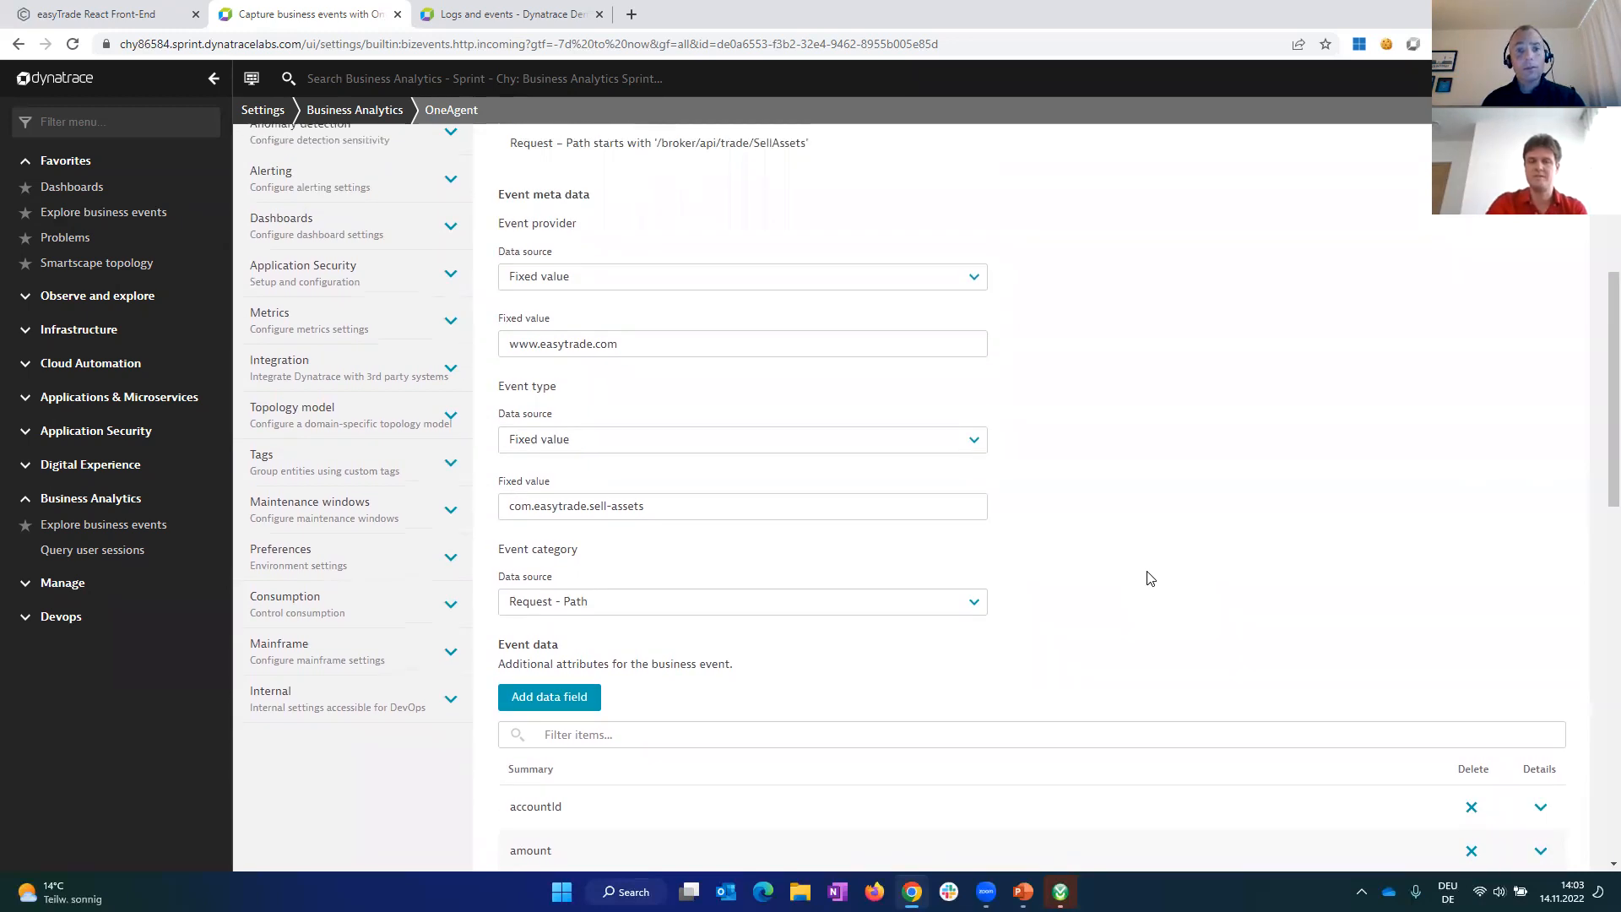
scroll(1150, 575, "up", 7)
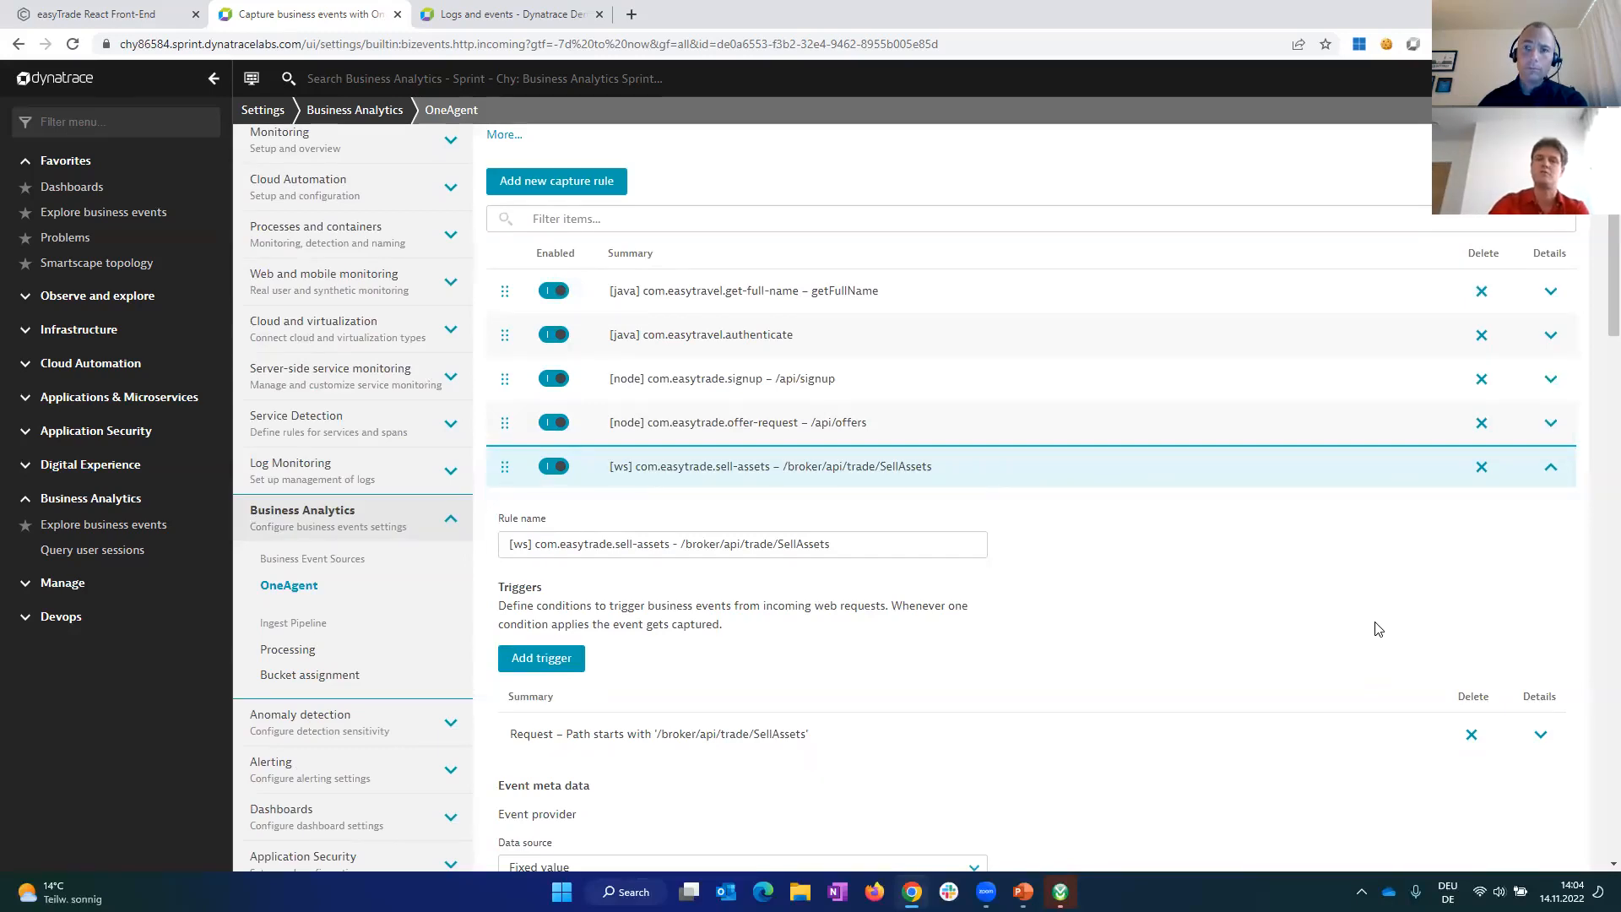
right_click(1107, 667)
key("Escape")
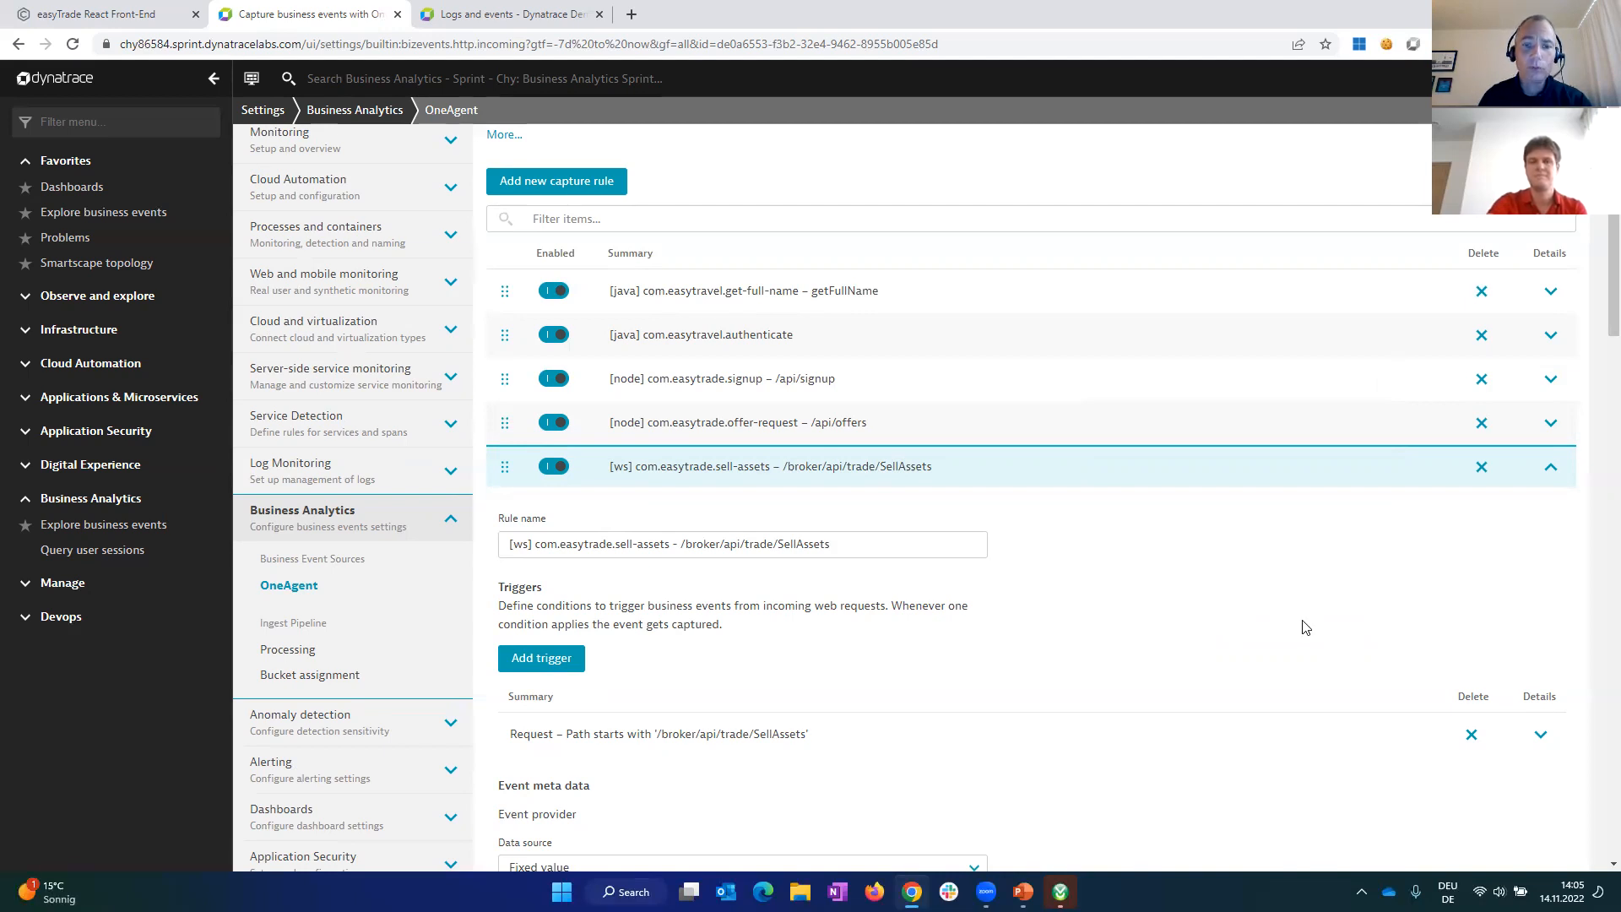
Step: Switch to the Dynatrace Logs and events page and run the "fetch bizevents" query
left_click(534, 17)
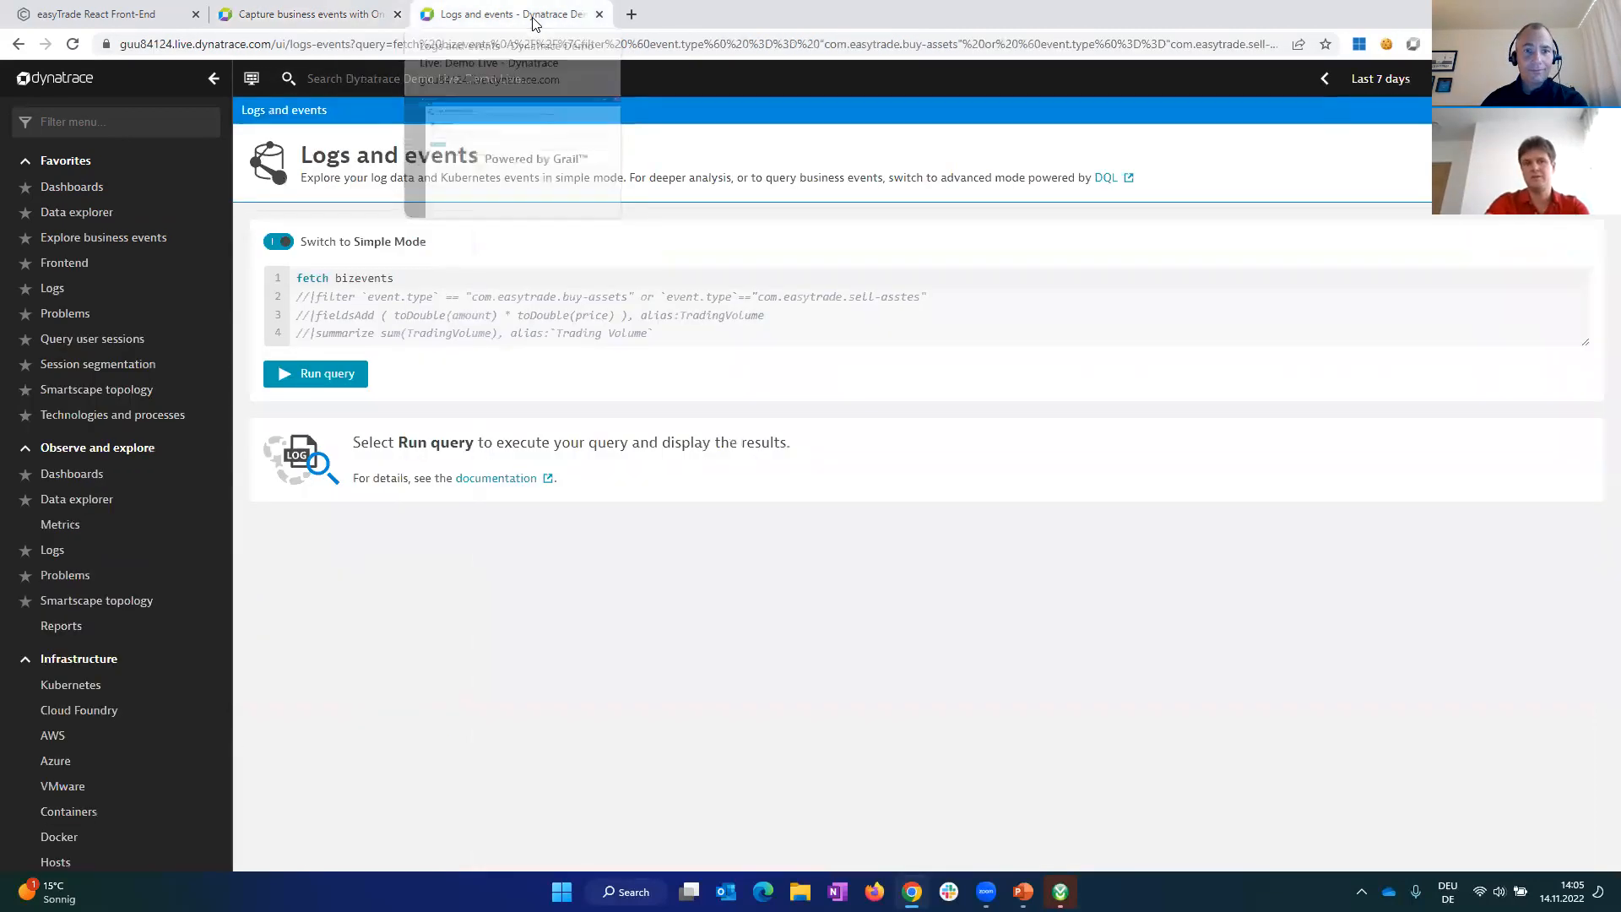
left_click(460, 287)
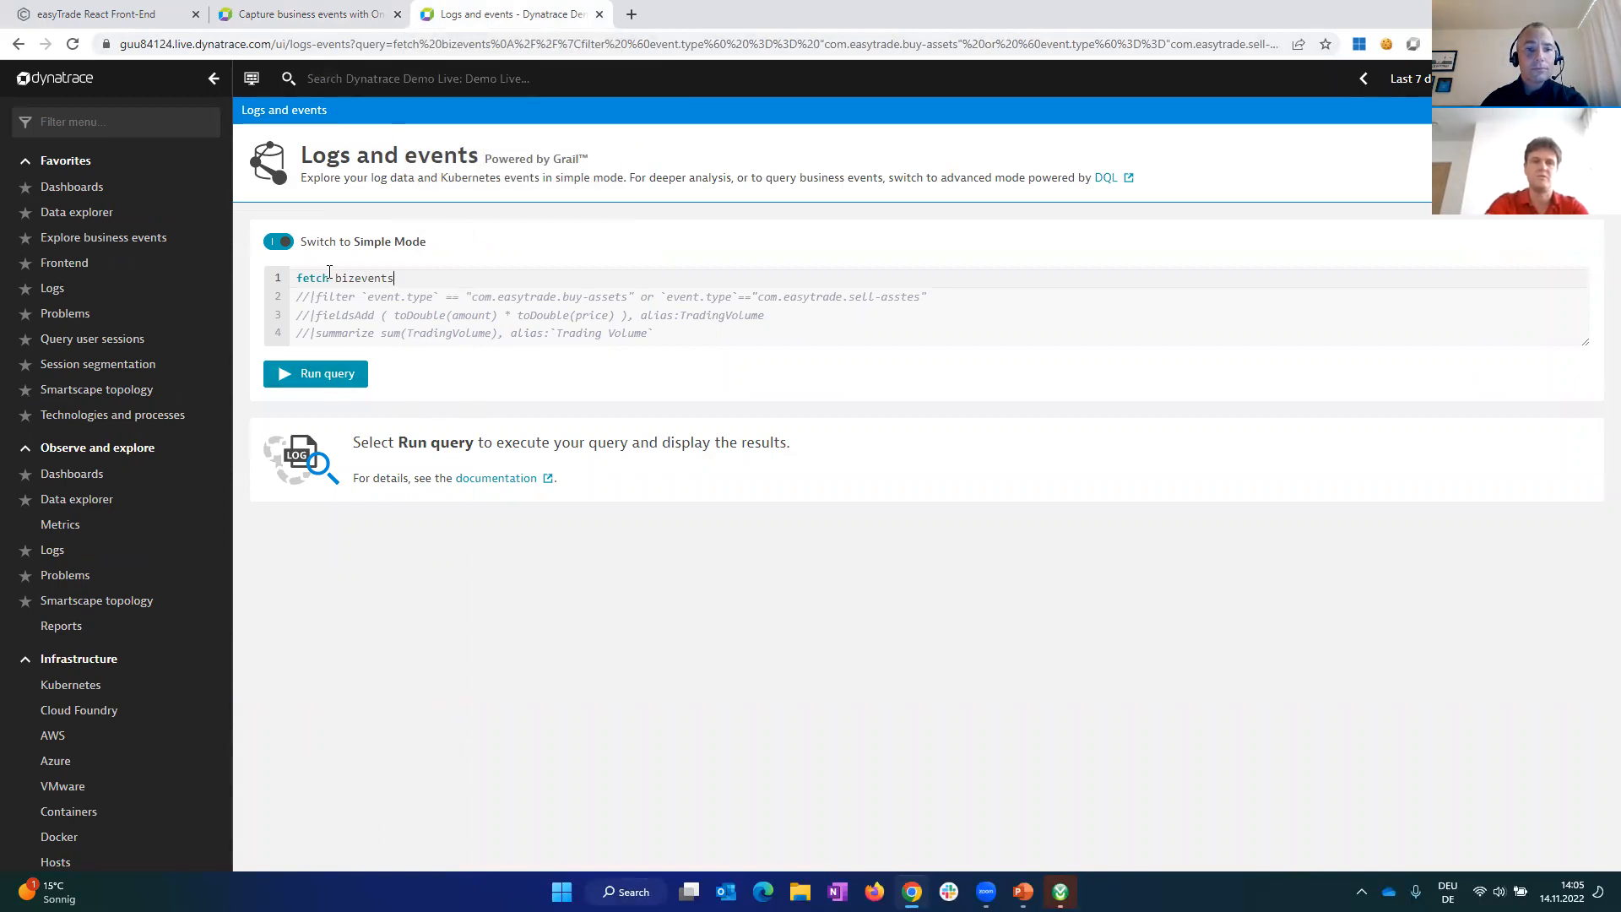
left_click(332, 376)
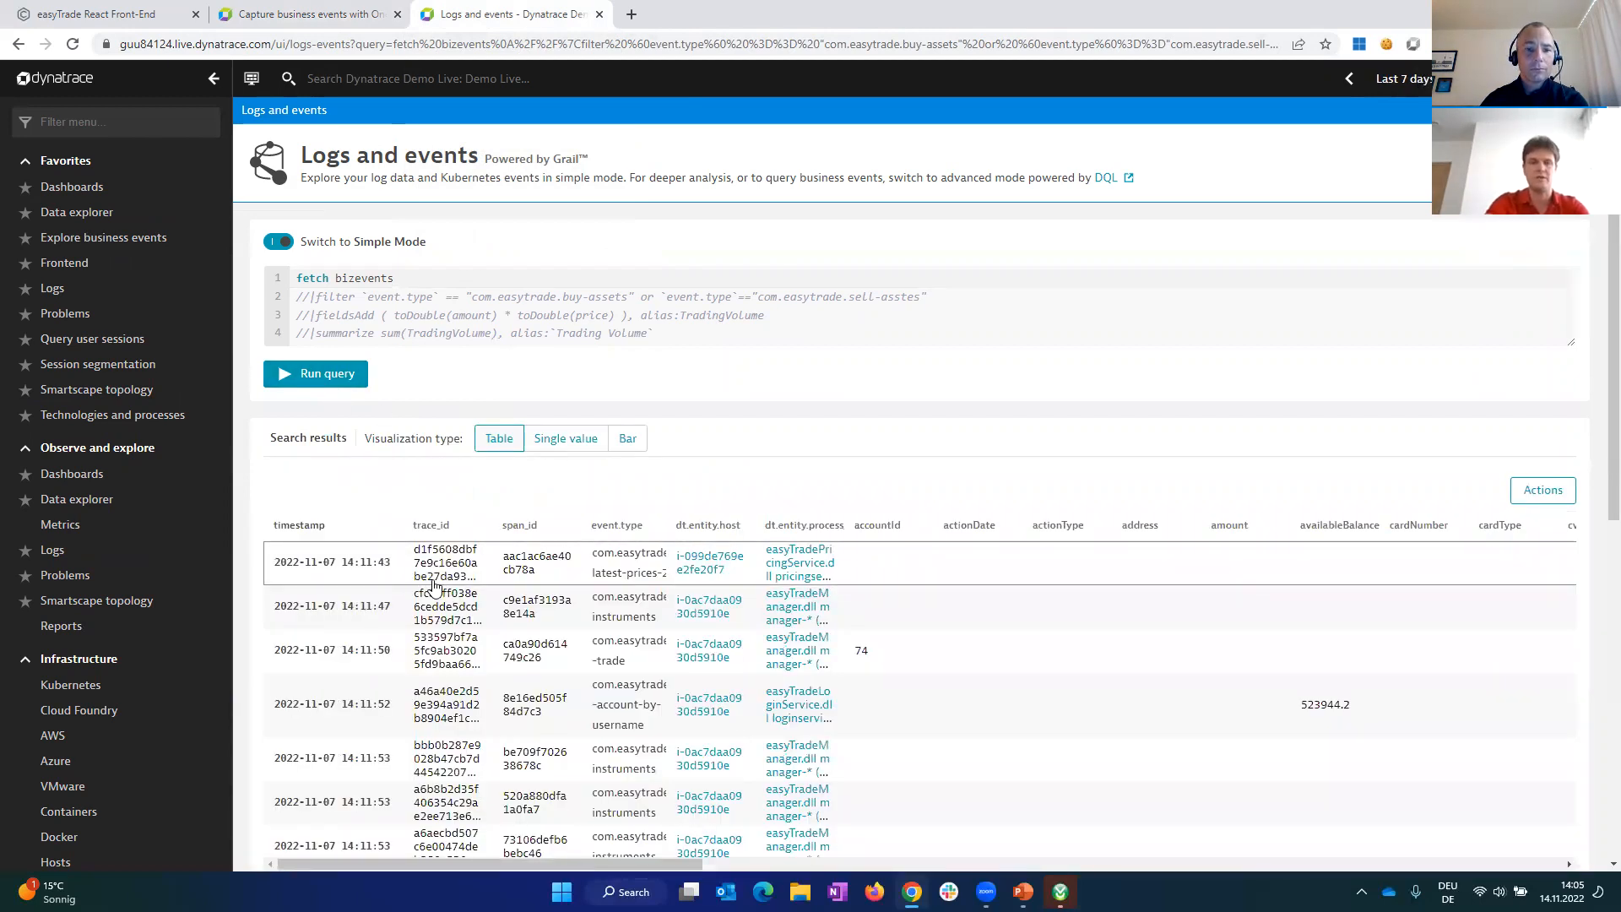
Step: Show the first business event's details and open its linked host, process, user session and trace pages in separate browser tabs
left_click(433, 581)
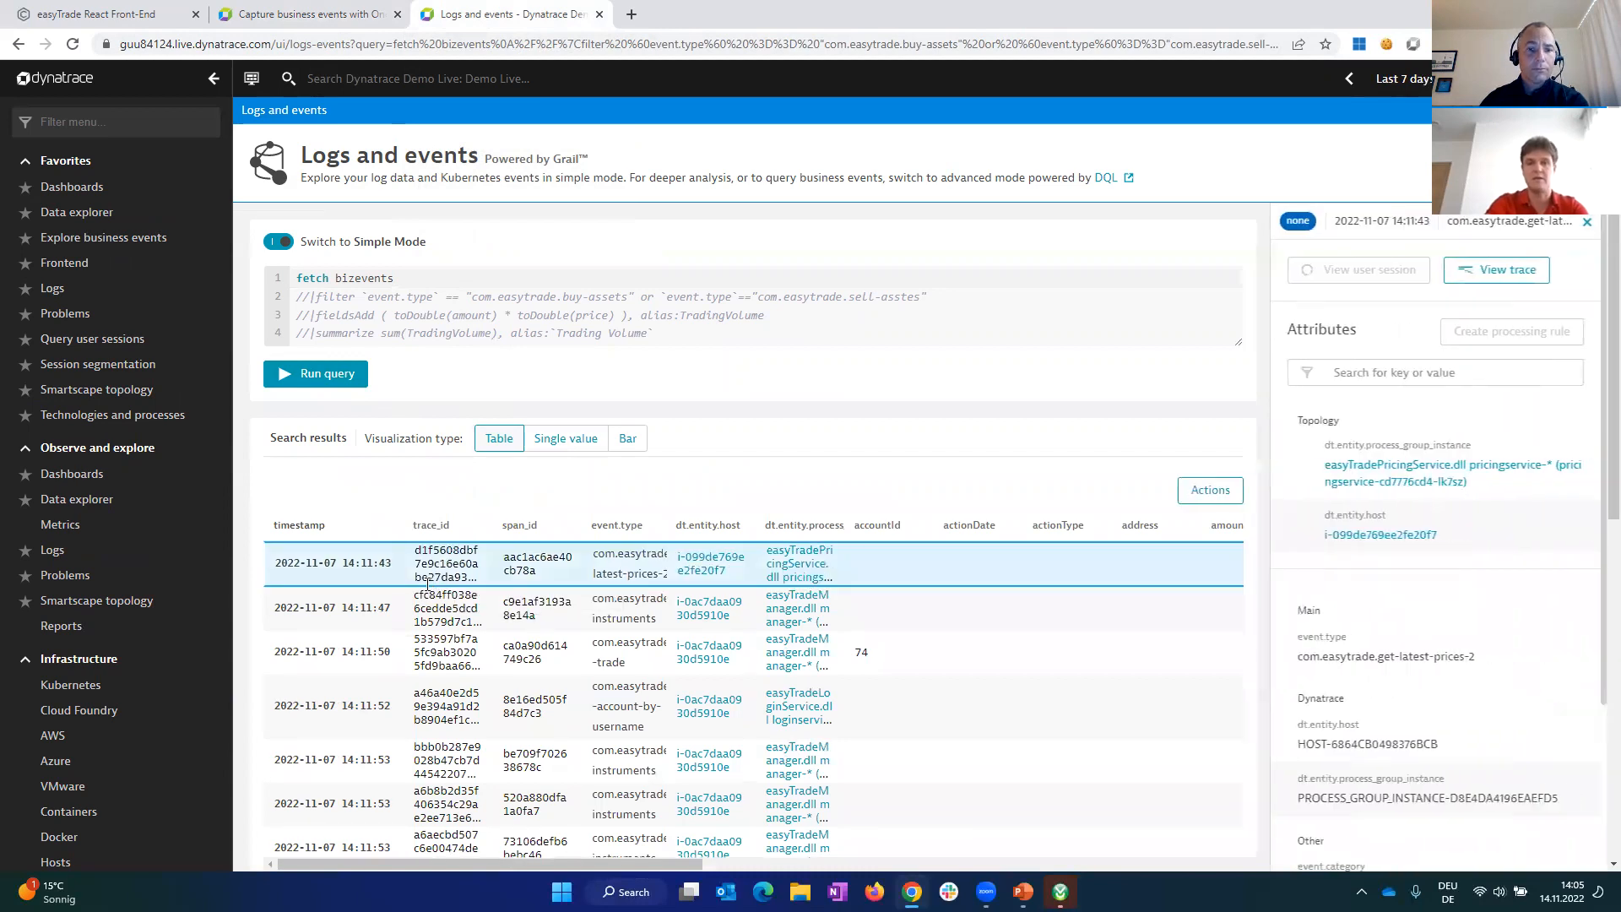
right_click(1365, 537)
left_click(1410, 559)
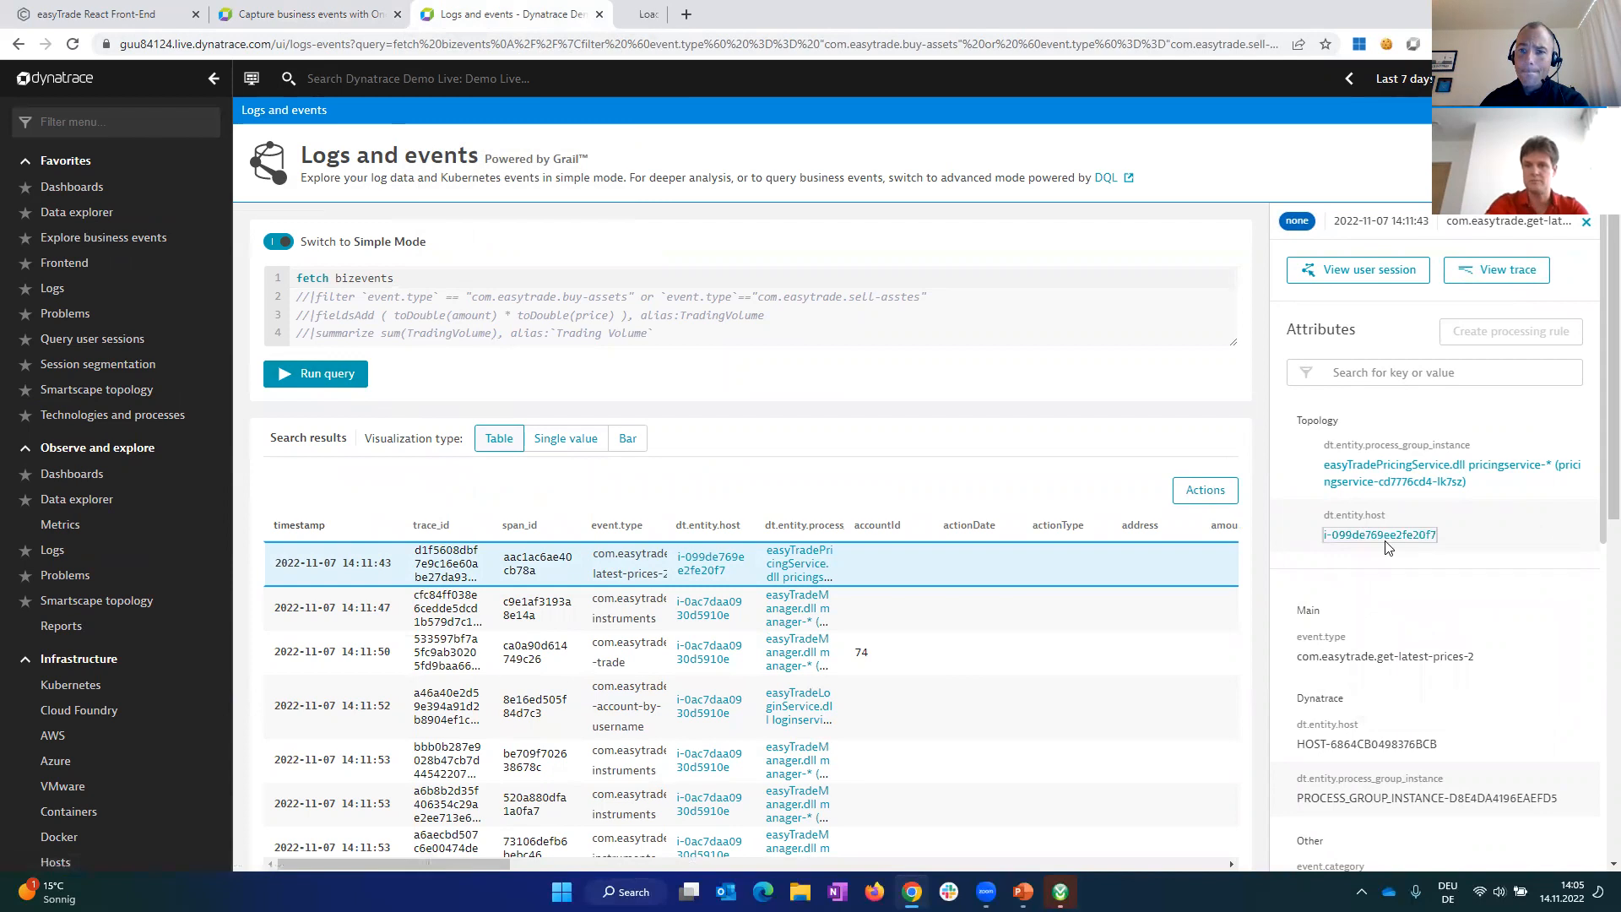
right_click(1367, 484)
left_click(1410, 505)
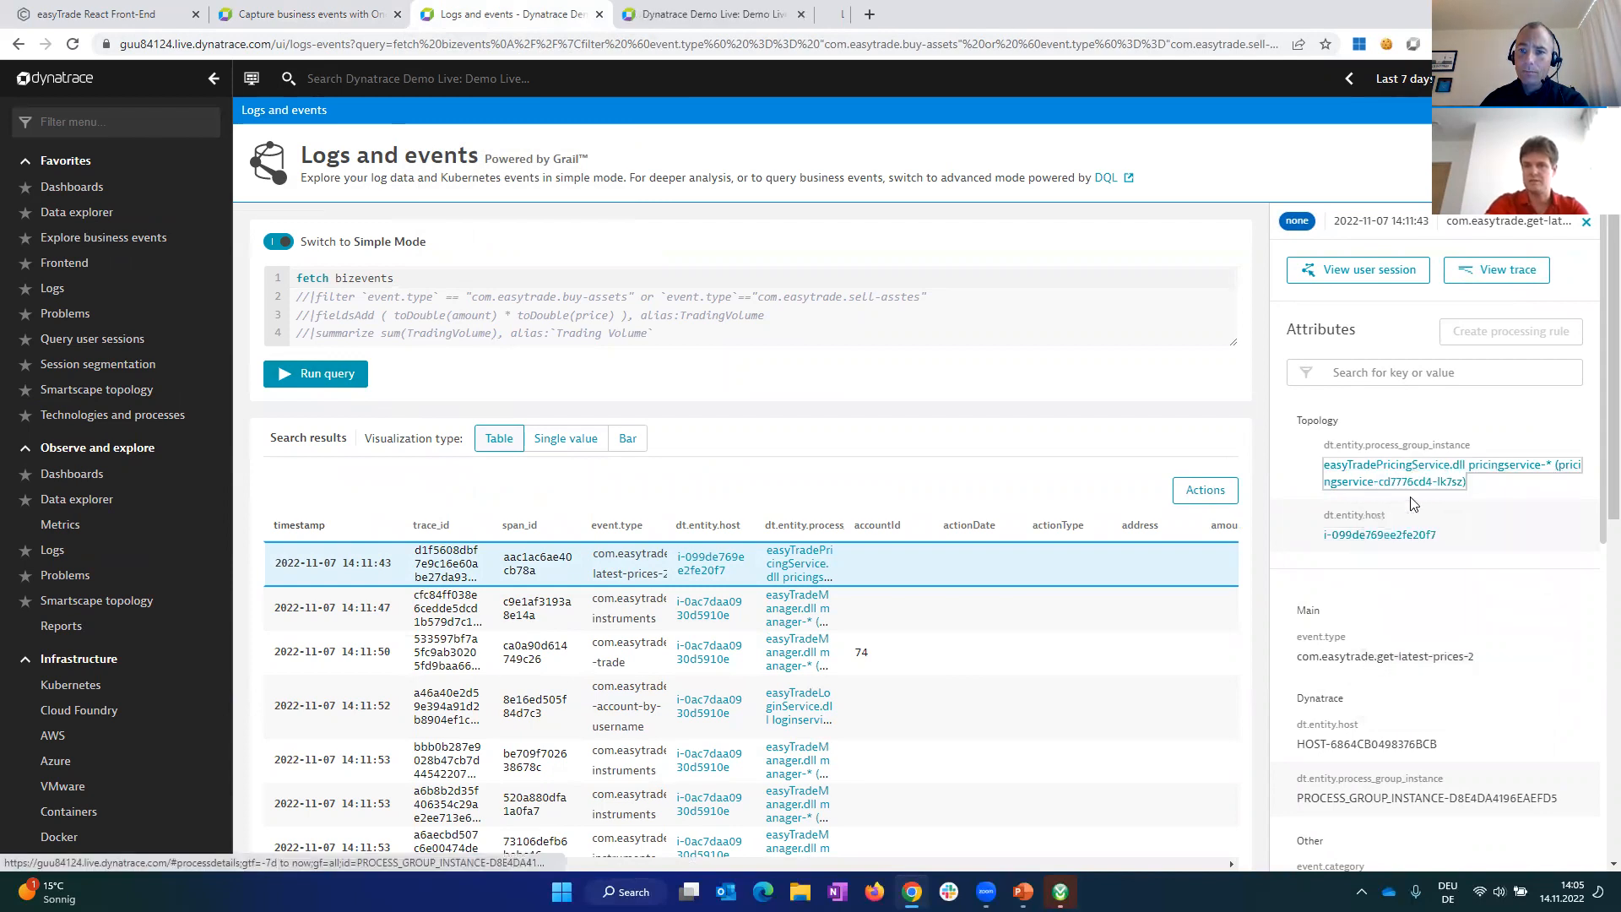
right_click(1370, 272)
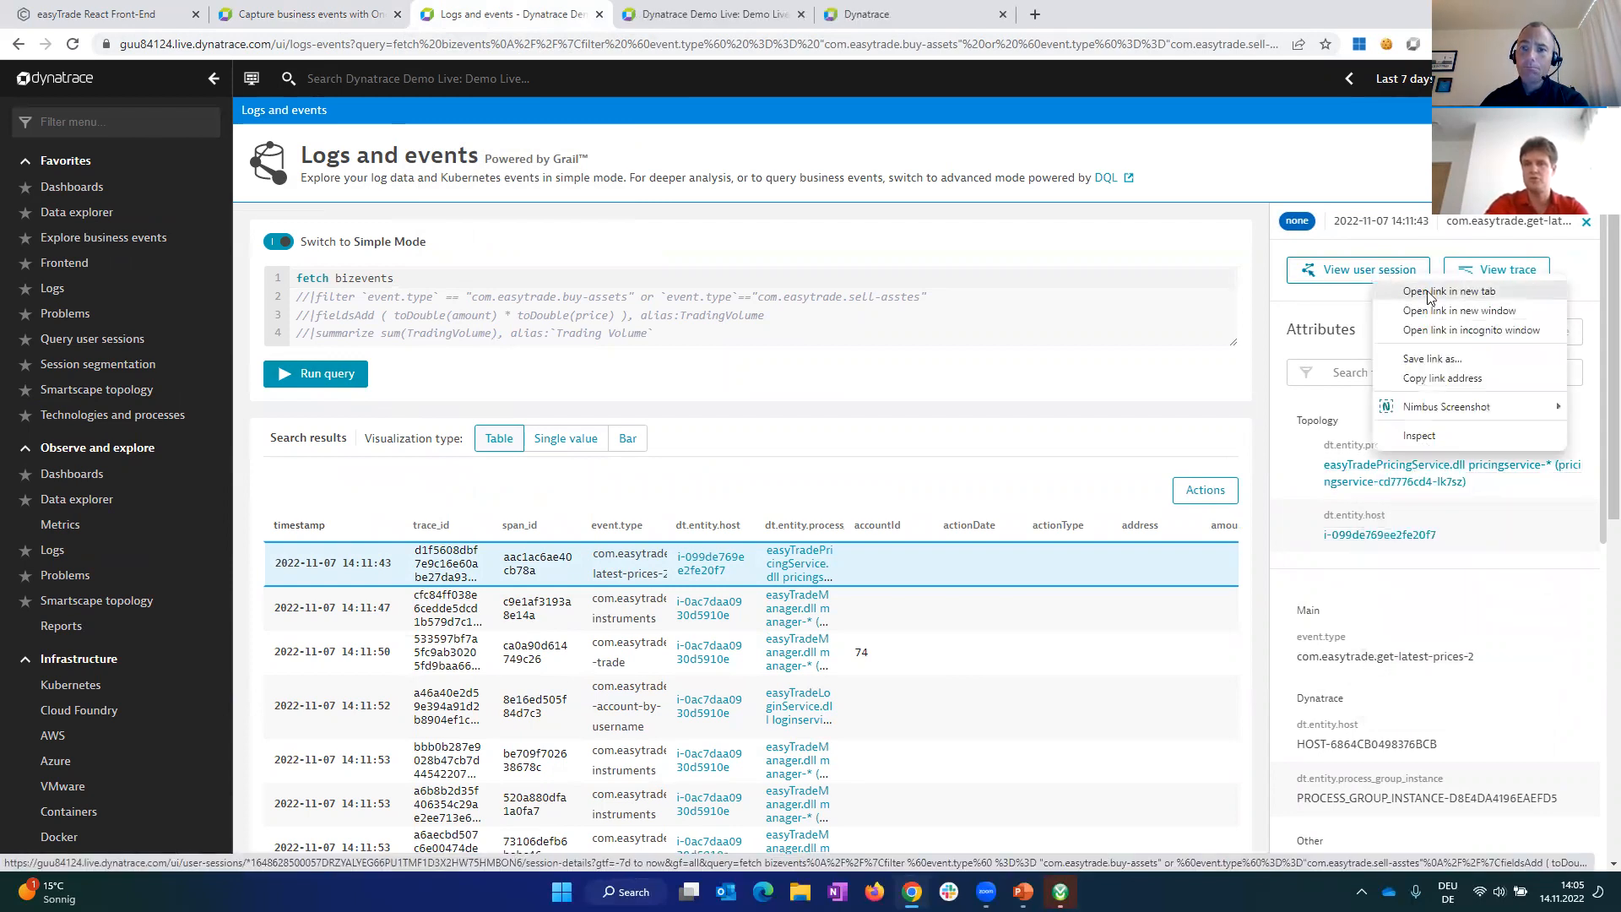
left_click(1431, 292)
right_click(1497, 270)
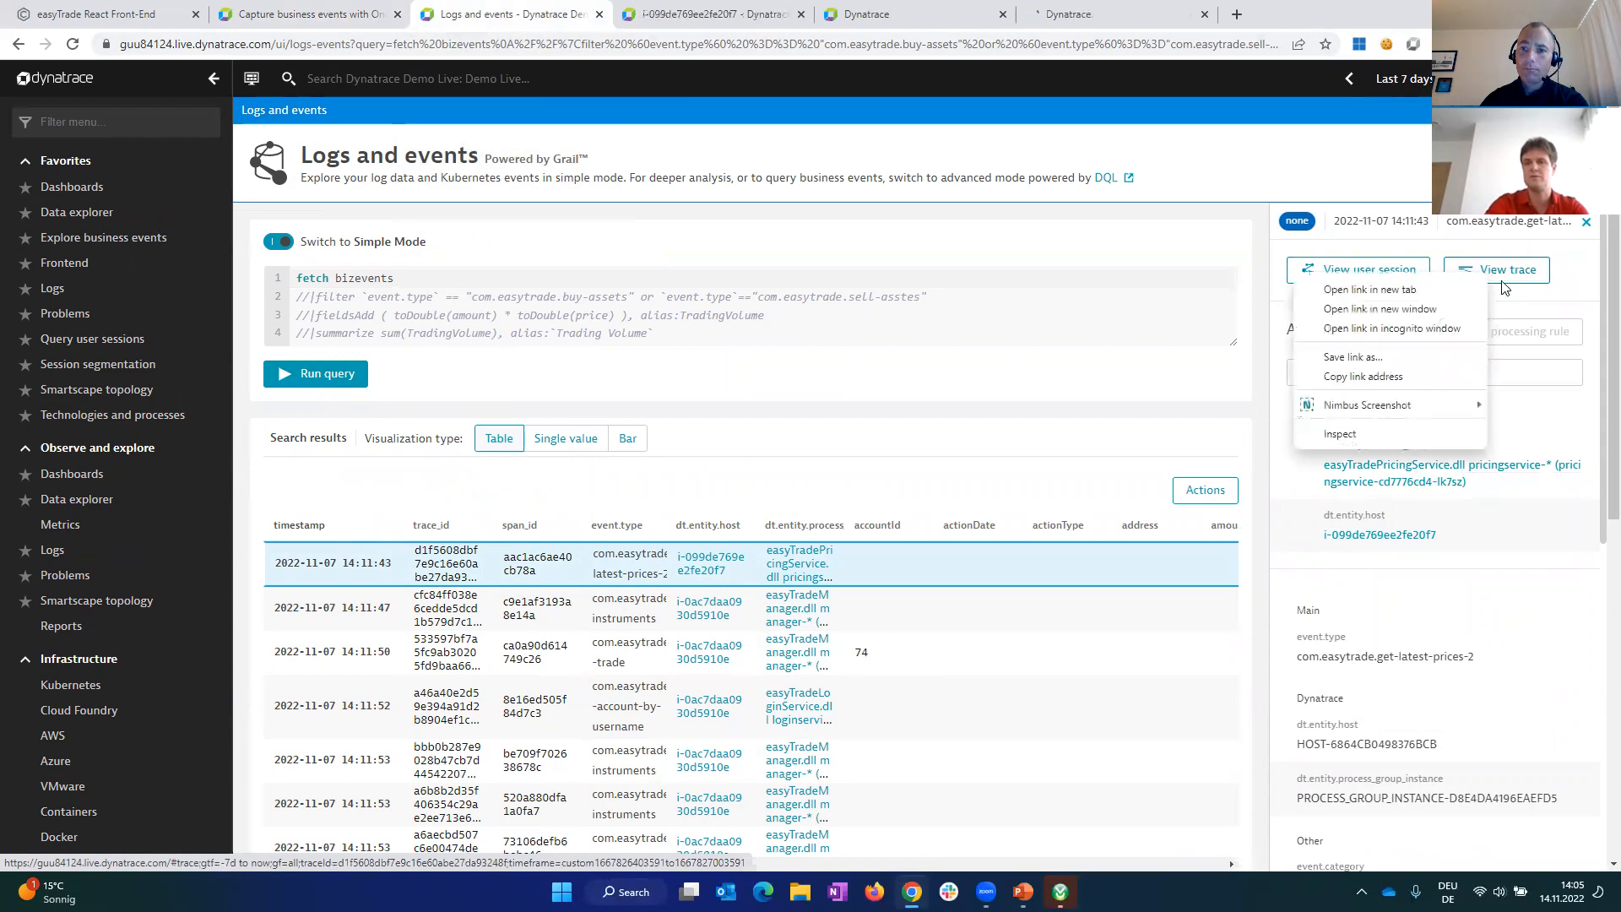
left_click(1452, 297)
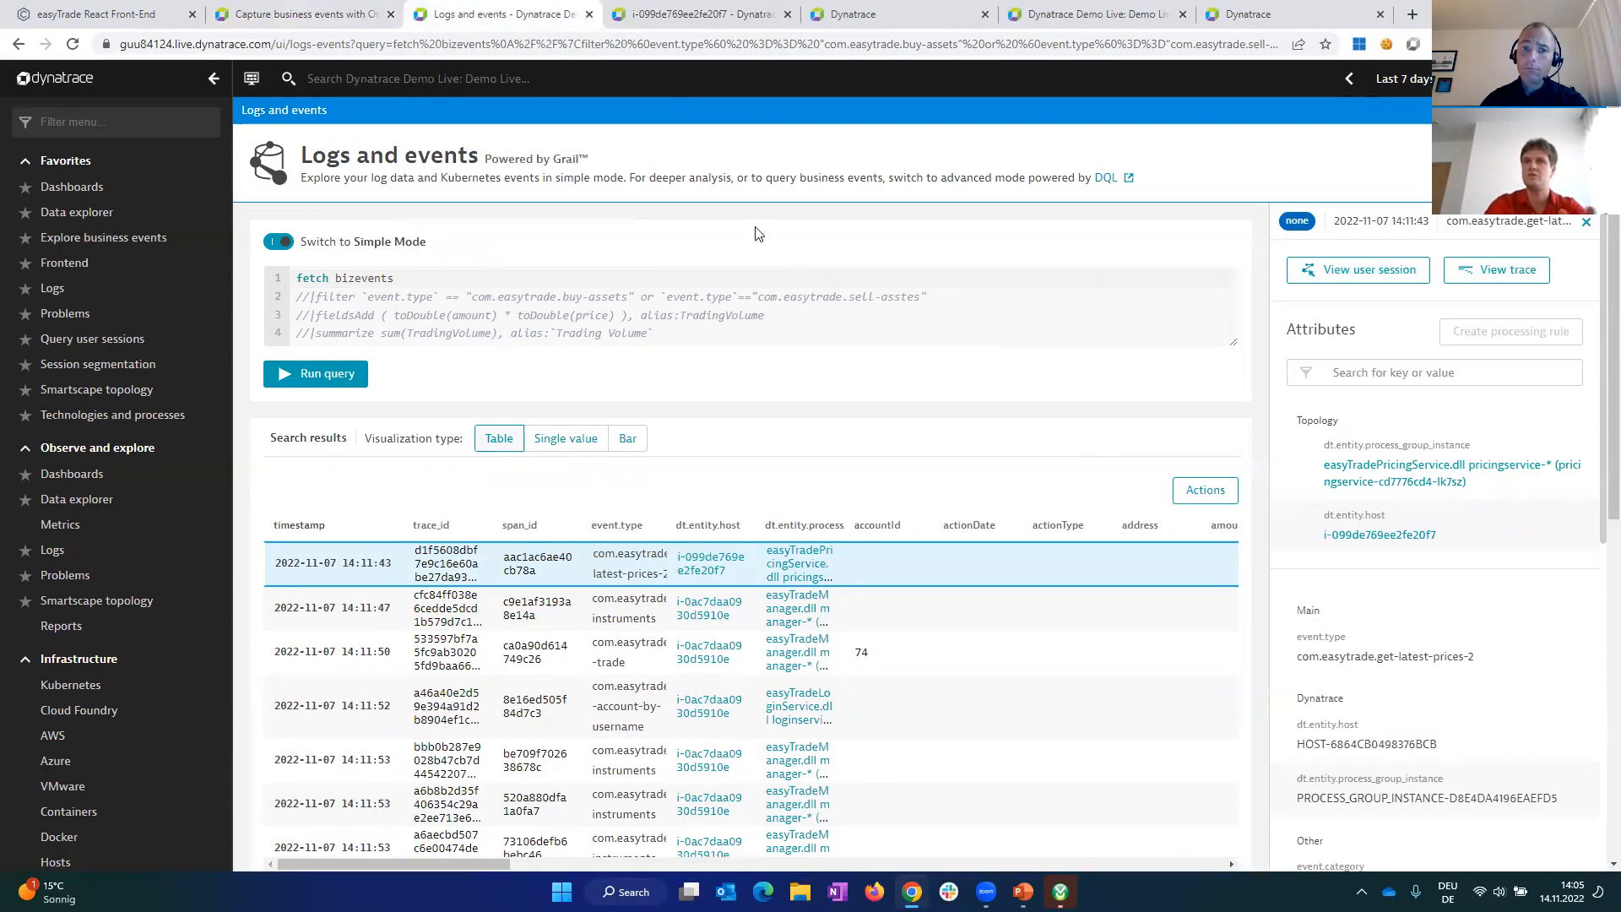
Step: Examine the event's host overview, pricing service process page, user session details and distributed trace in turn
left_click(710, 26)
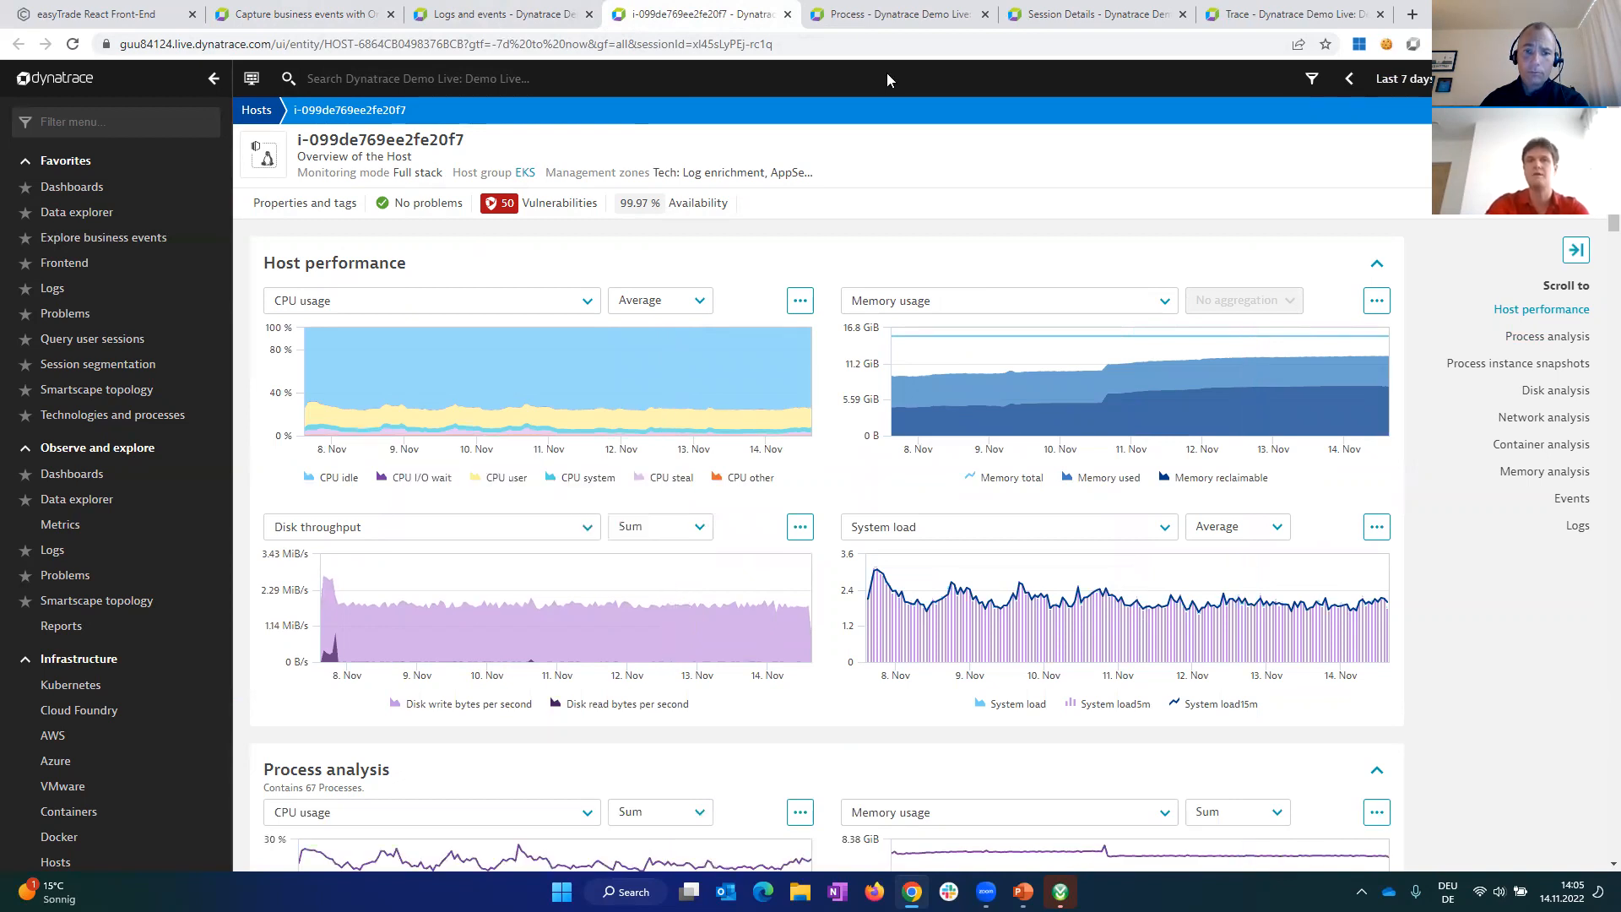
left_click(900, 15)
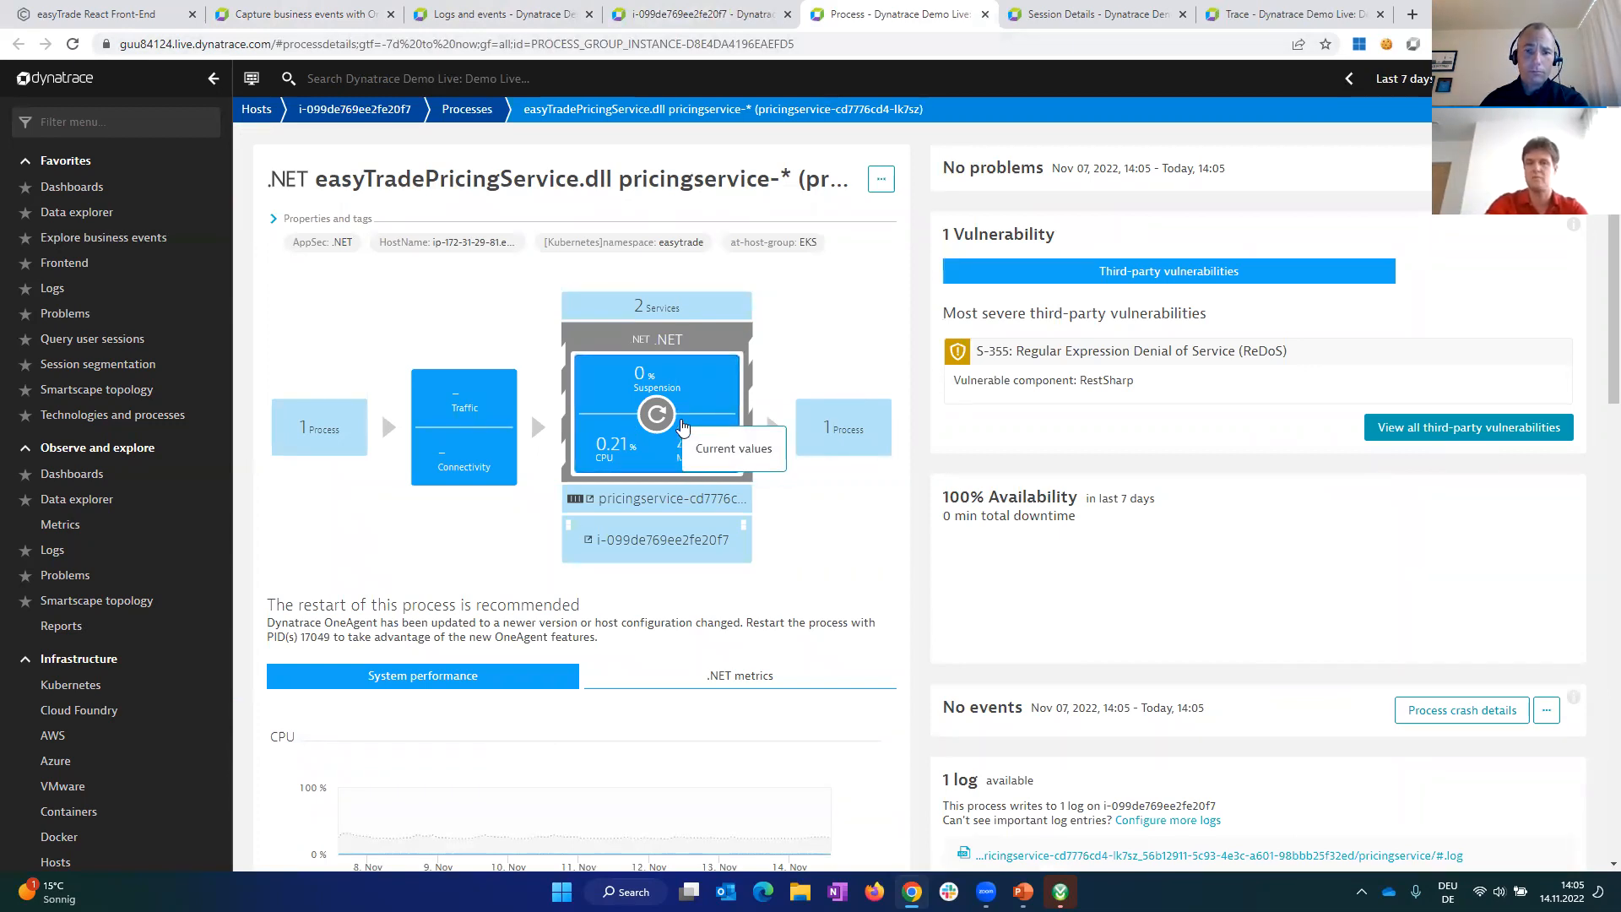
left_click(1063, 15)
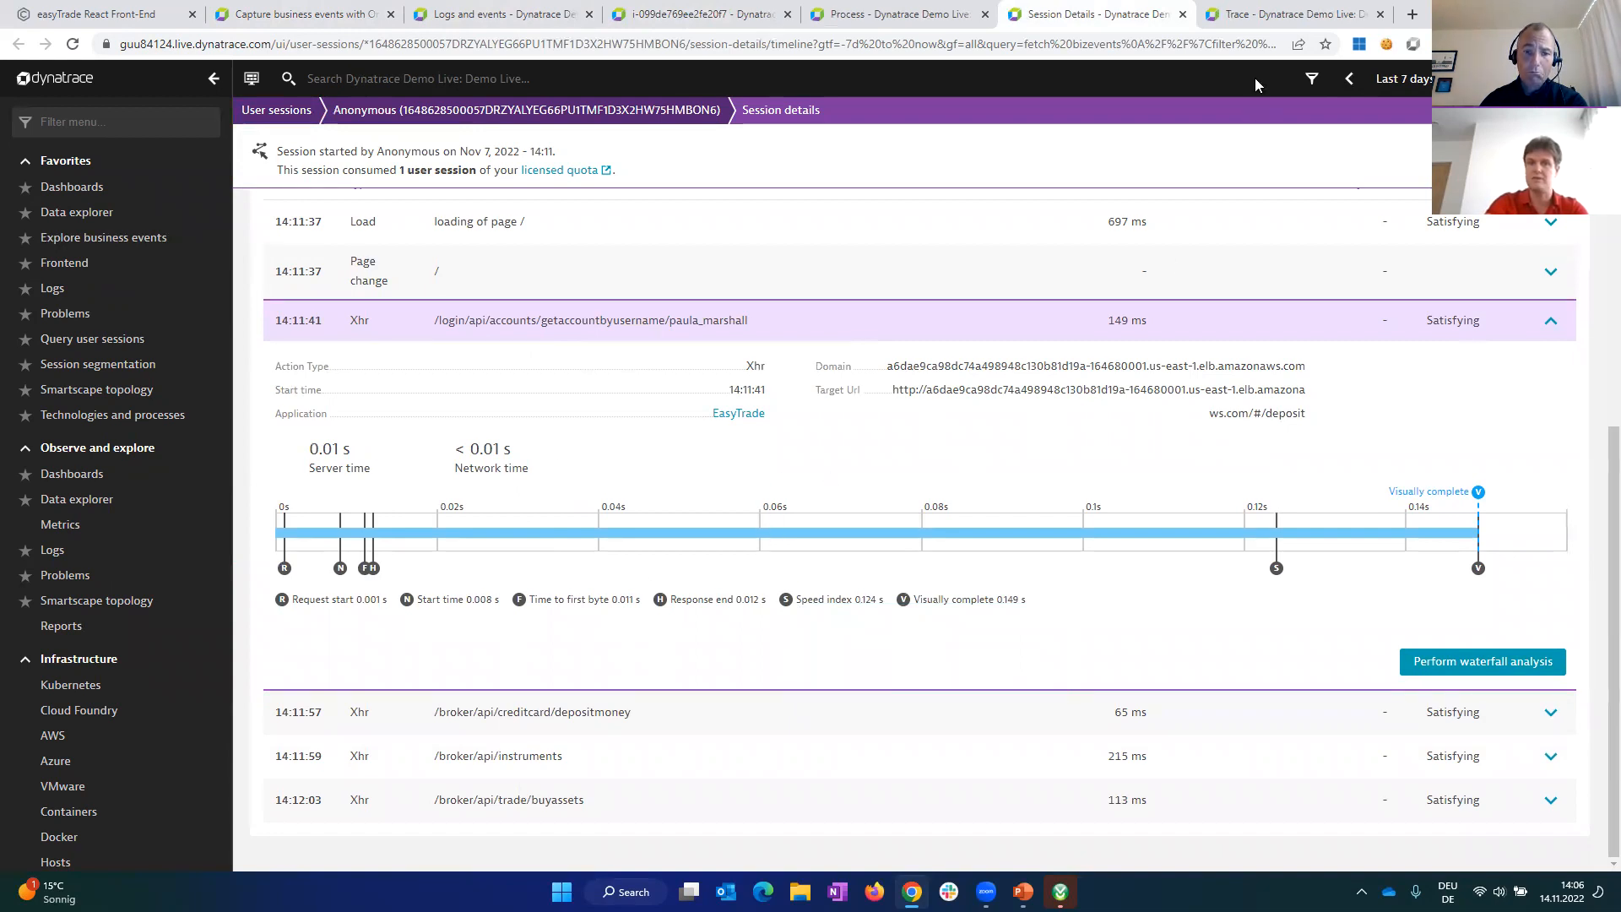
left_click(1276, 17)
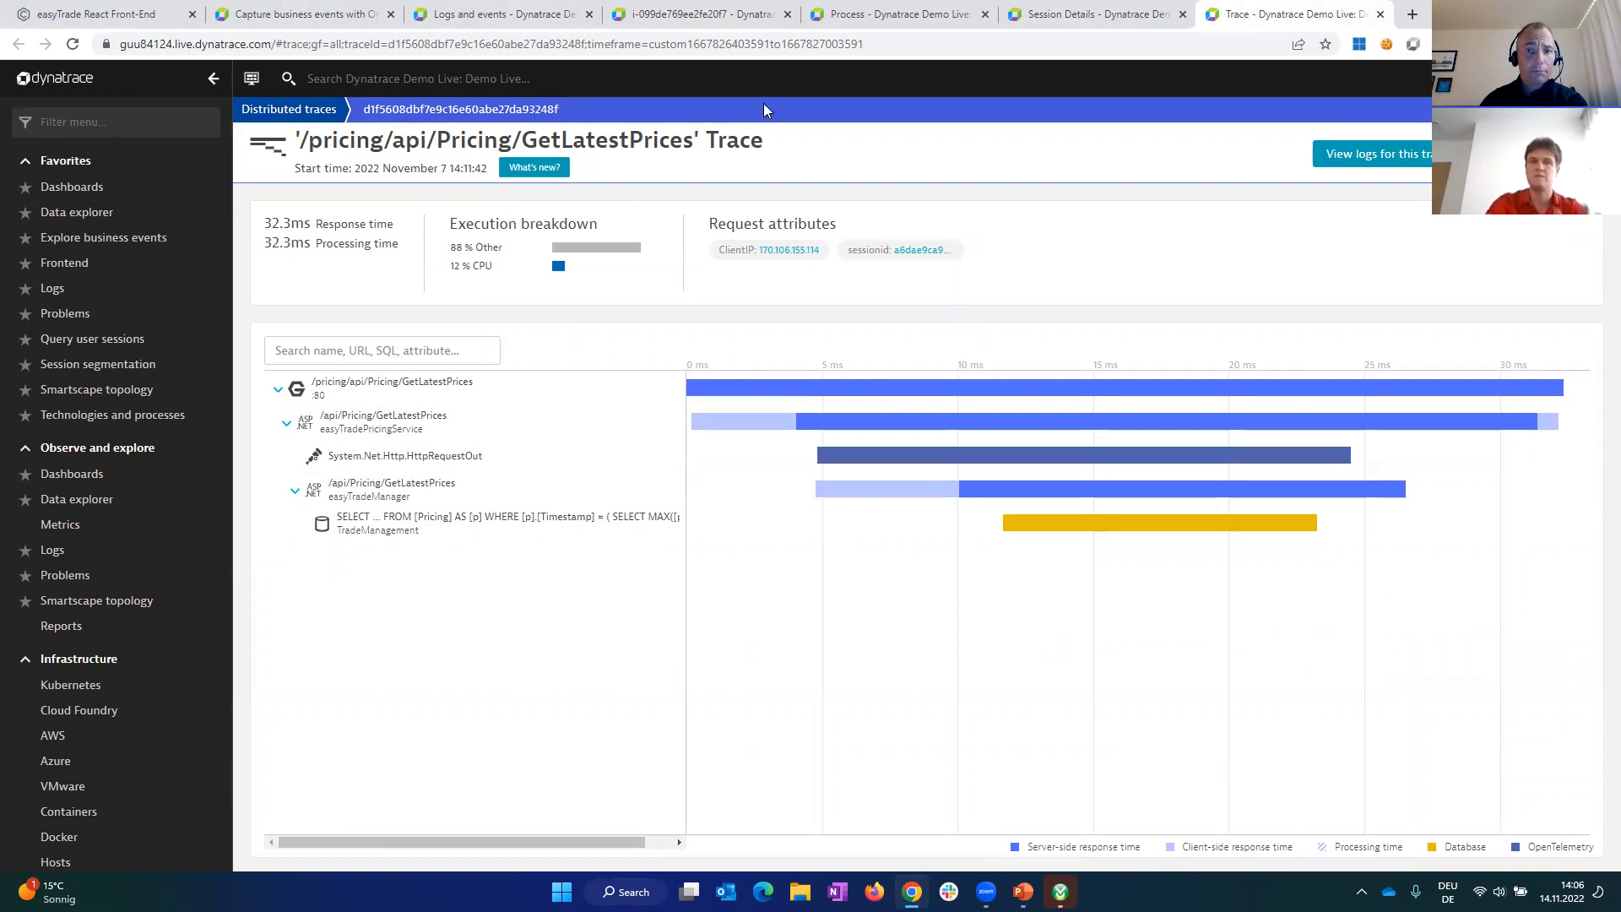
Step: Close the trace, session, process and host pages to return to the business event query results
left_click(1380, 15)
key("ctrl+w")
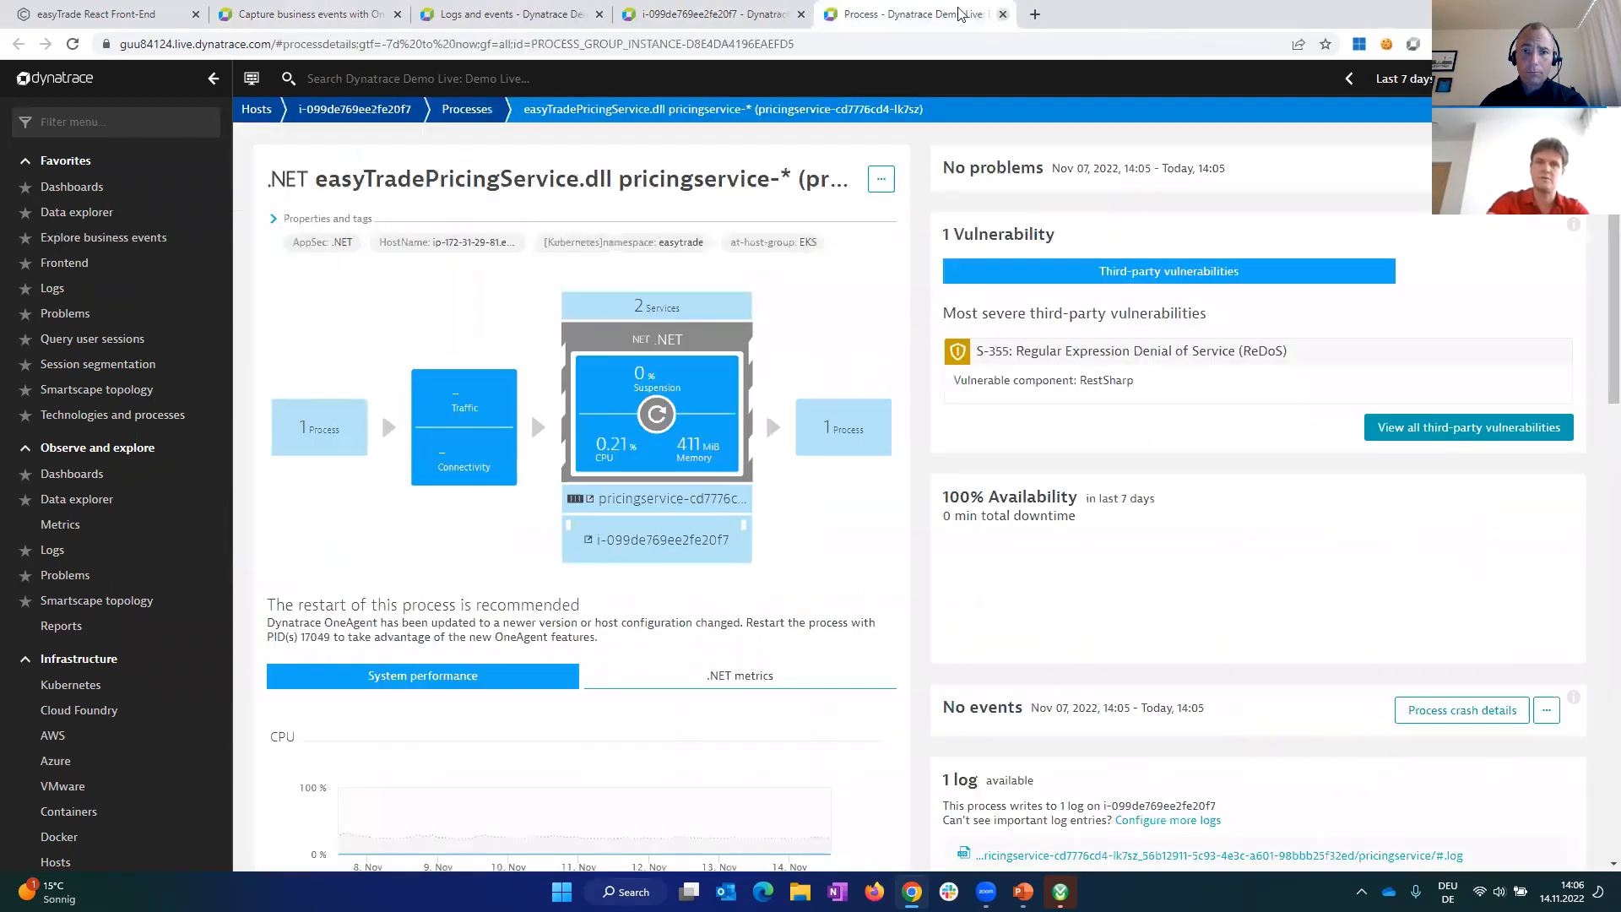
left_click(1003, 14)
left_click(801, 14)
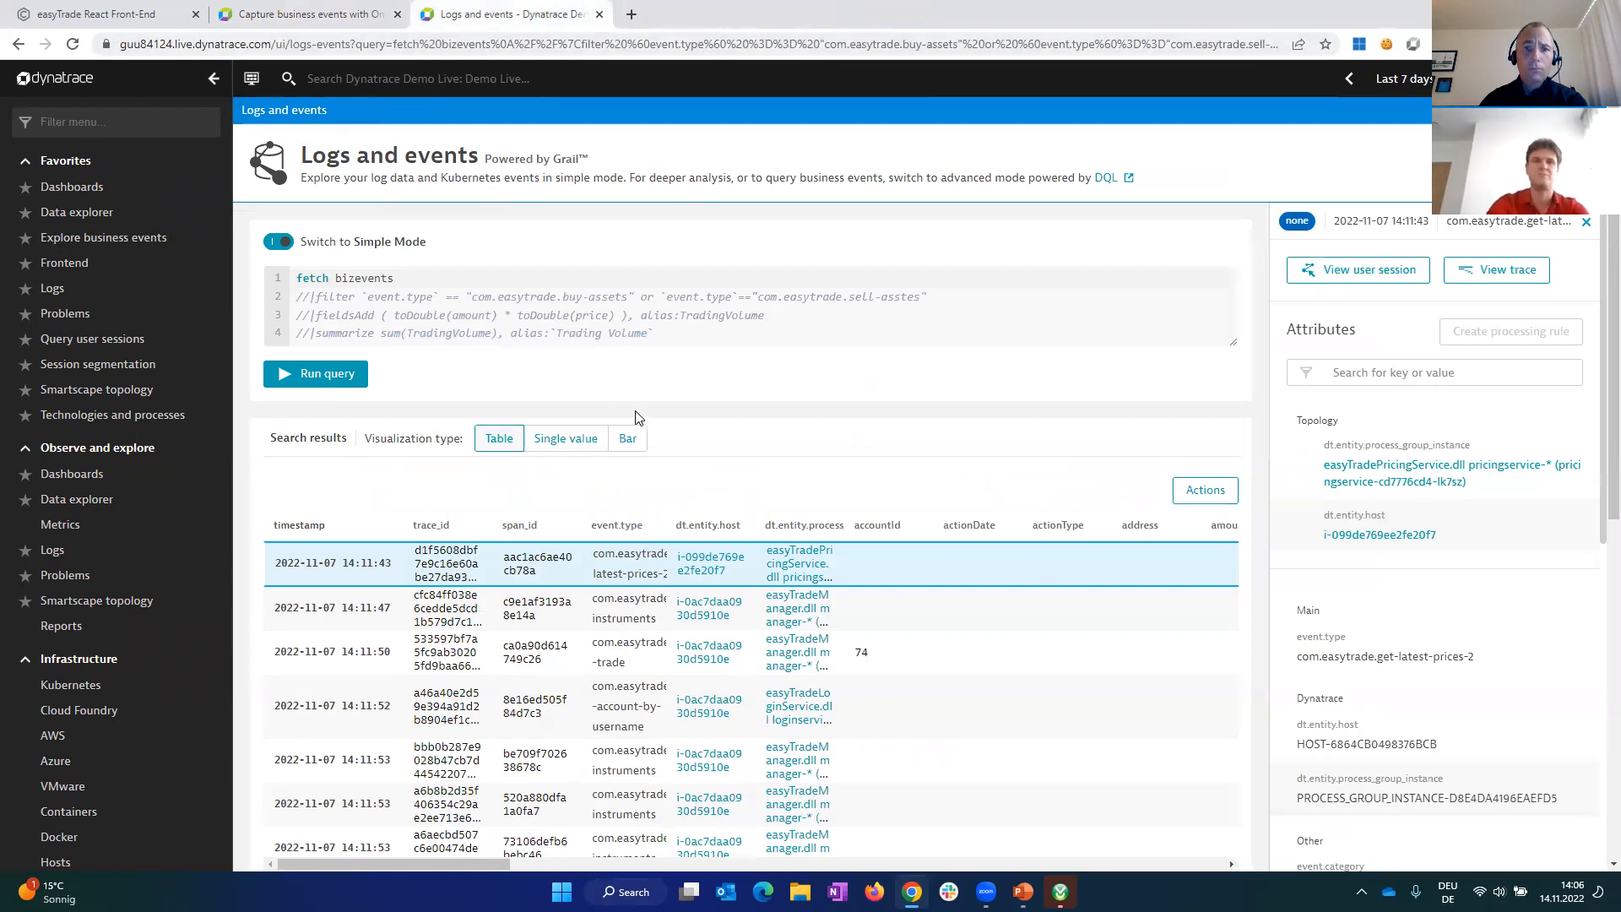
Step: Uncomment the query's event.type filter line for buy-assets and sell-asstes events, and run the query
left_click(309, 296)
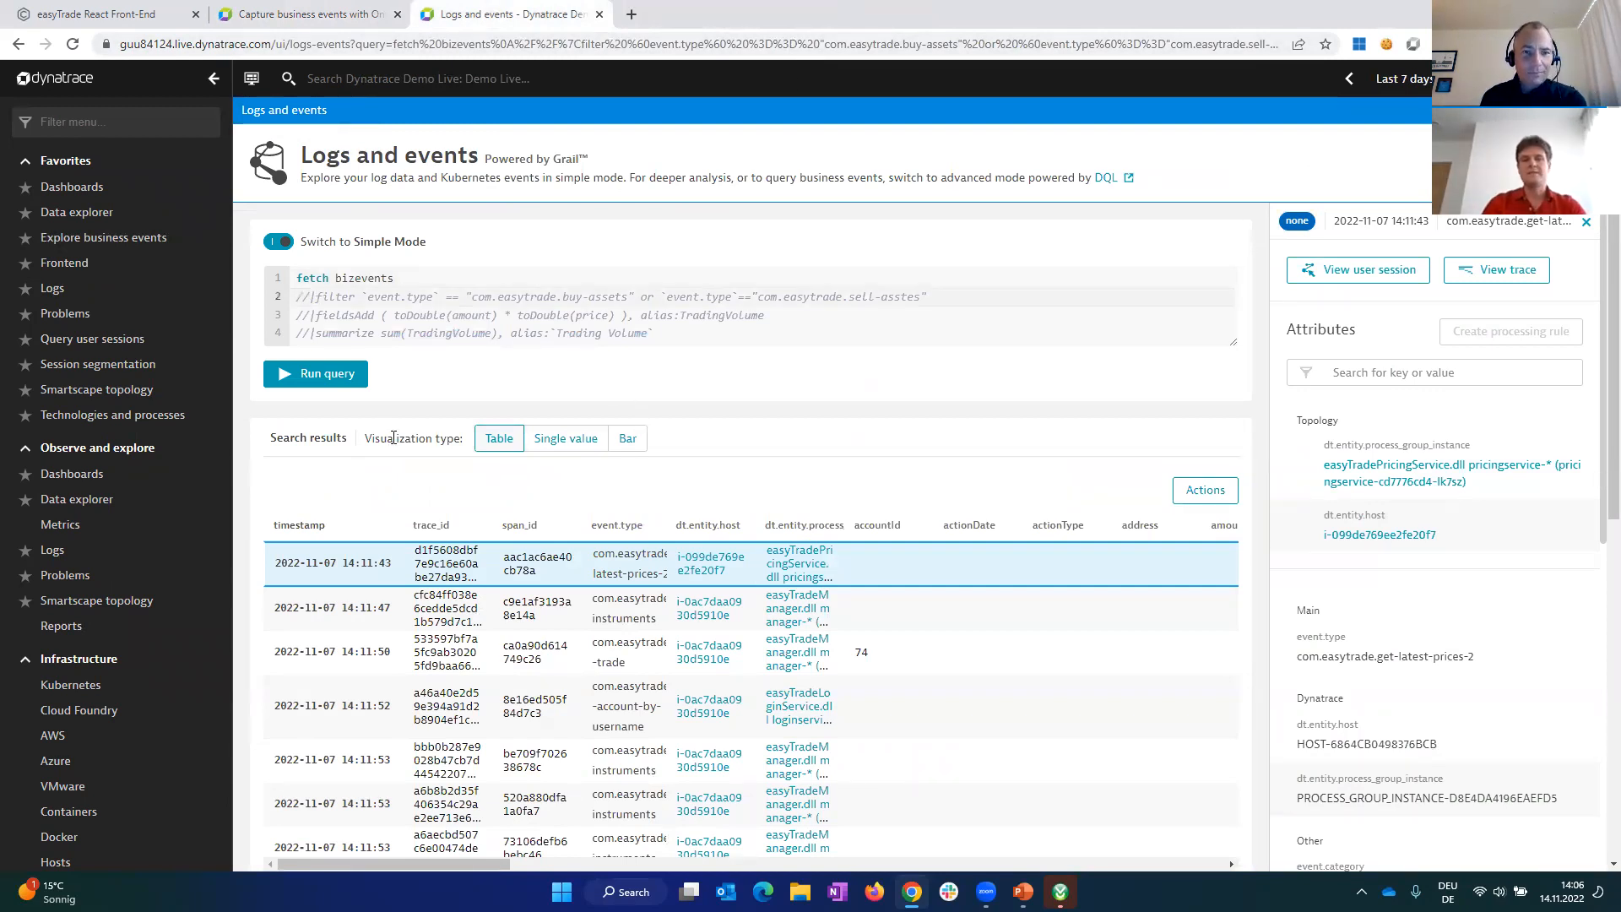
key("BackSpace")
key("BackSpace")
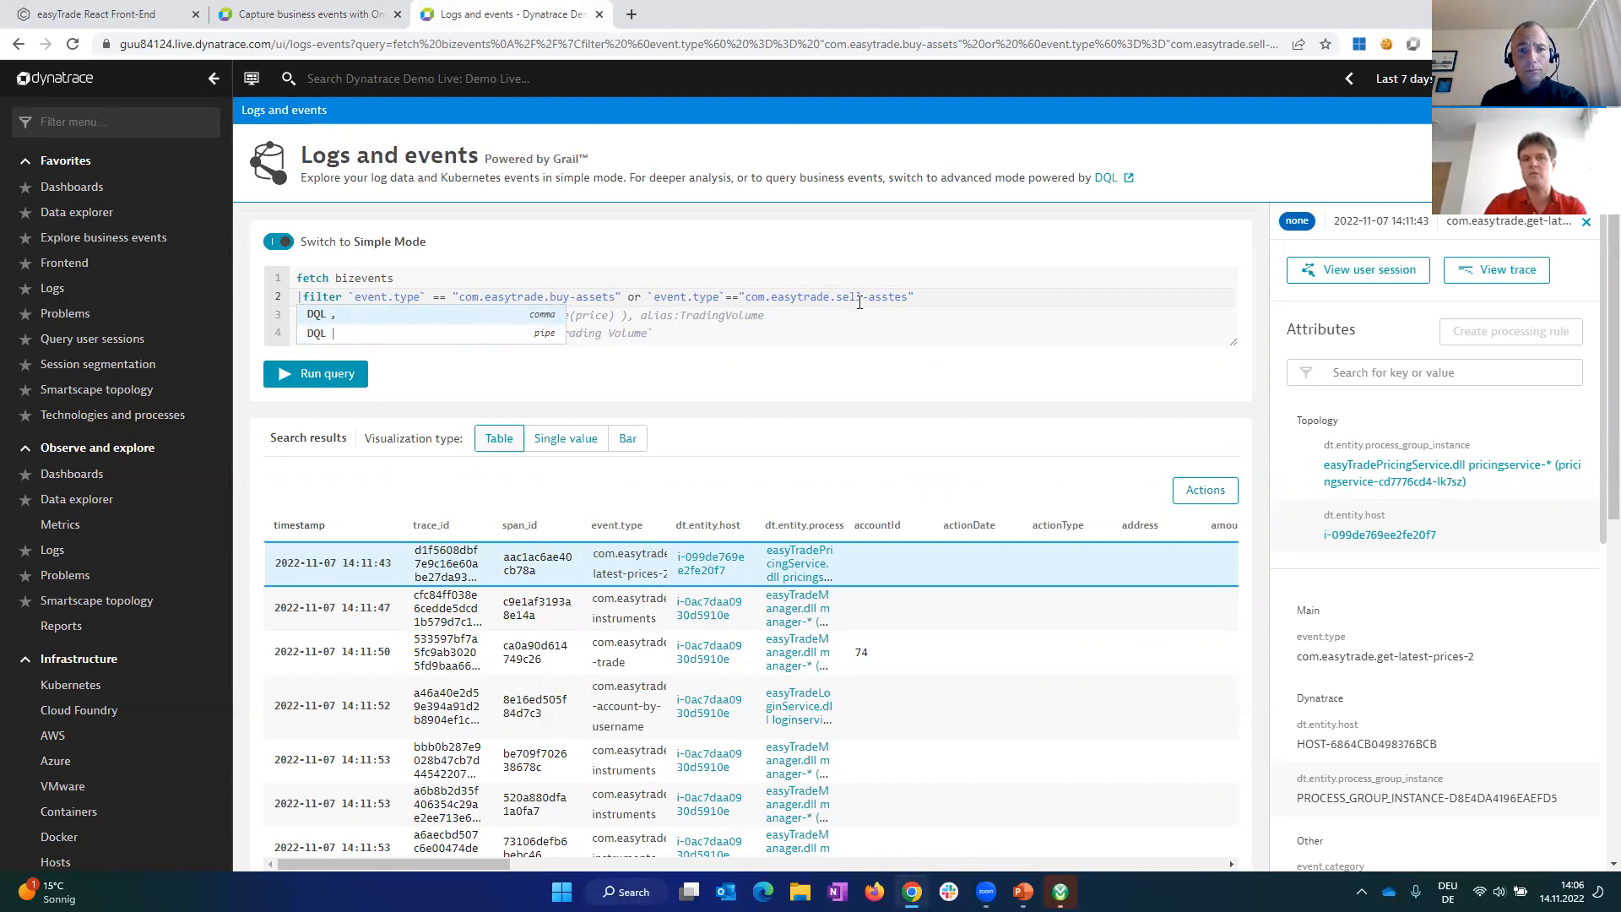
left_click(331, 377)
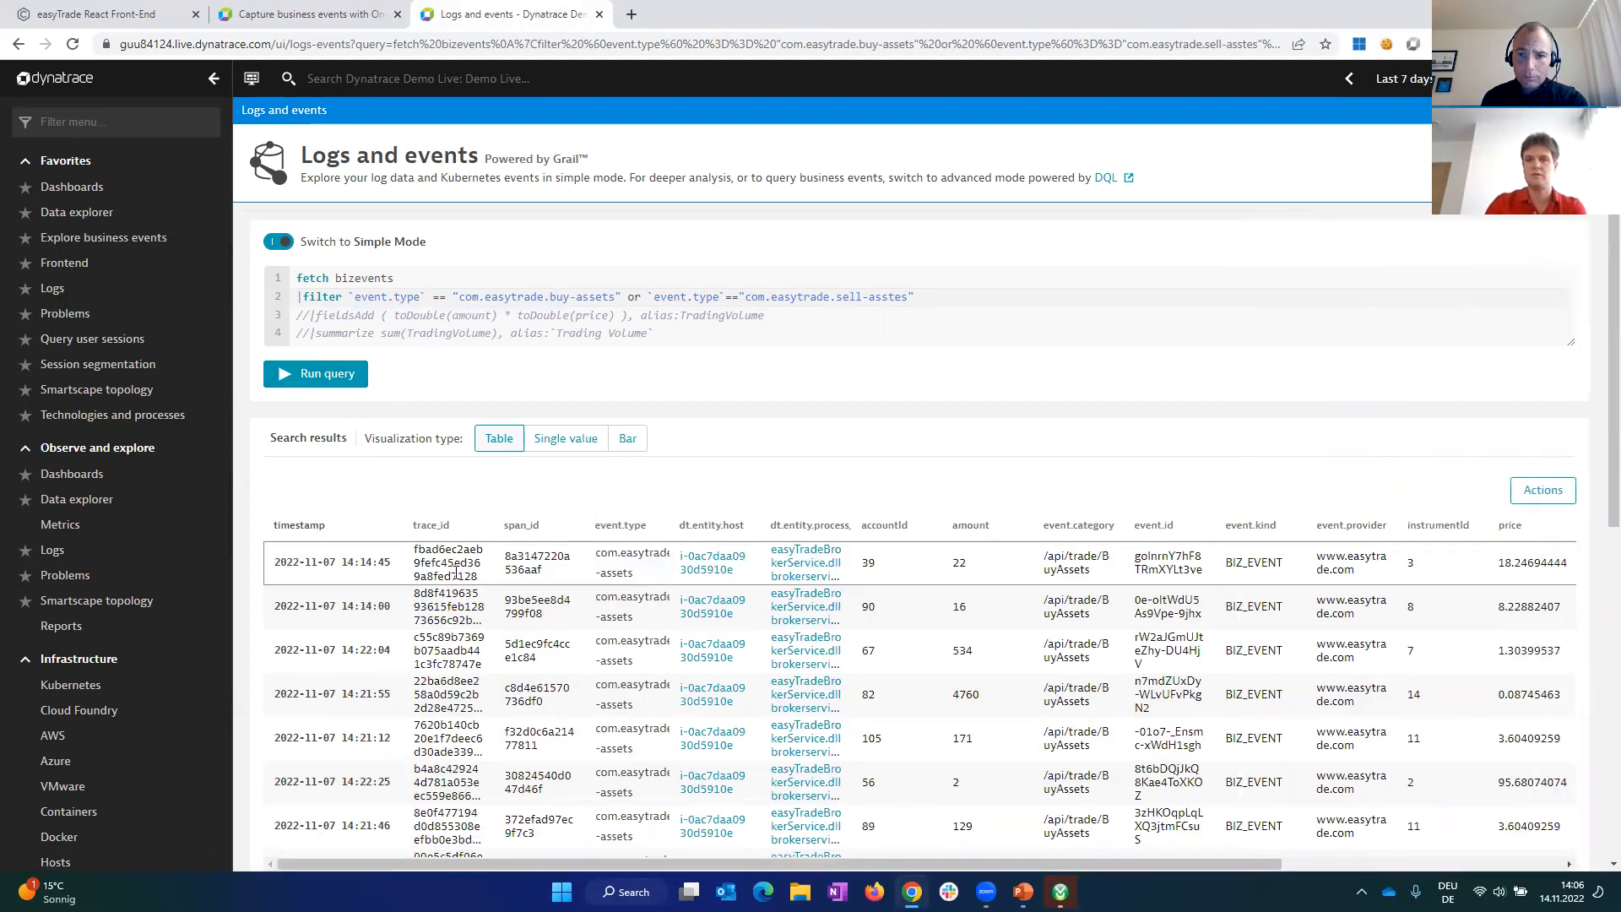
Step: Examine the first buy-assets event's attributes, including accountId, amount, price, rqbody, rsbody and the trace identifiers
left_click(456, 573)
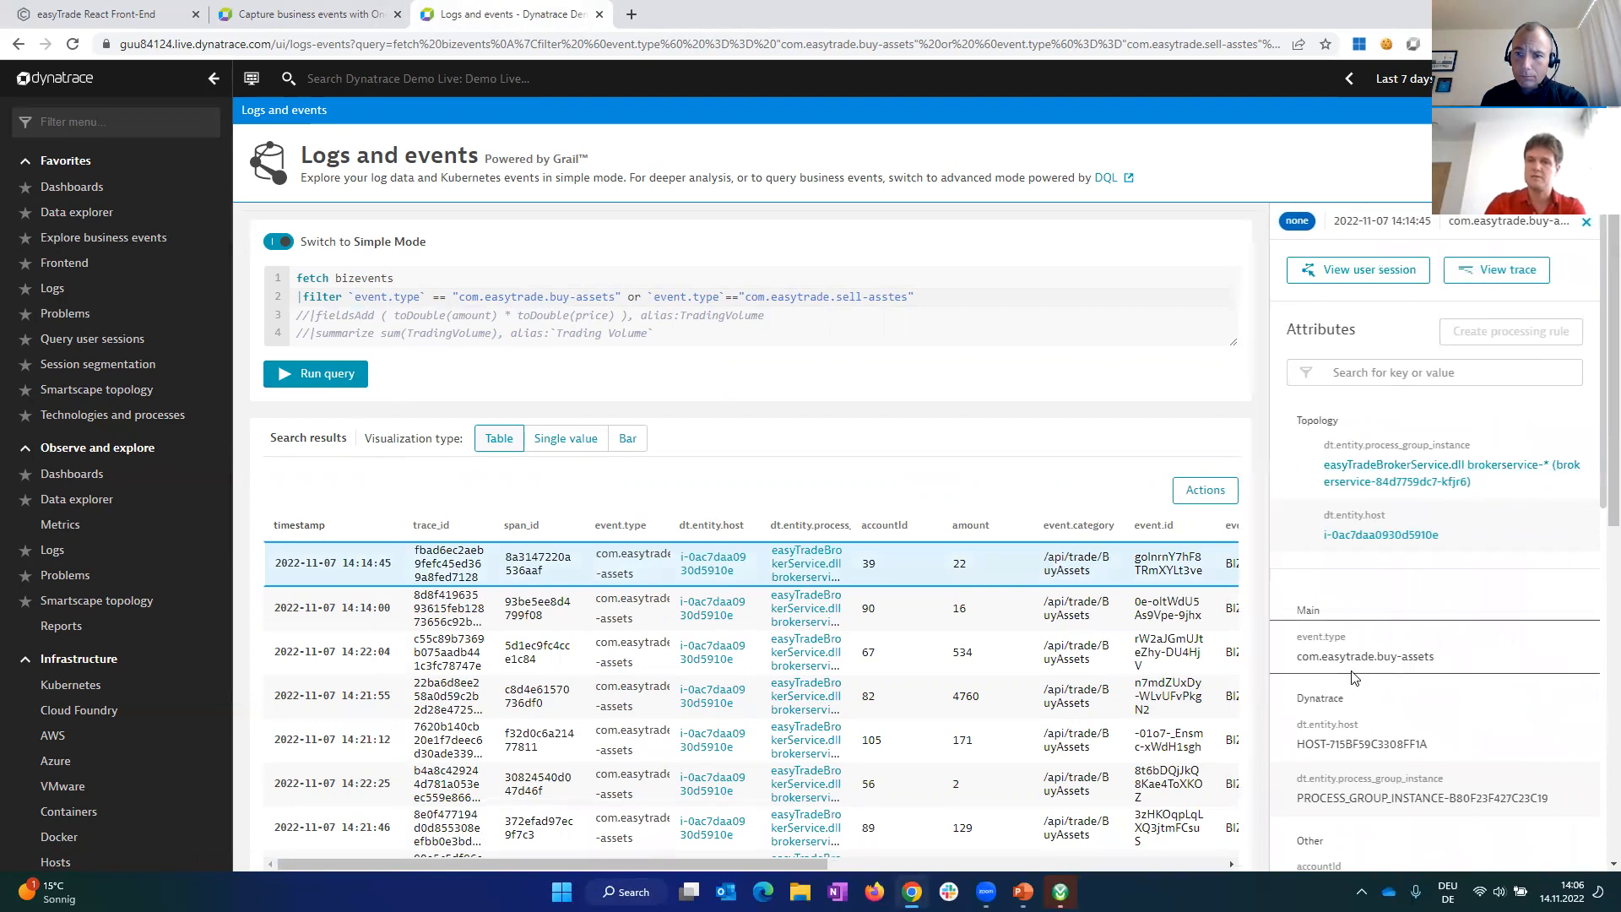
scroll(1402, 743, "down", 4)
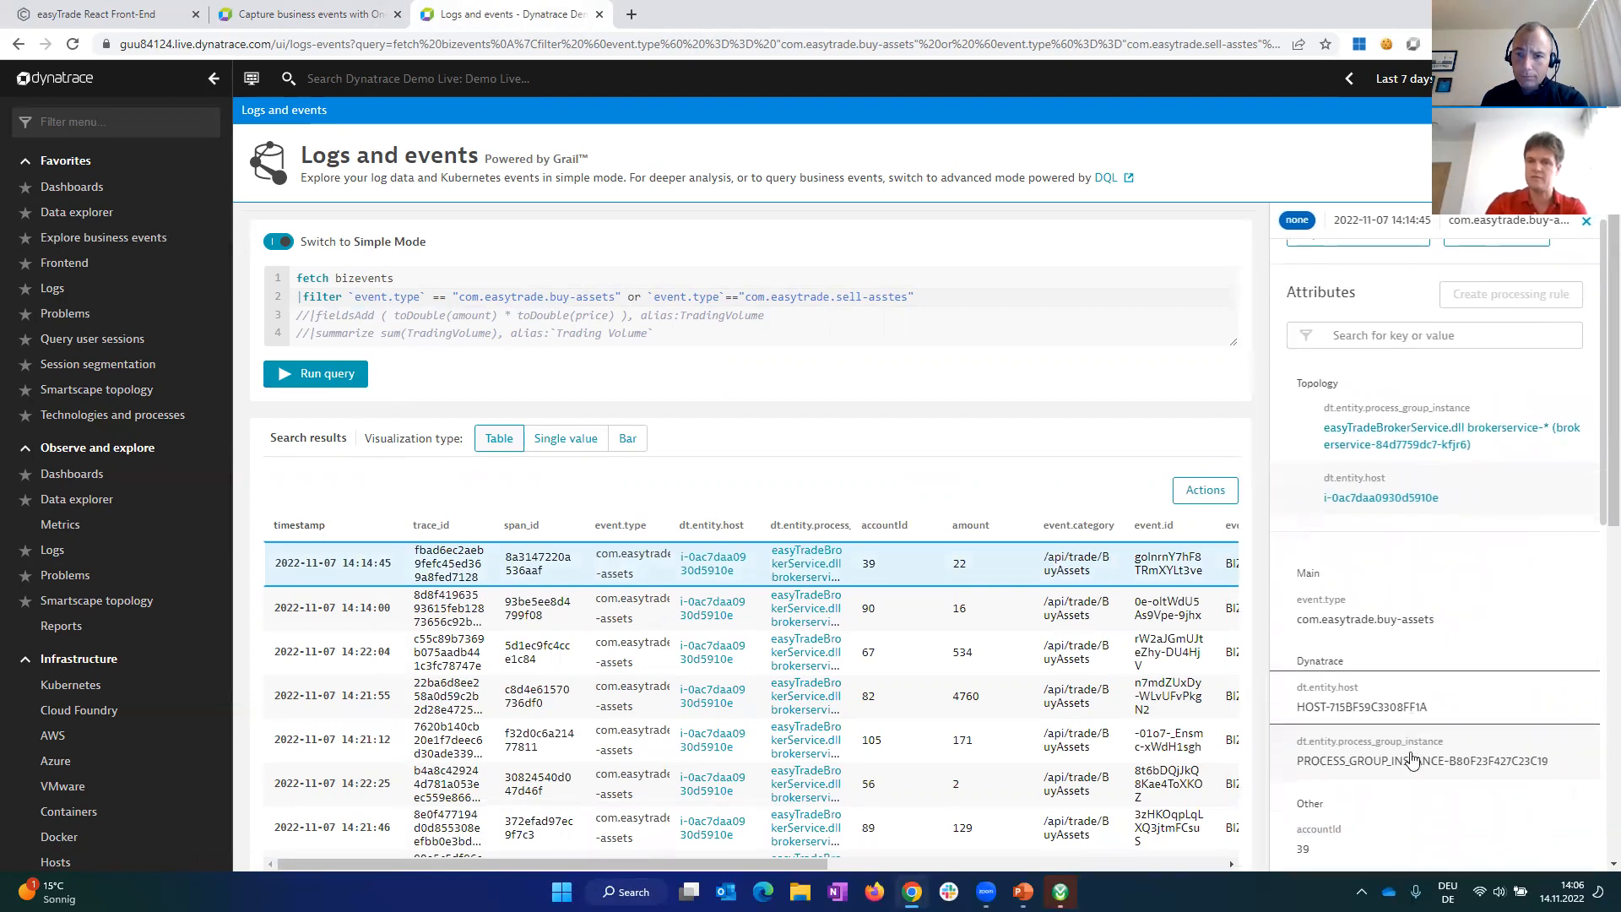
scroll(1369, 560, "down", 3)
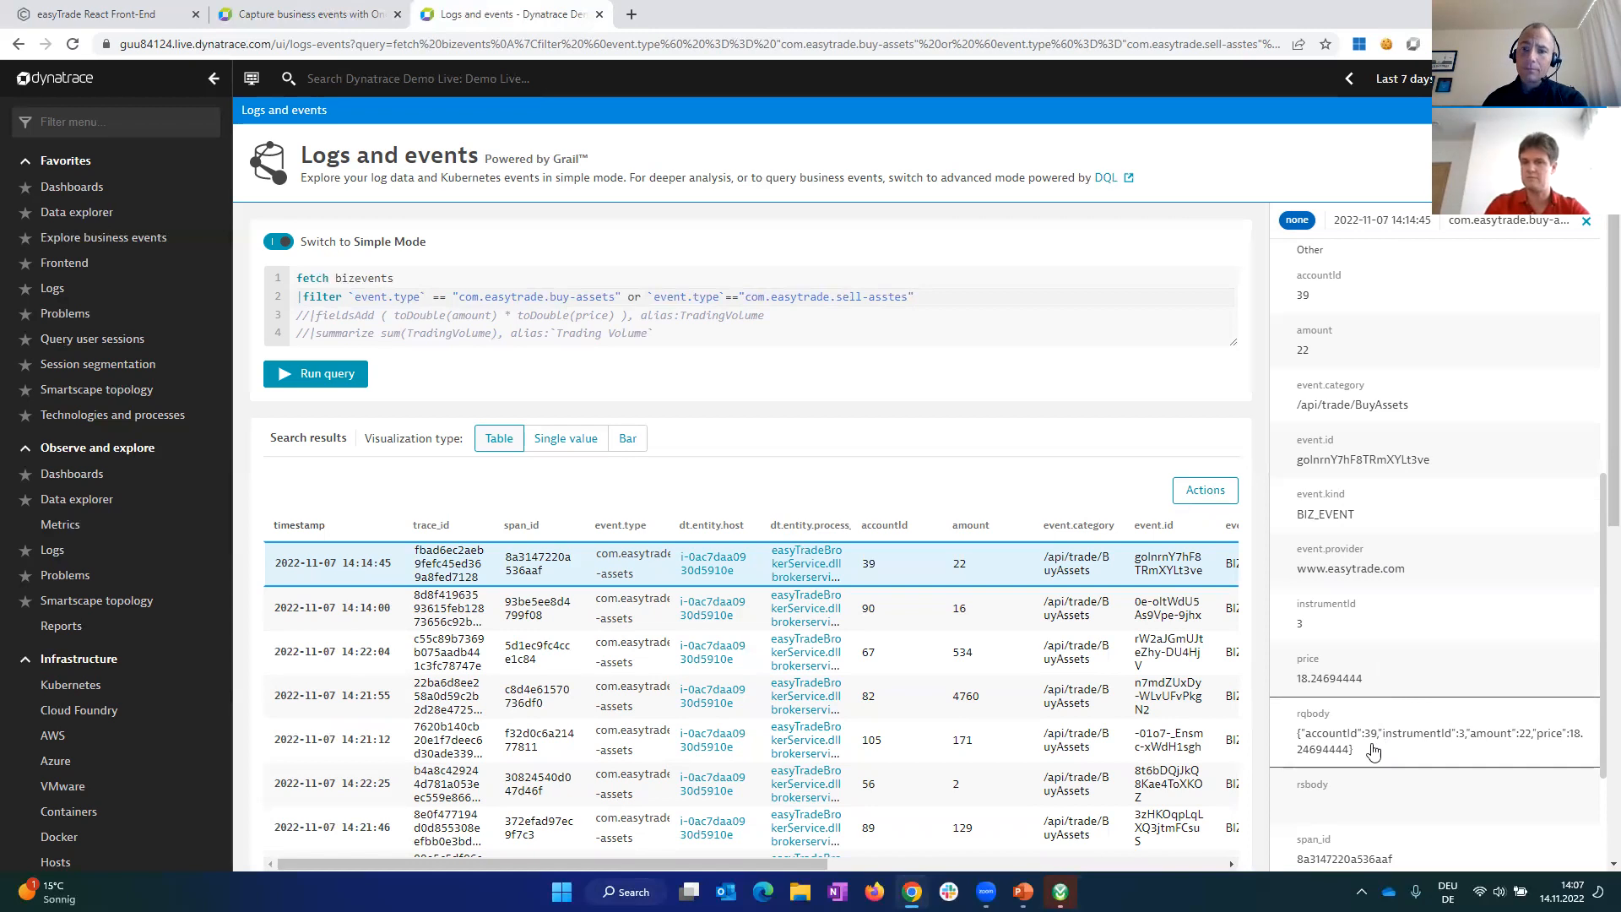
scroll(1433, 743, "down", 3)
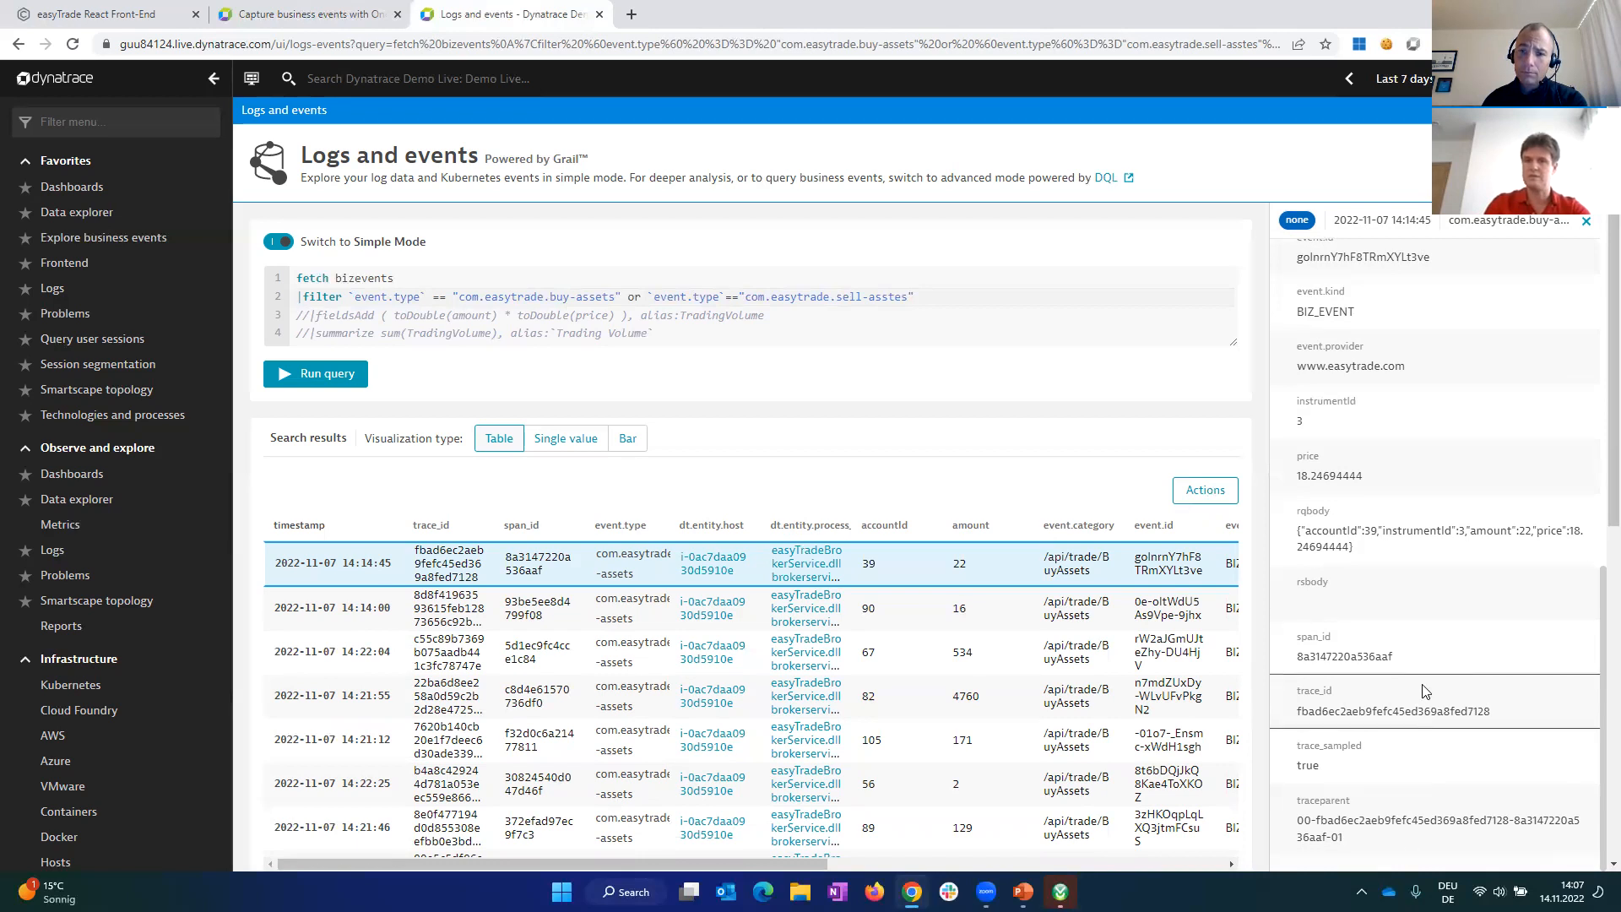
scroll(1401, 698, "up", 1)
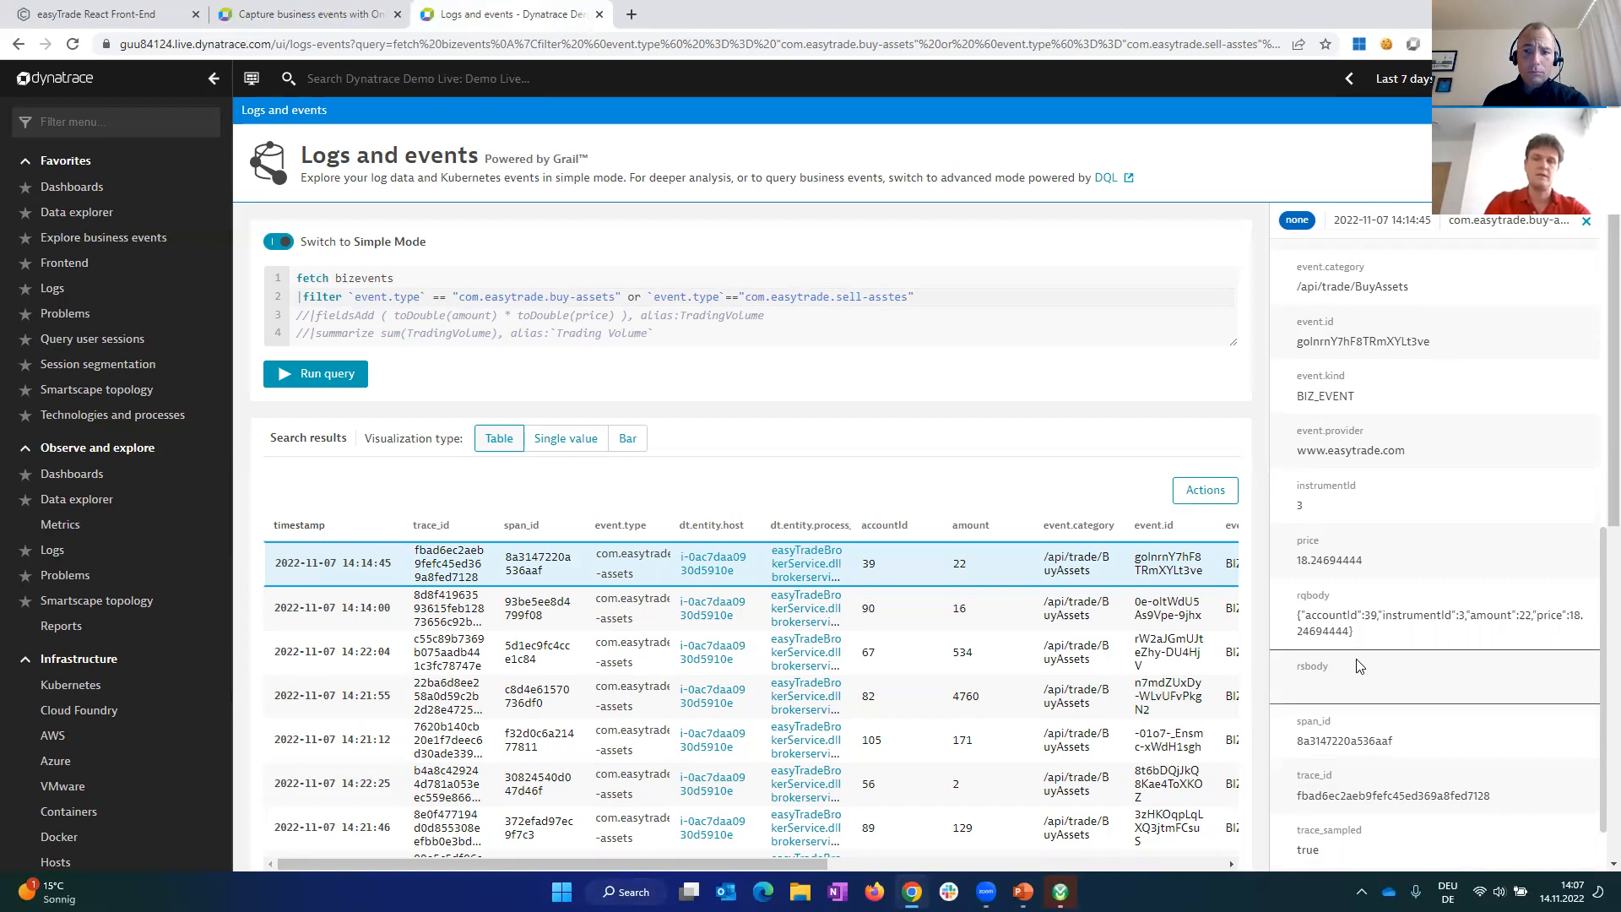
scroll(1358, 669, "up", 3)
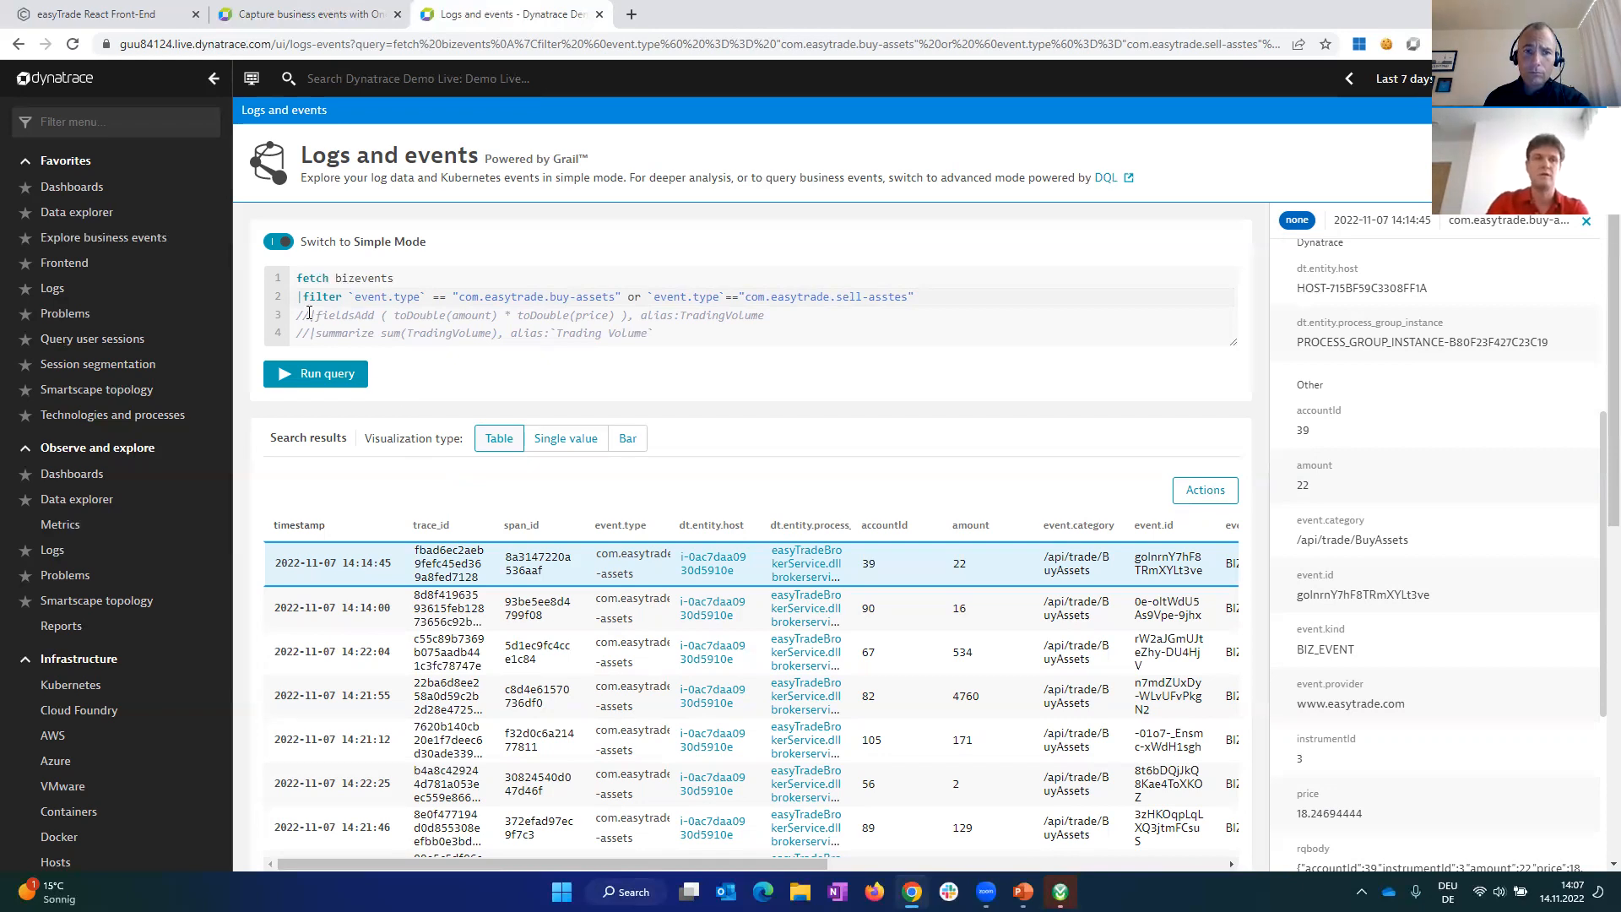
Step: Uncomment the query's fieldsAdd line computing TradingVolume as amount times price, run the query and show the TradingVolume column in the results
key("BackSpace")
key("BackSpace")
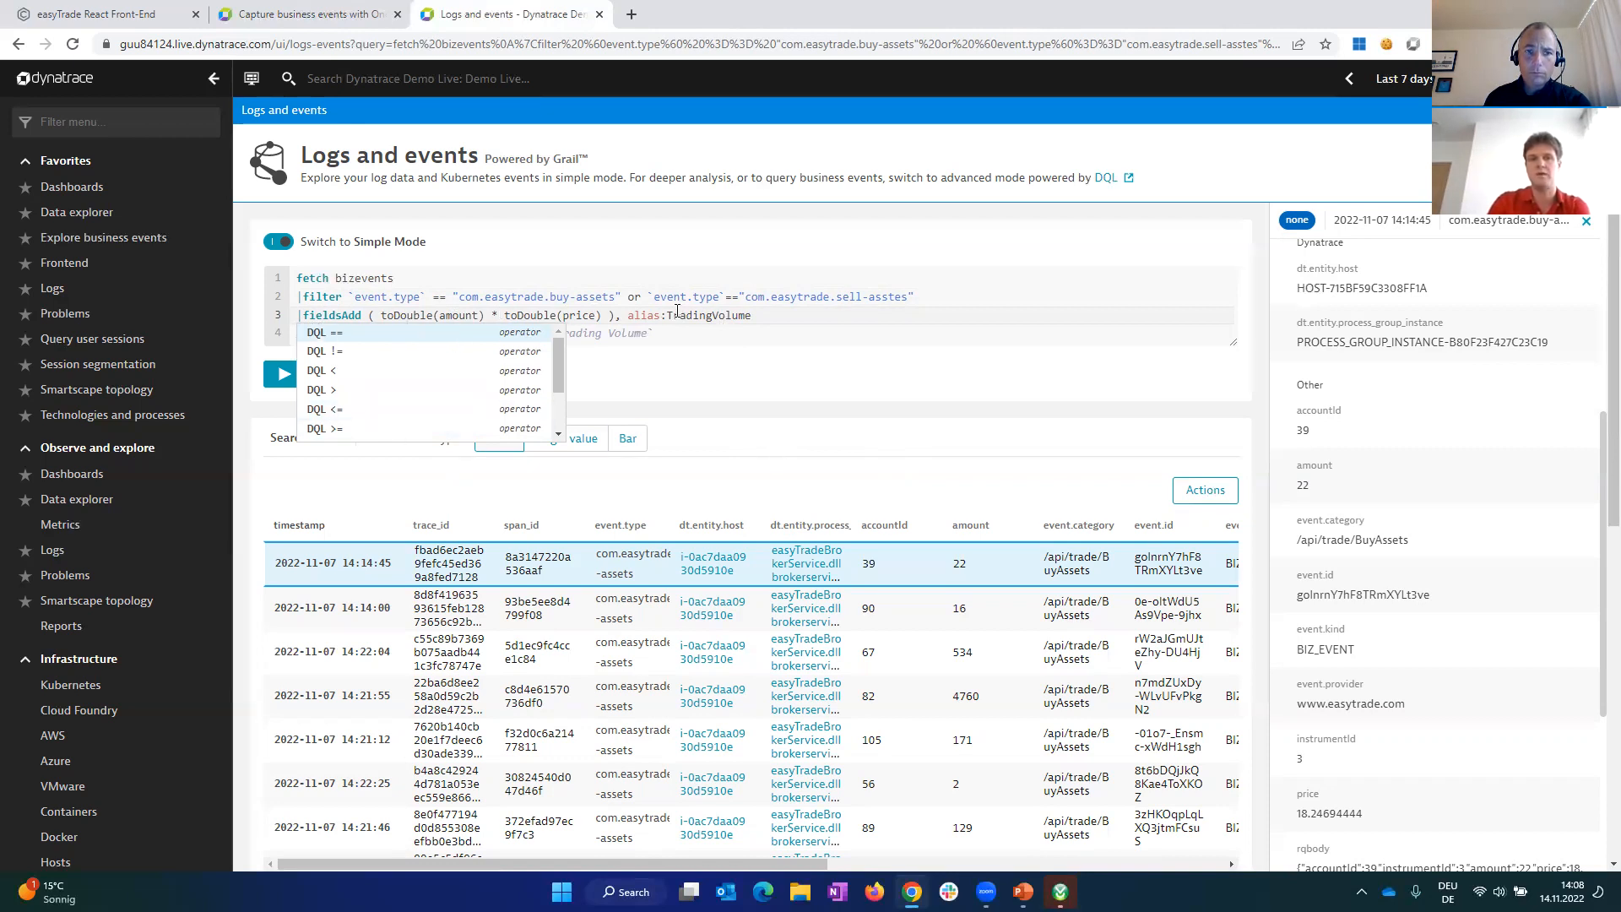
left_click(730, 388)
left_click(322, 377)
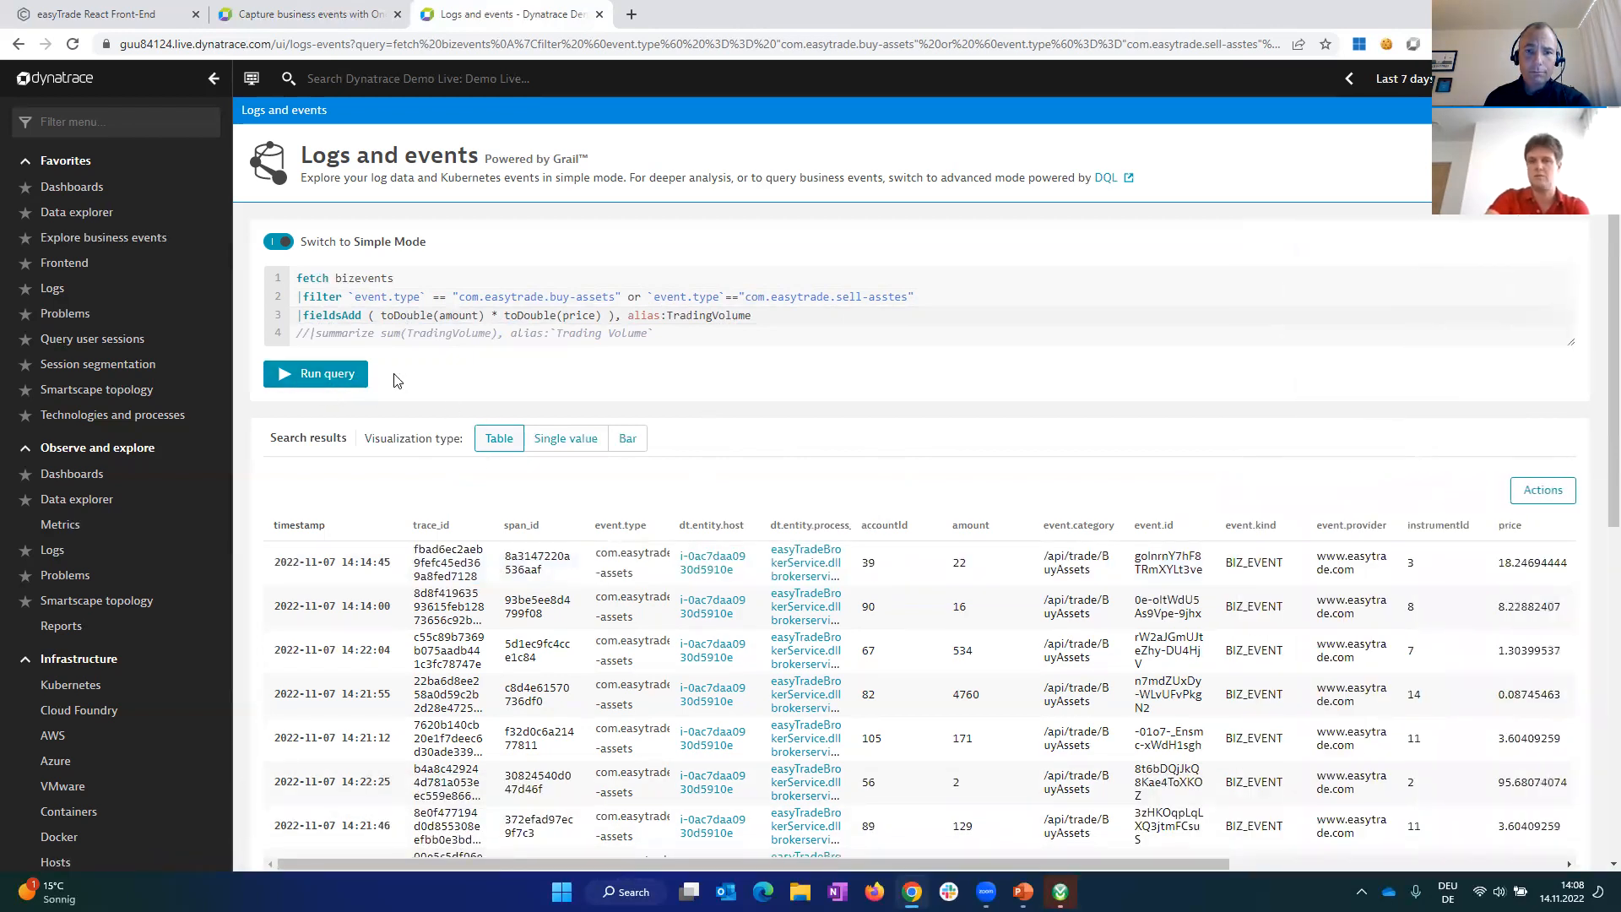
left_click(883, 568)
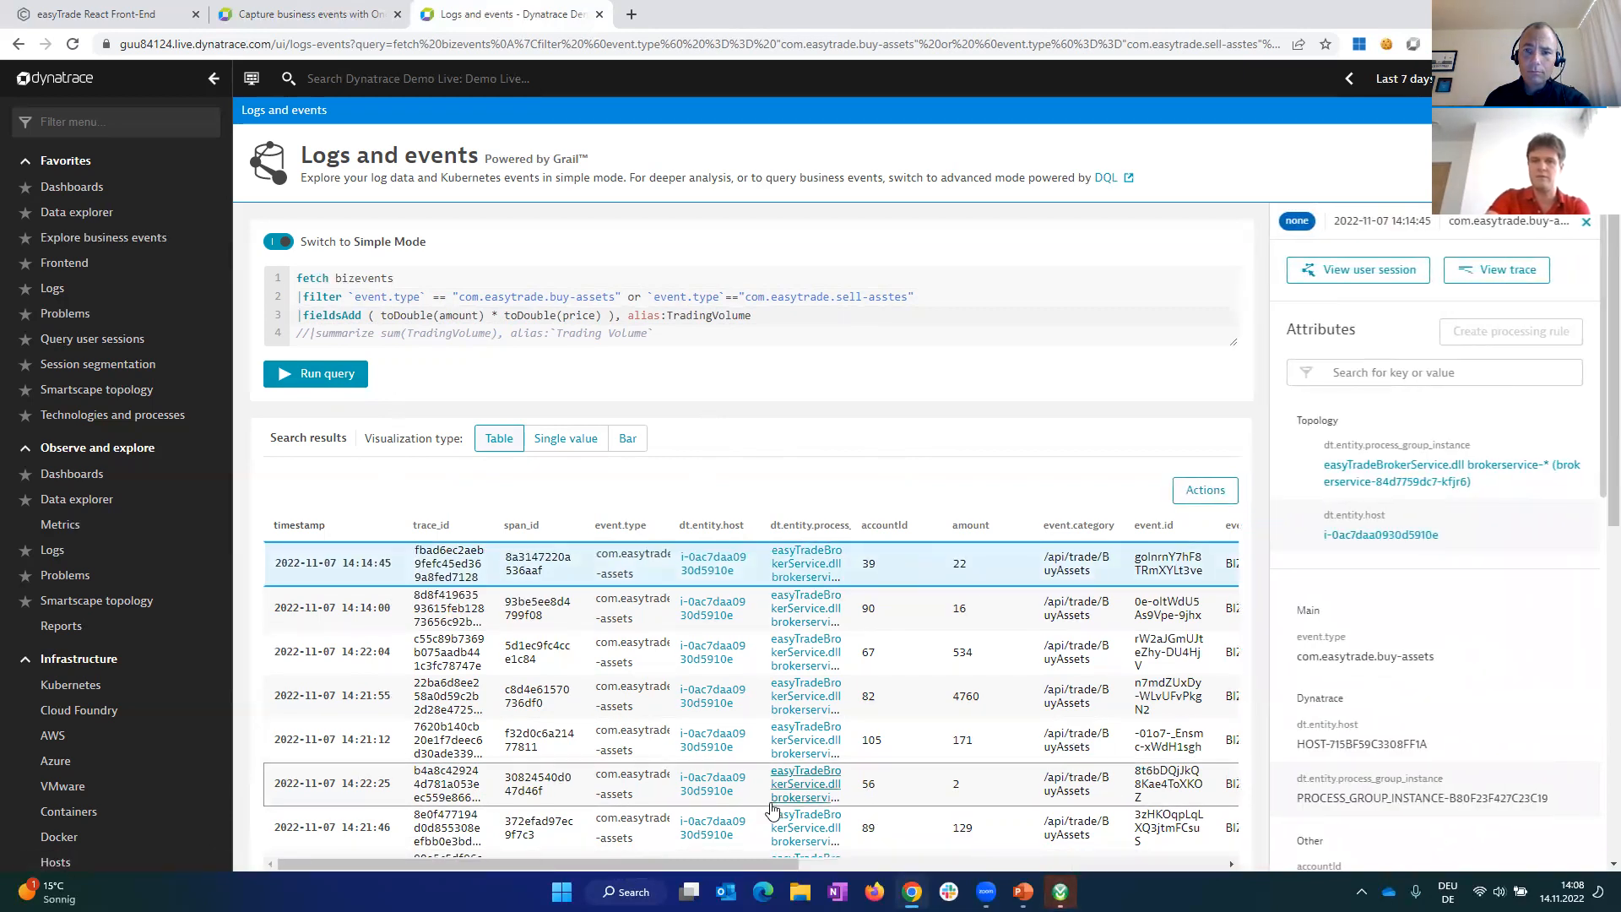
left_click_drag(709, 868, 1290, 873)
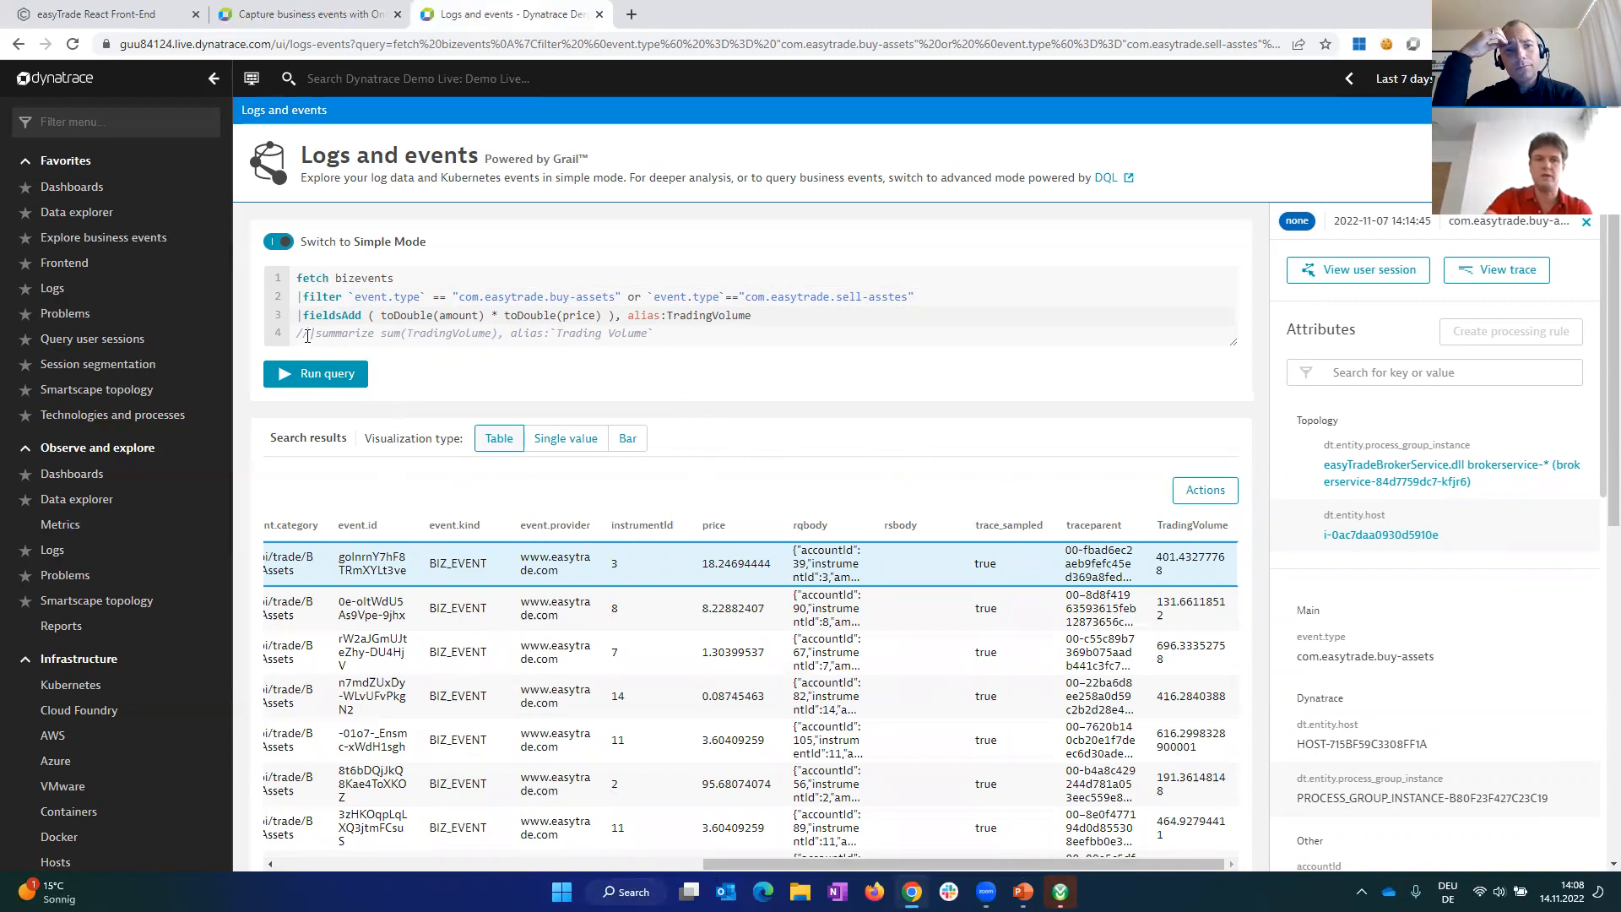
Step: Uncomment the summarize line that sums TradingVolume under the alias Trading Volume, keep it on its own line, and run the query
key("BackSpace")
key("BackSpace")
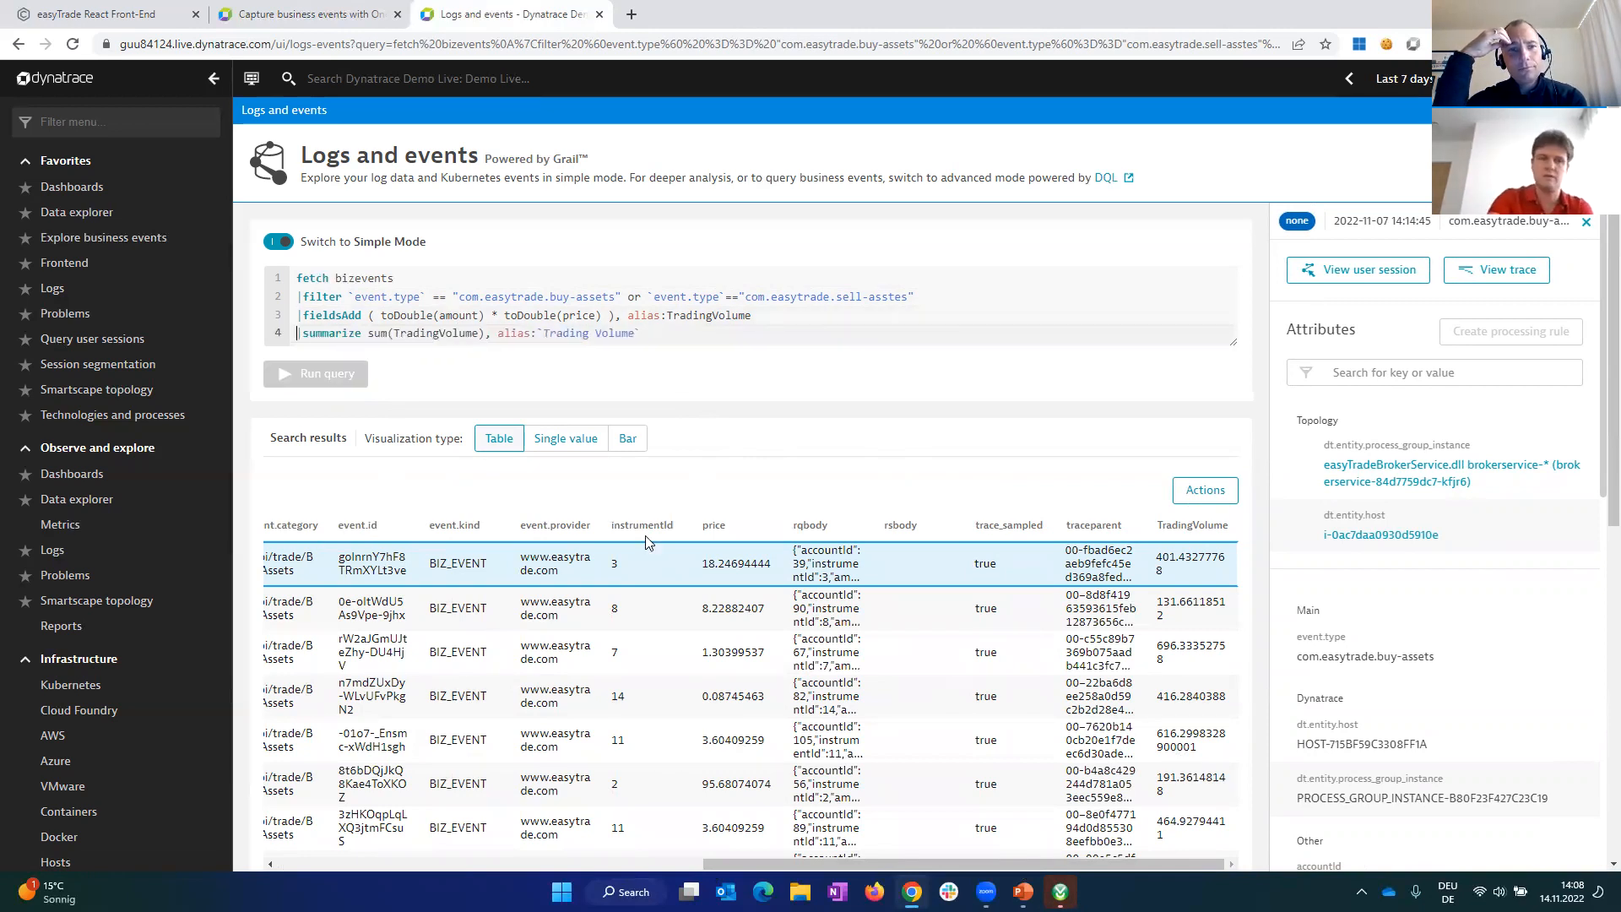
key("BackSpace")
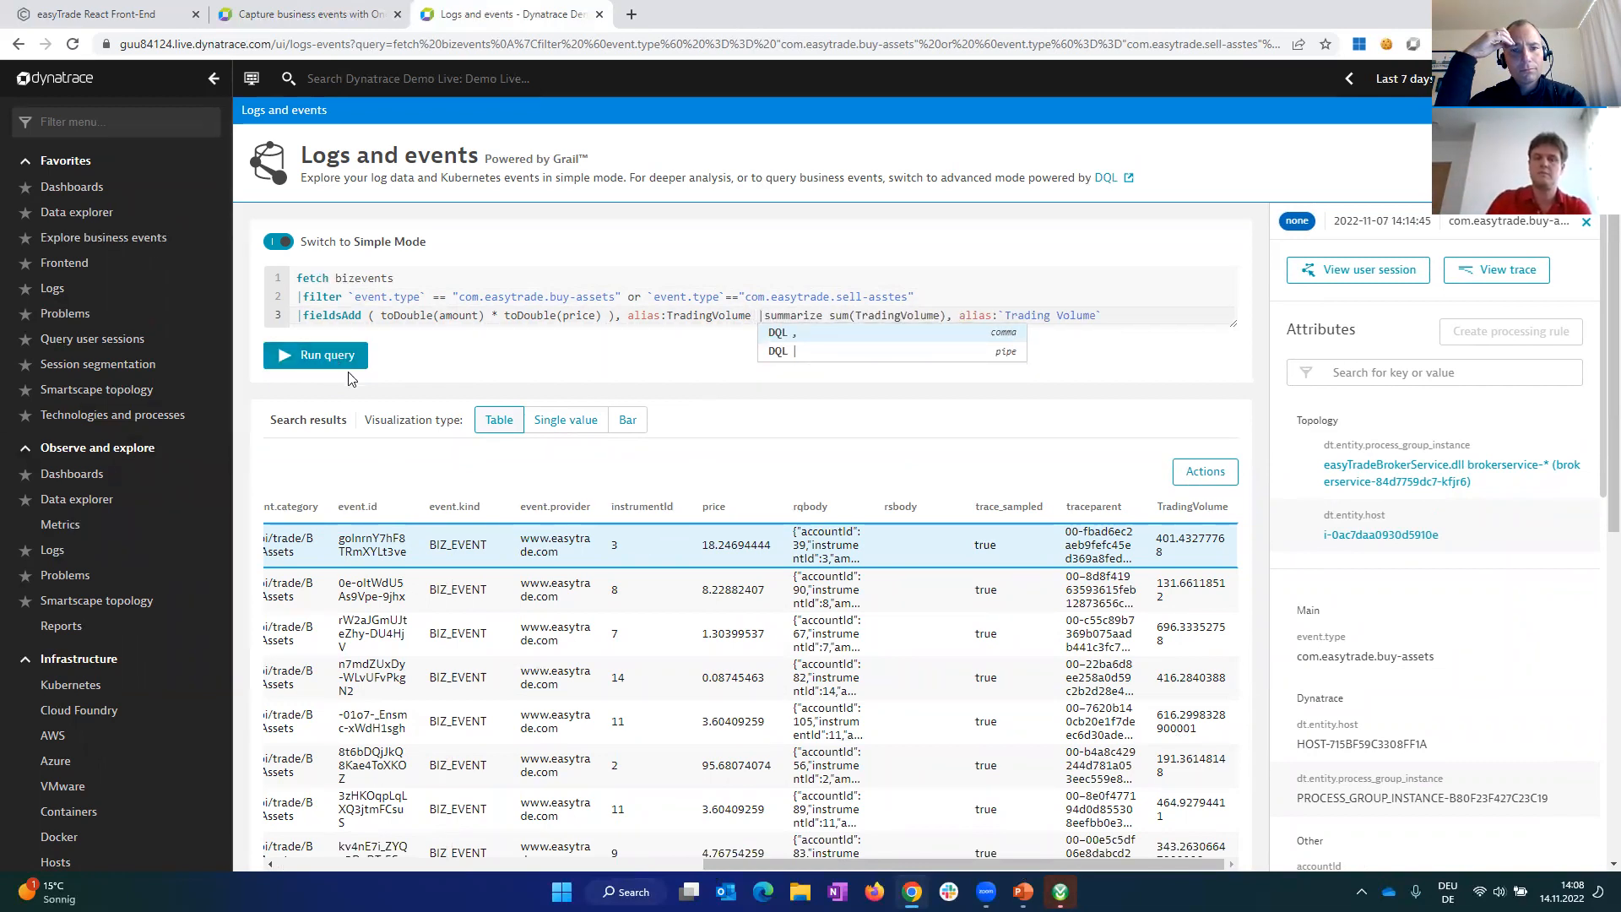
type(",")
key("BackSpace")
key("BackSpace")
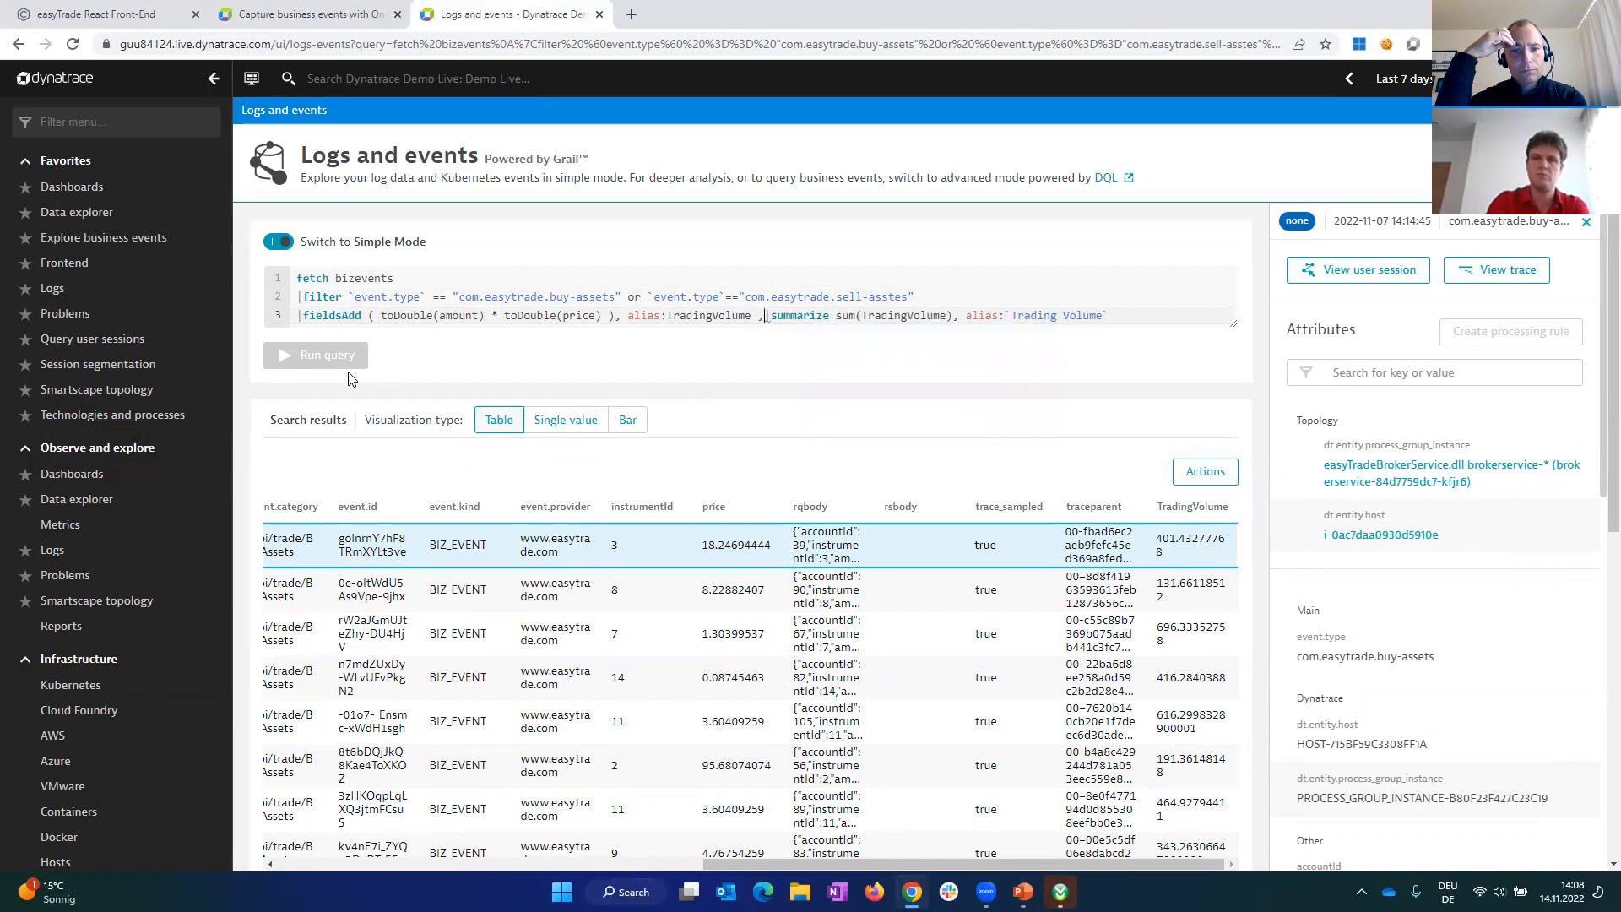
key("Return")
key("BackSpace")
key("BackSpace")
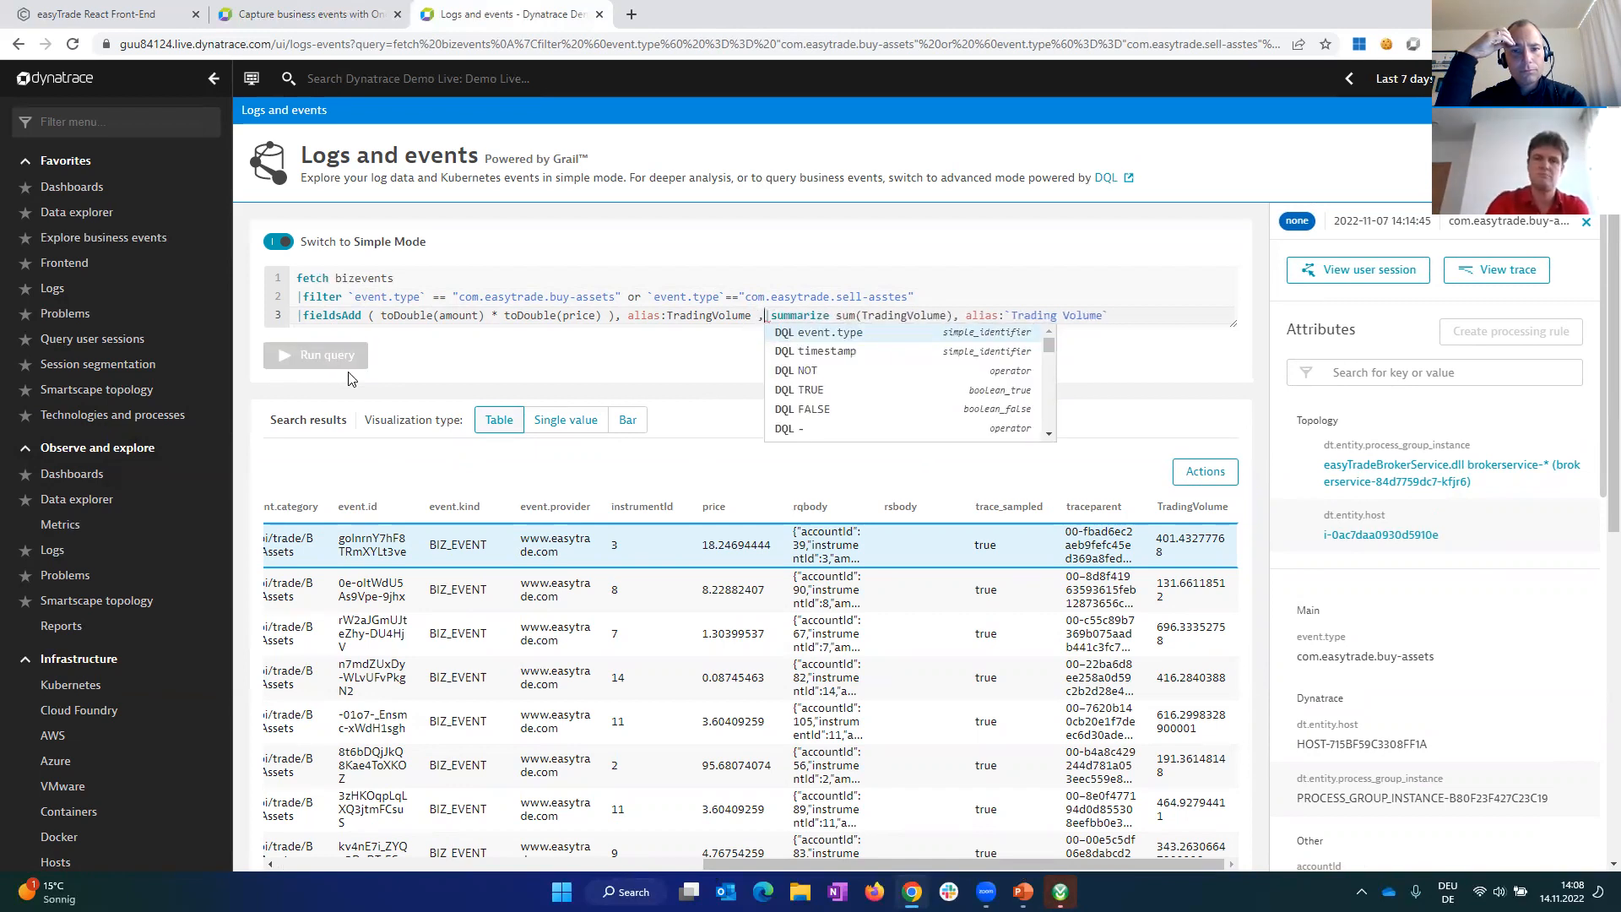
key("Return")
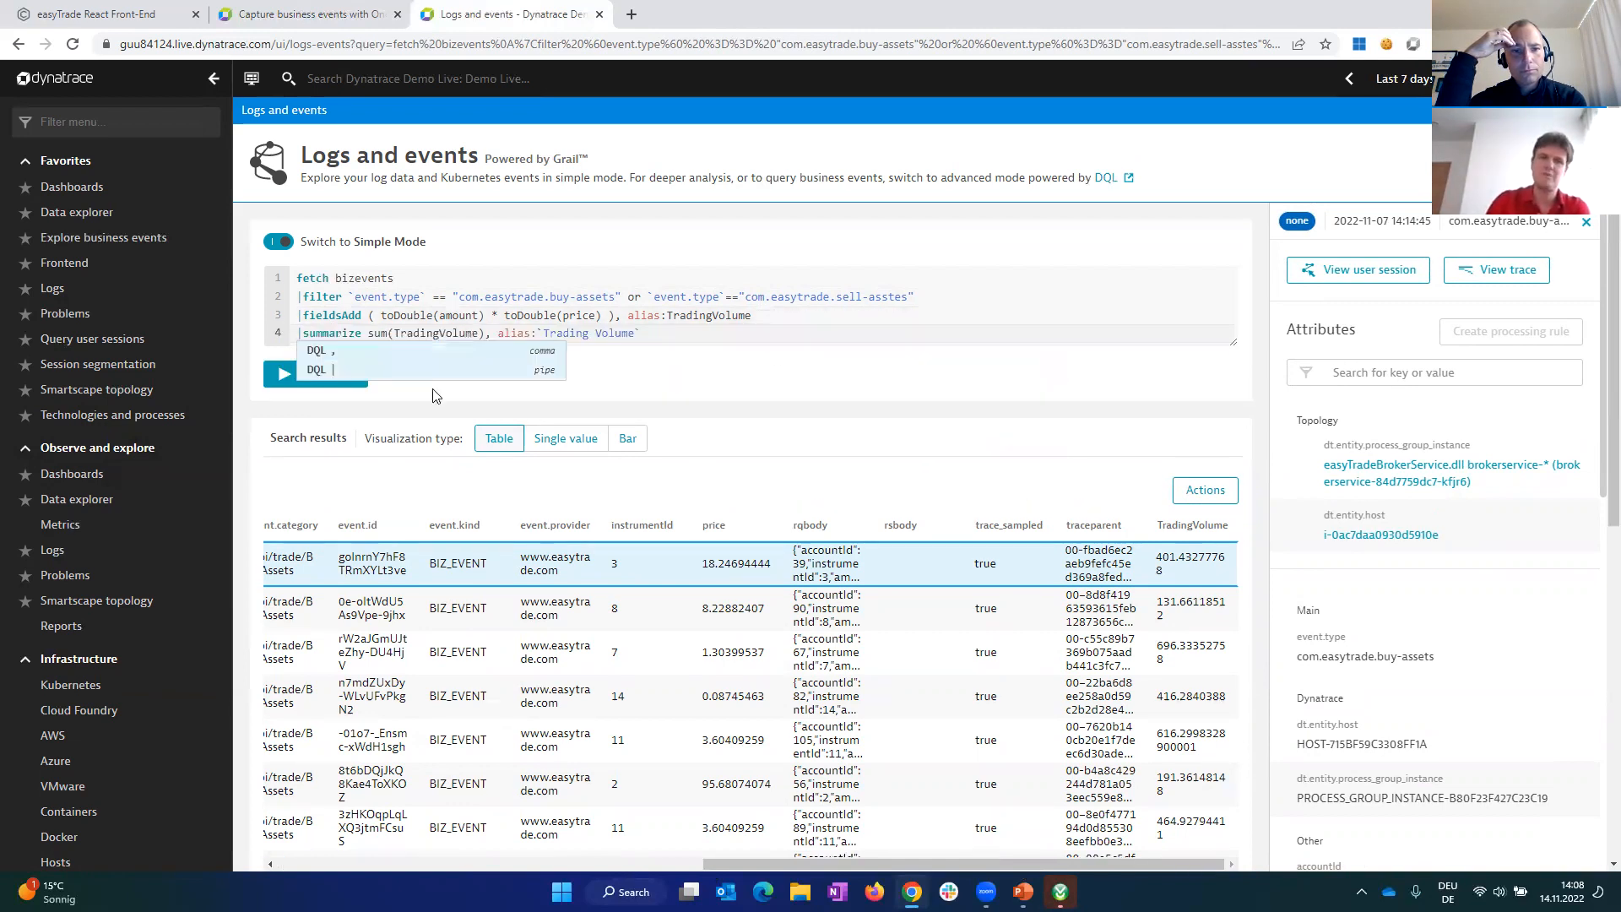
left_click(738, 388)
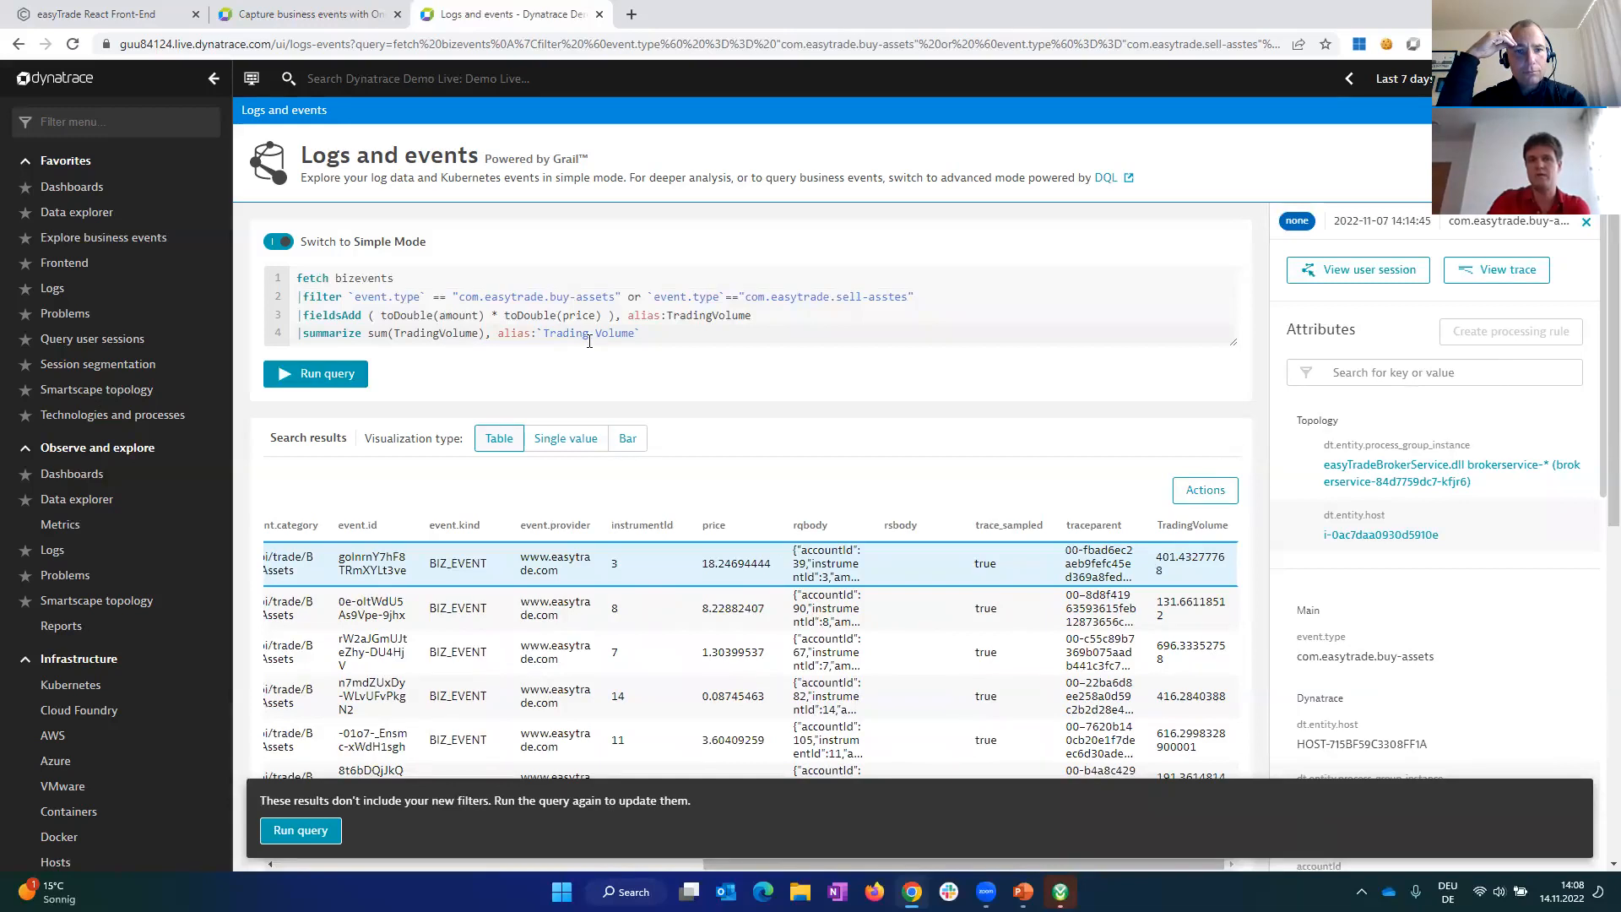
left_click(336, 377)
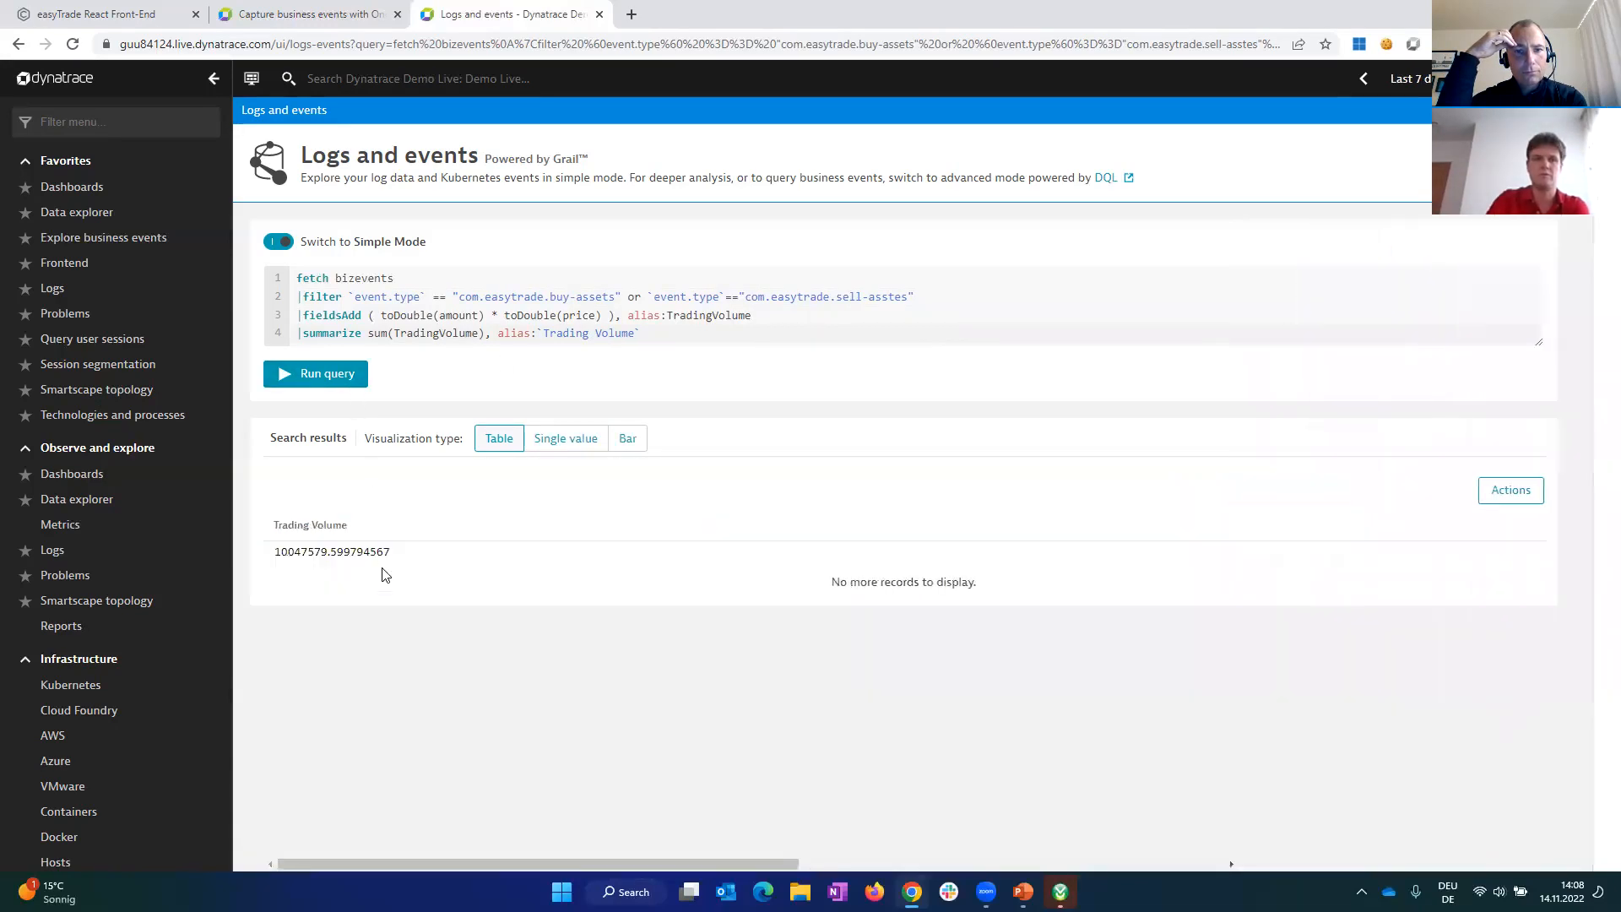
Step: Visualize the Trading Volume total as a single value and pin it to the Performance clinic dashboard
left_click(563, 439)
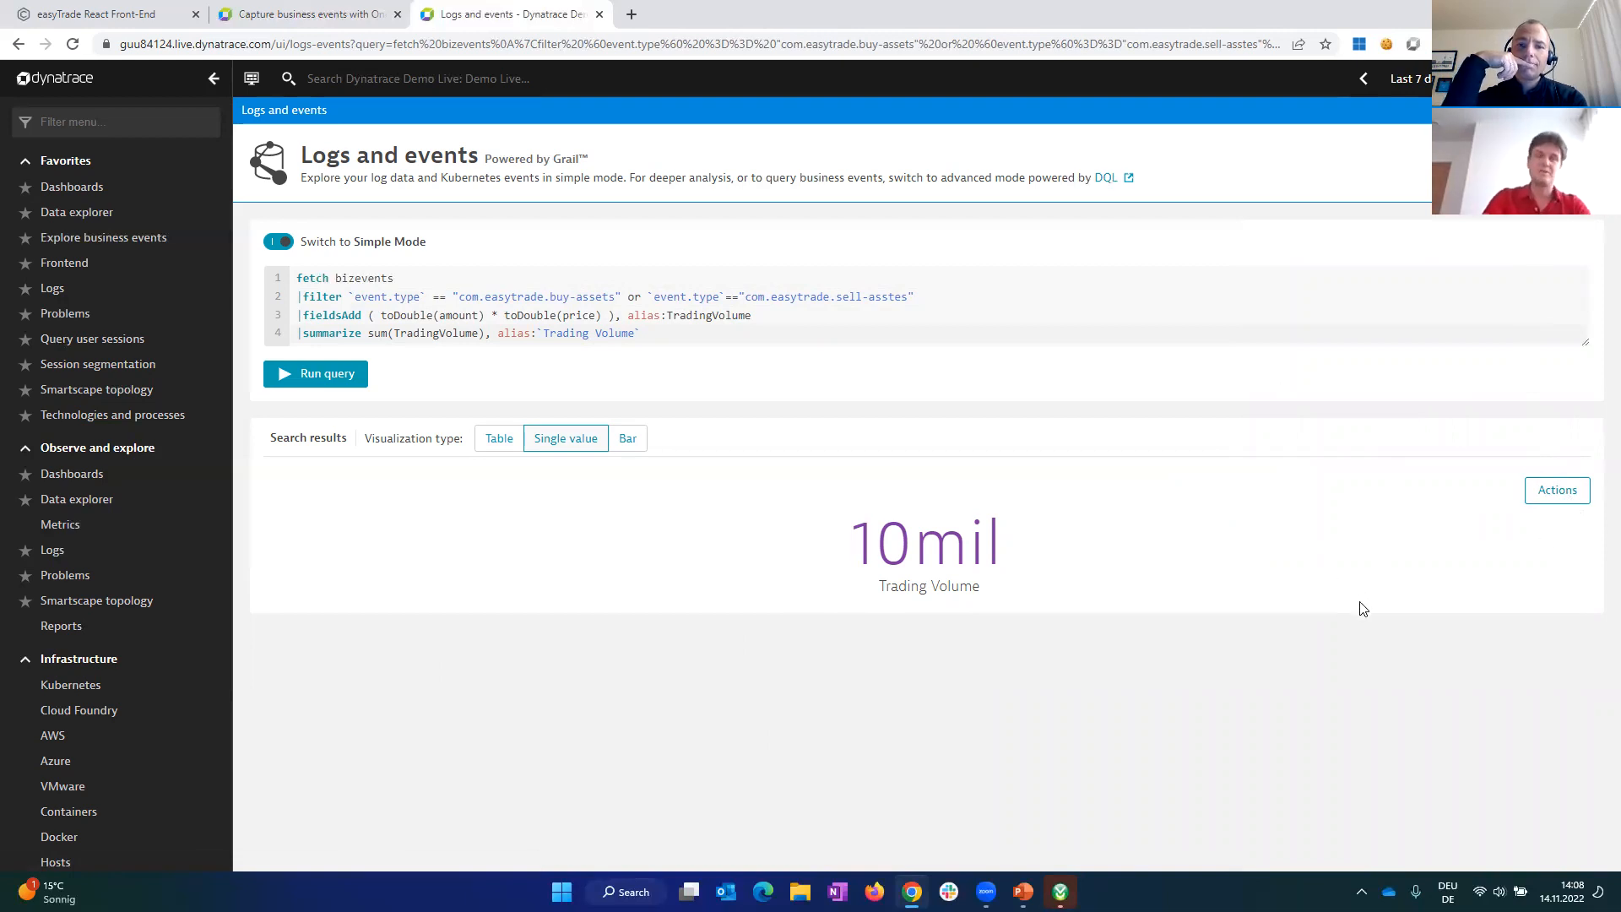
left_click(1559, 499)
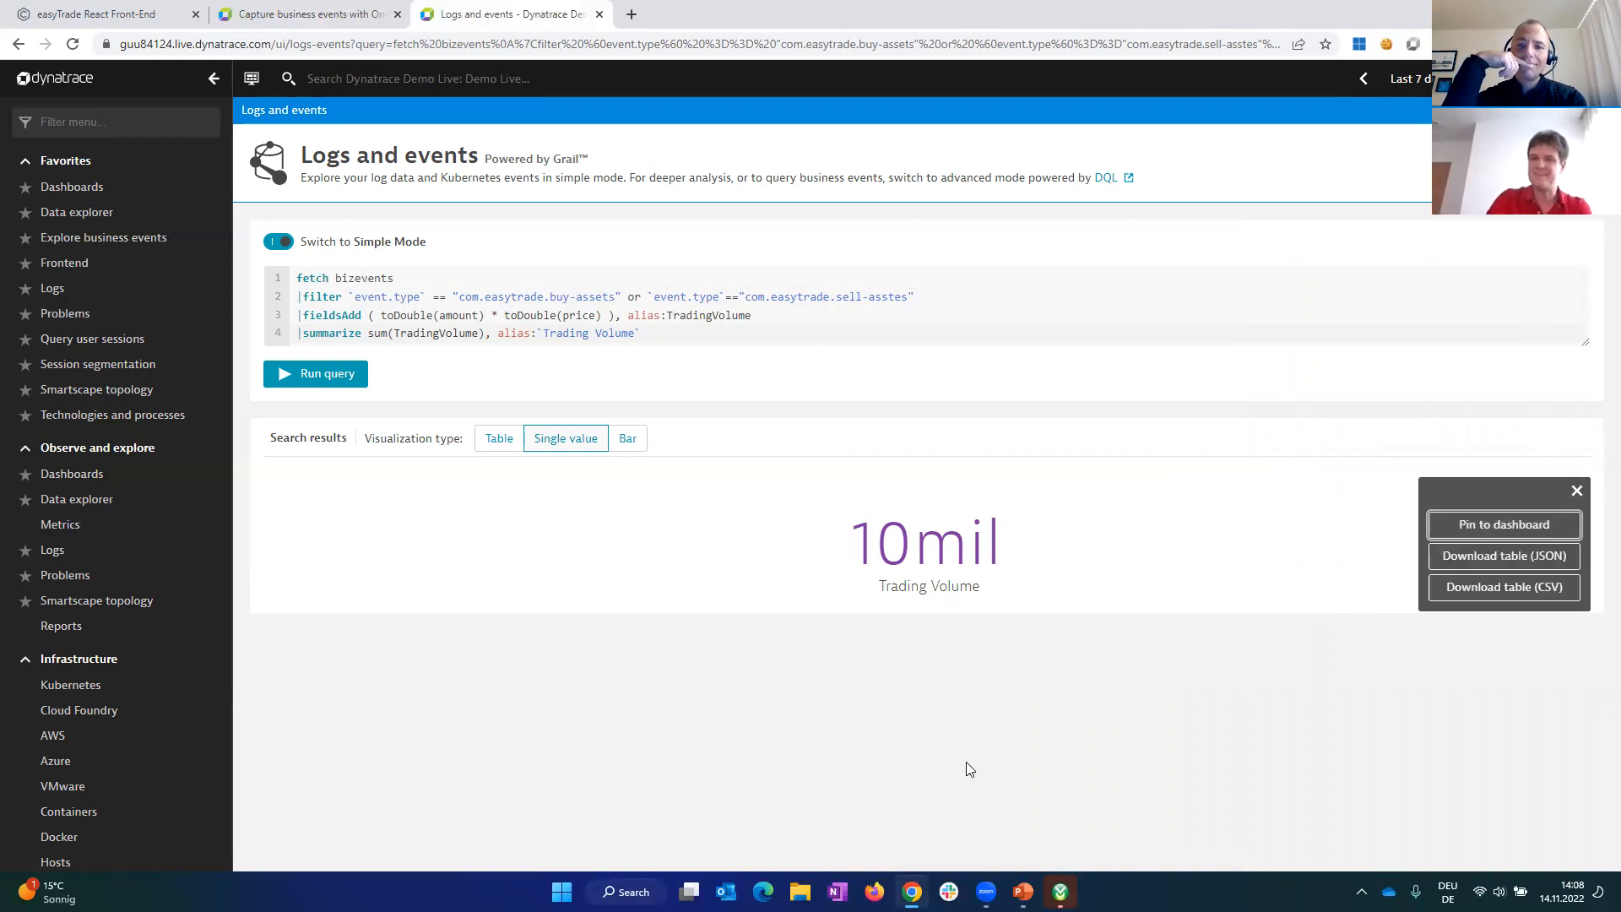
left_click(1453, 527)
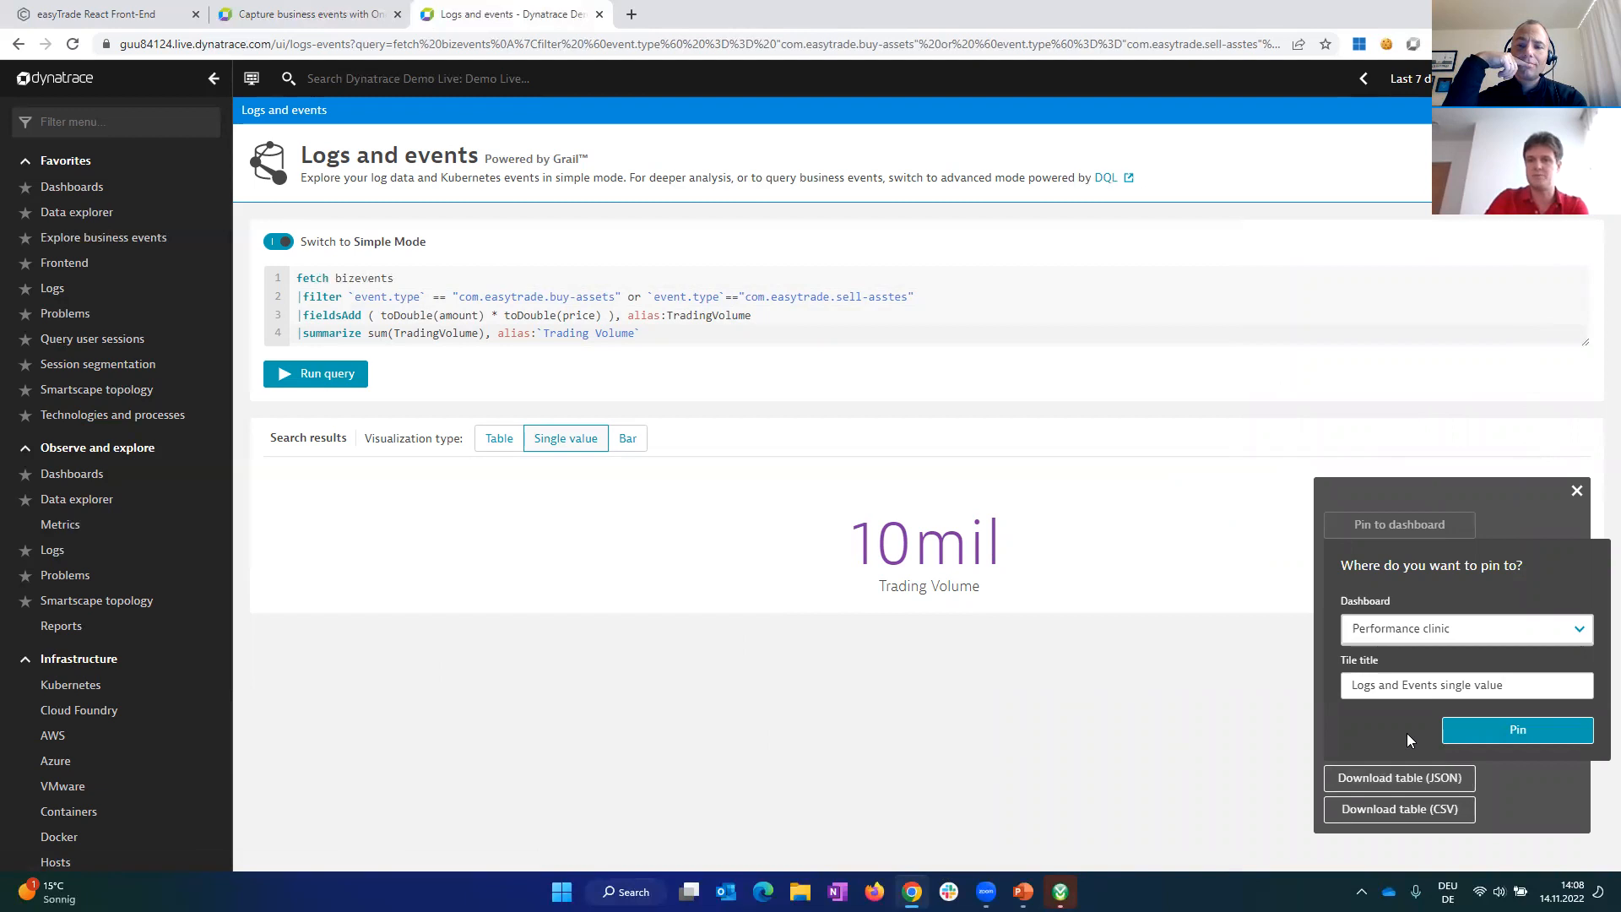
left_click(1536, 733)
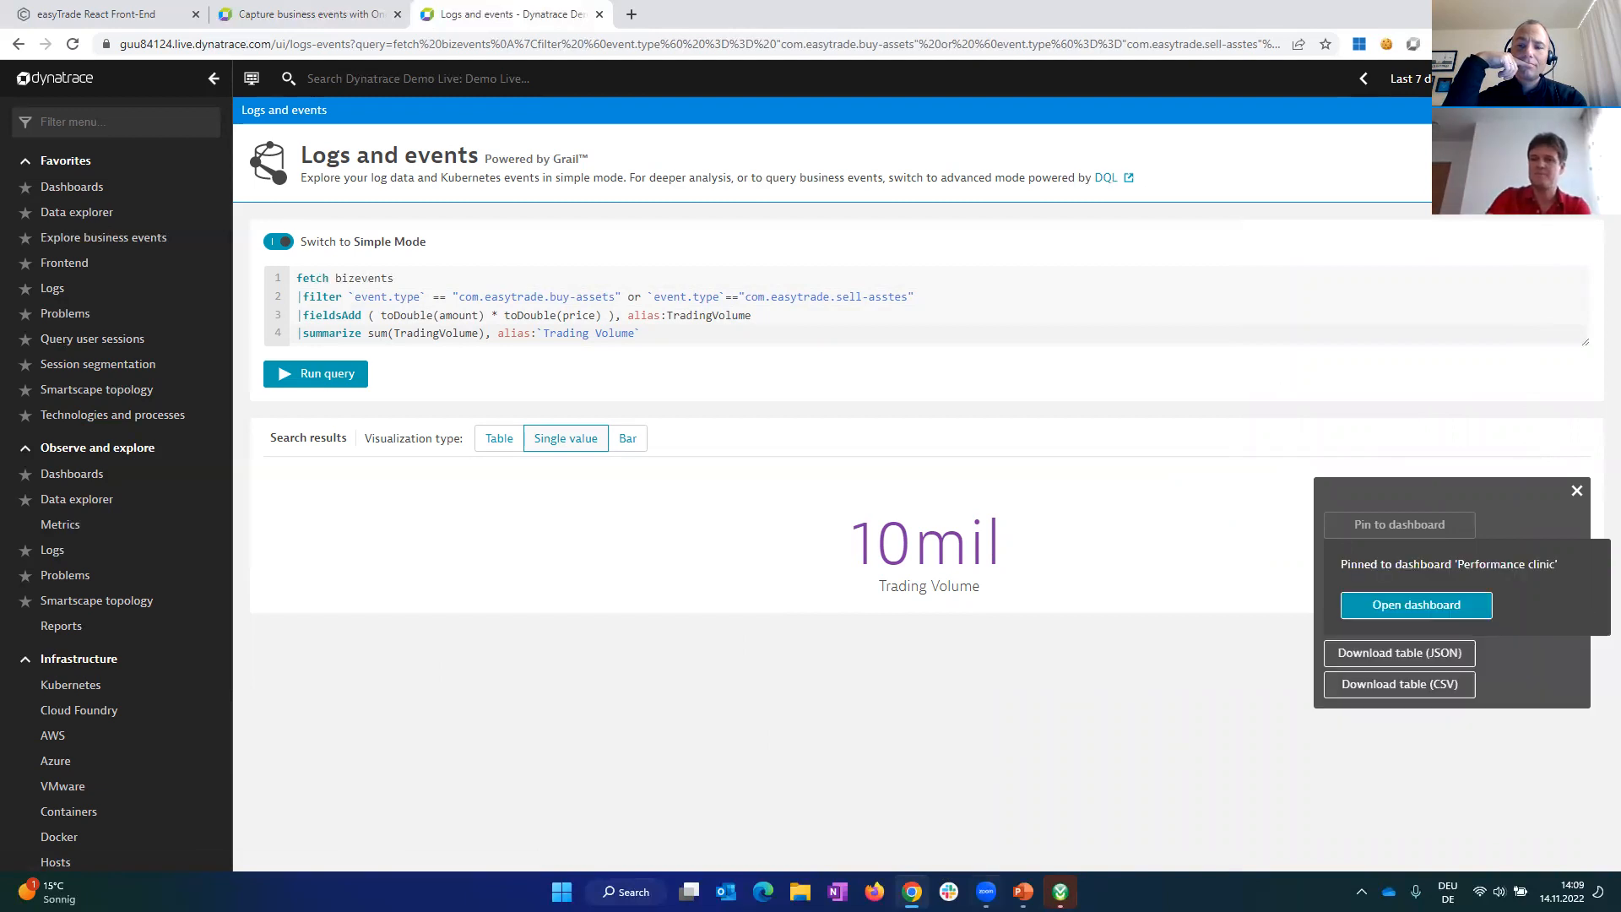
left_click(1109, 692)
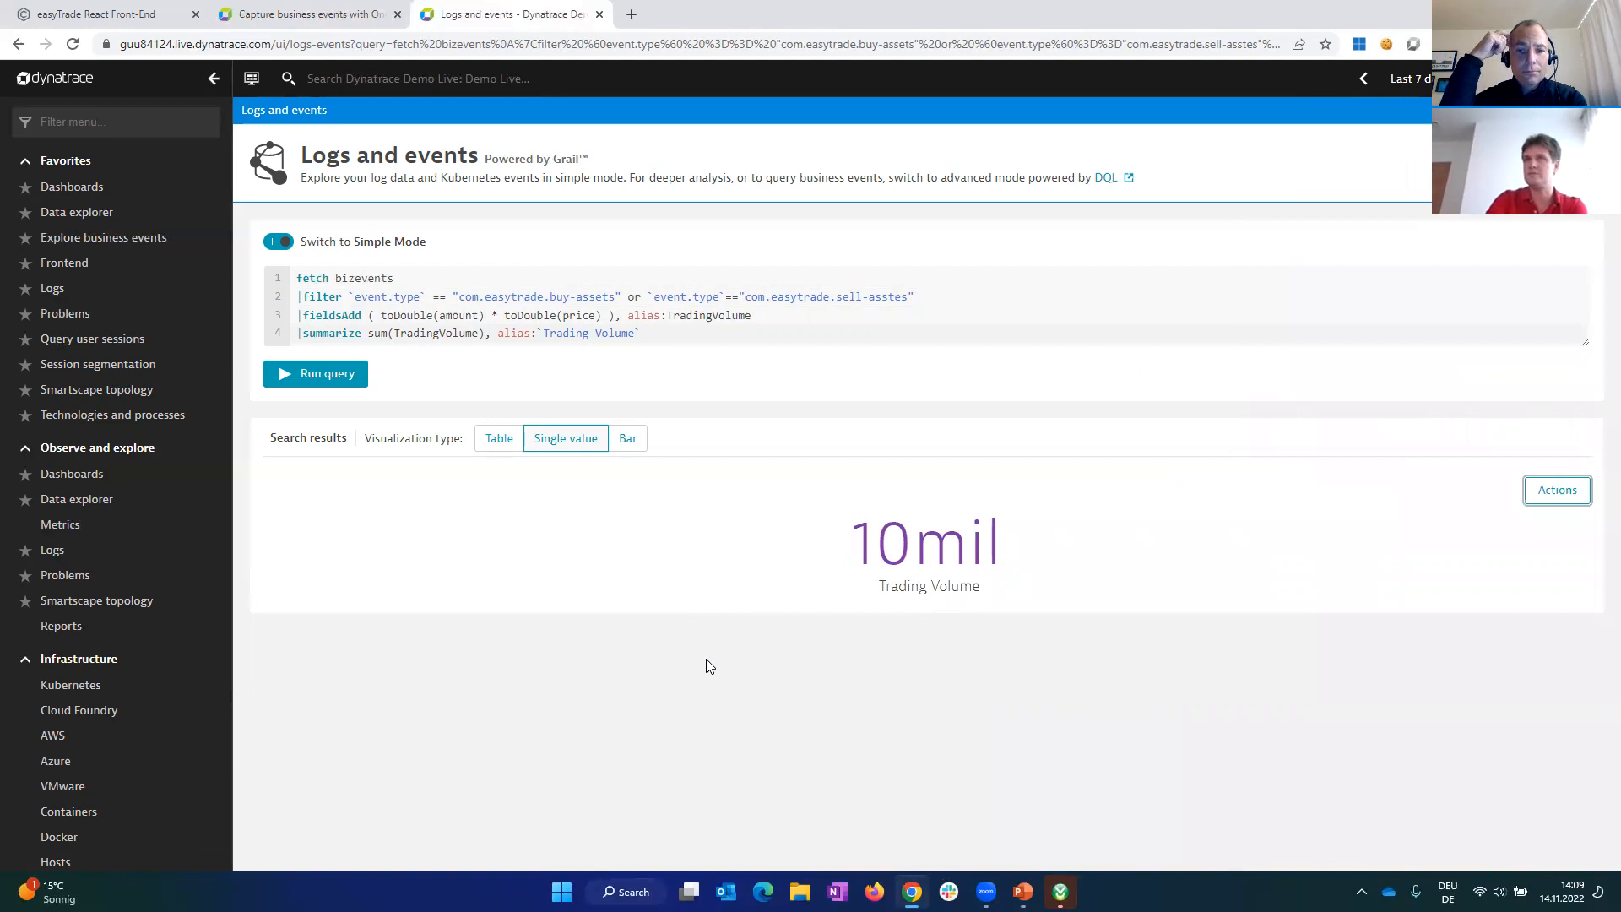
Step: Switch the visualization to bars, extend the summarize line with by:{bin(timestamp, 6h)}, and run the query
left_click(625, 450)
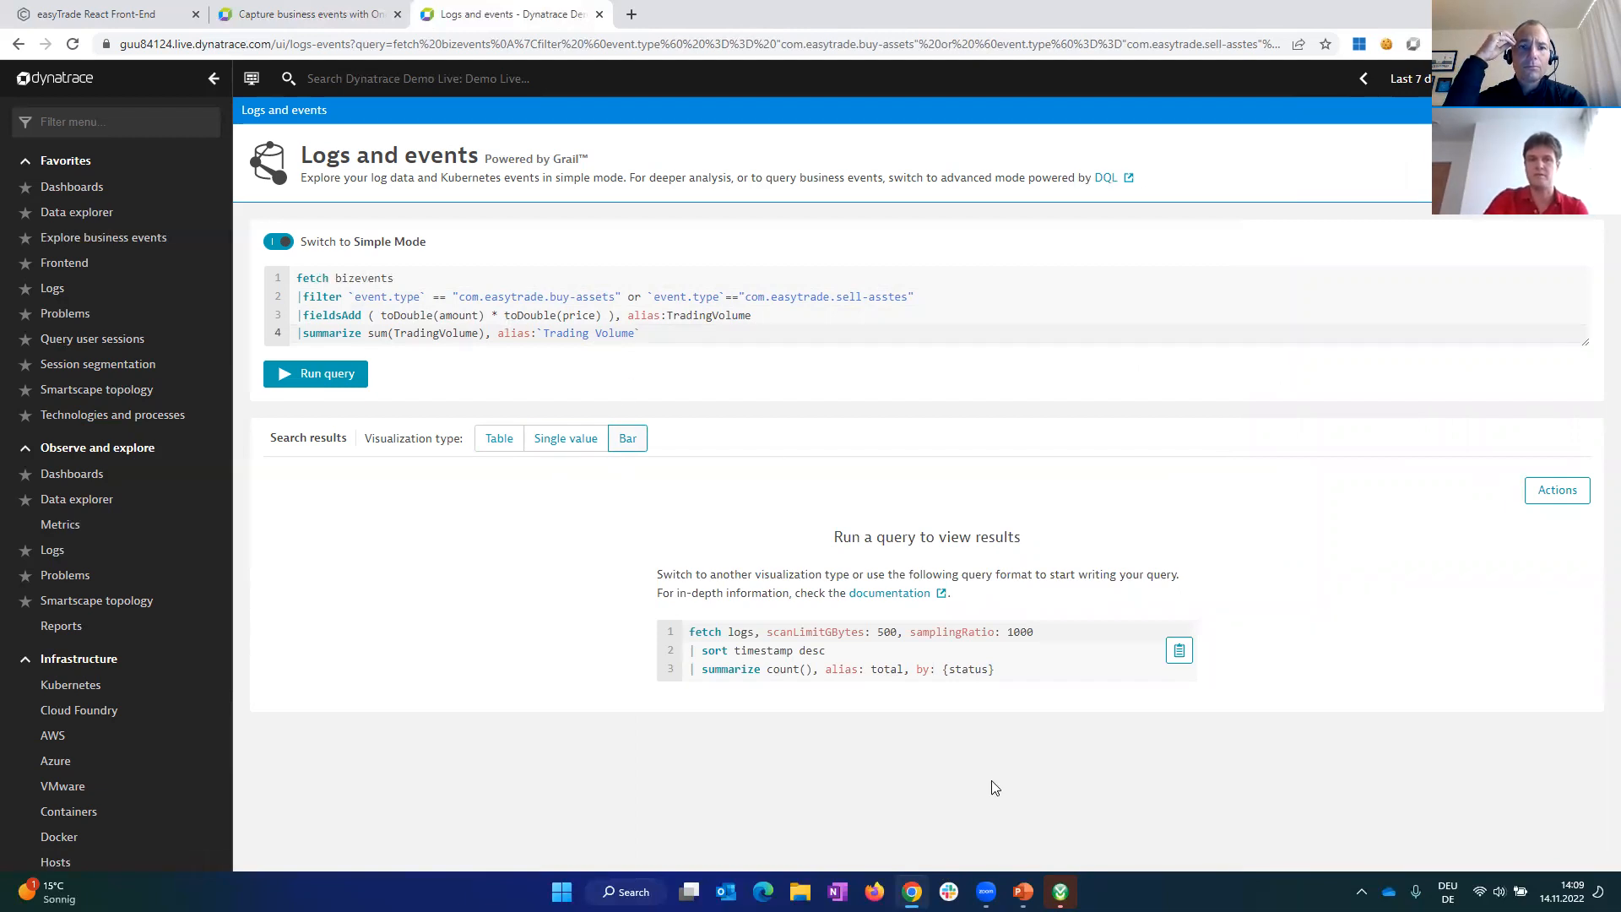
type(",")
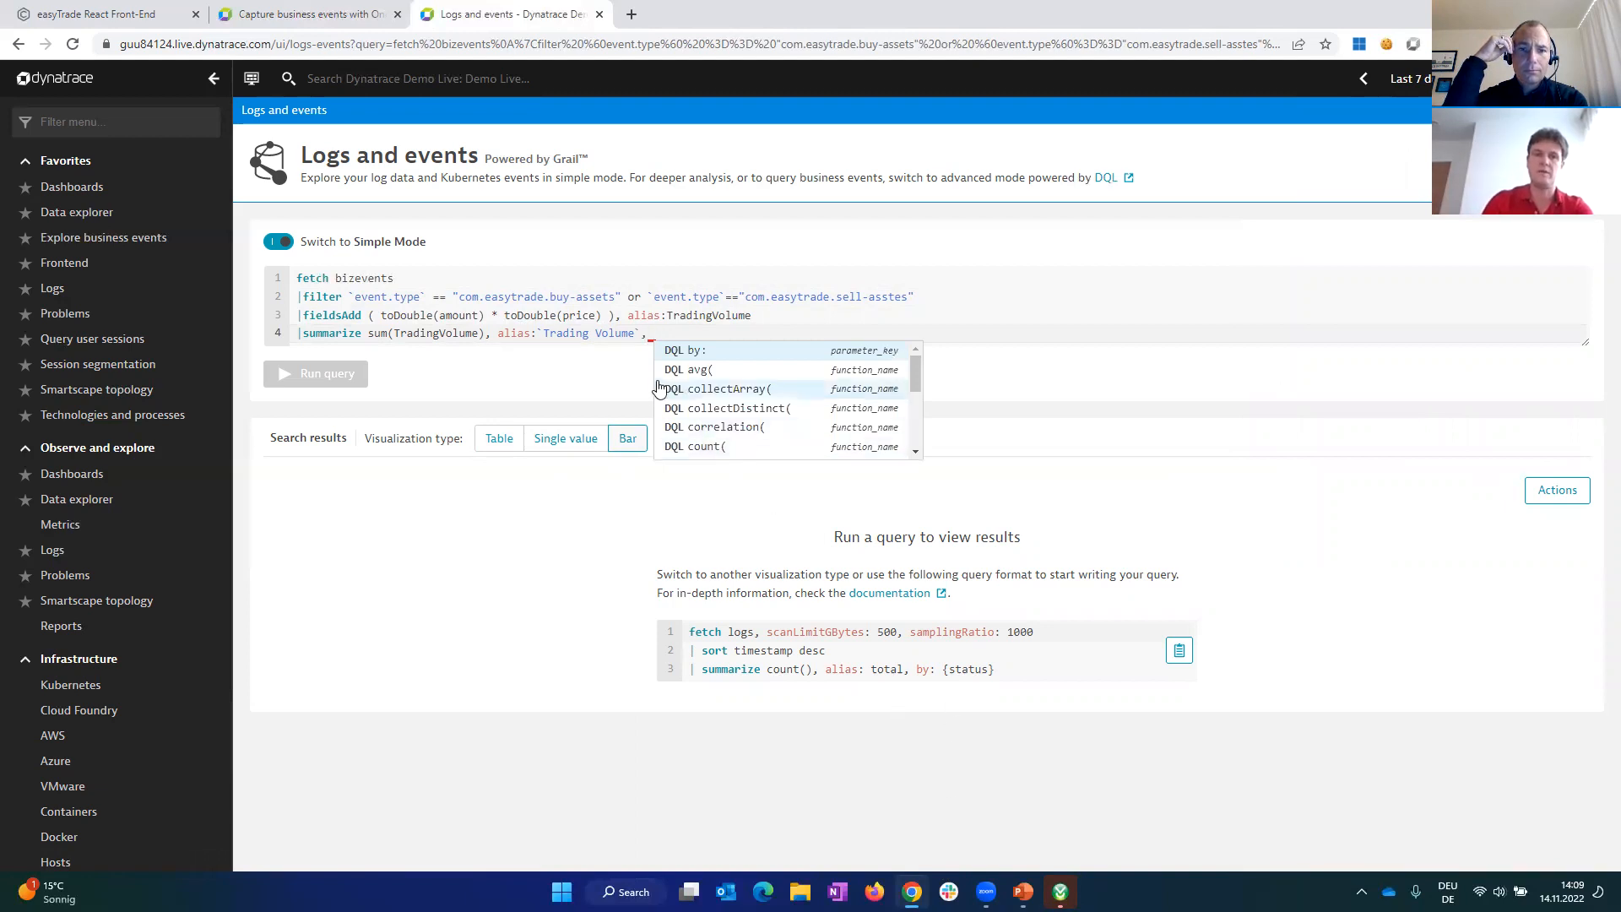
left_click(701, 351)
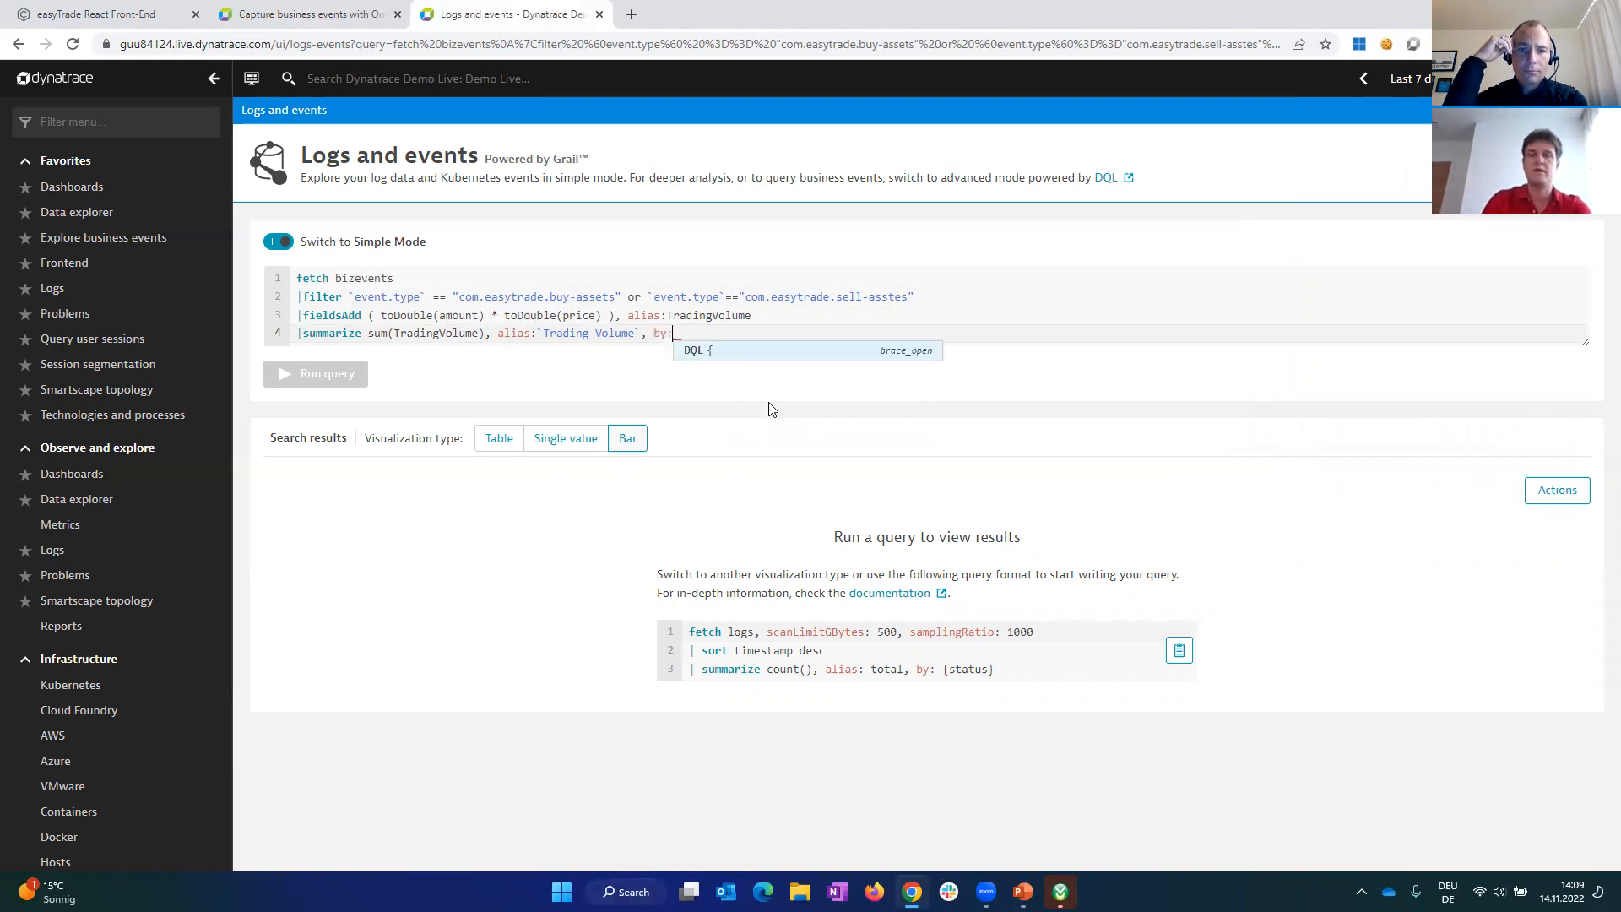
type("{")
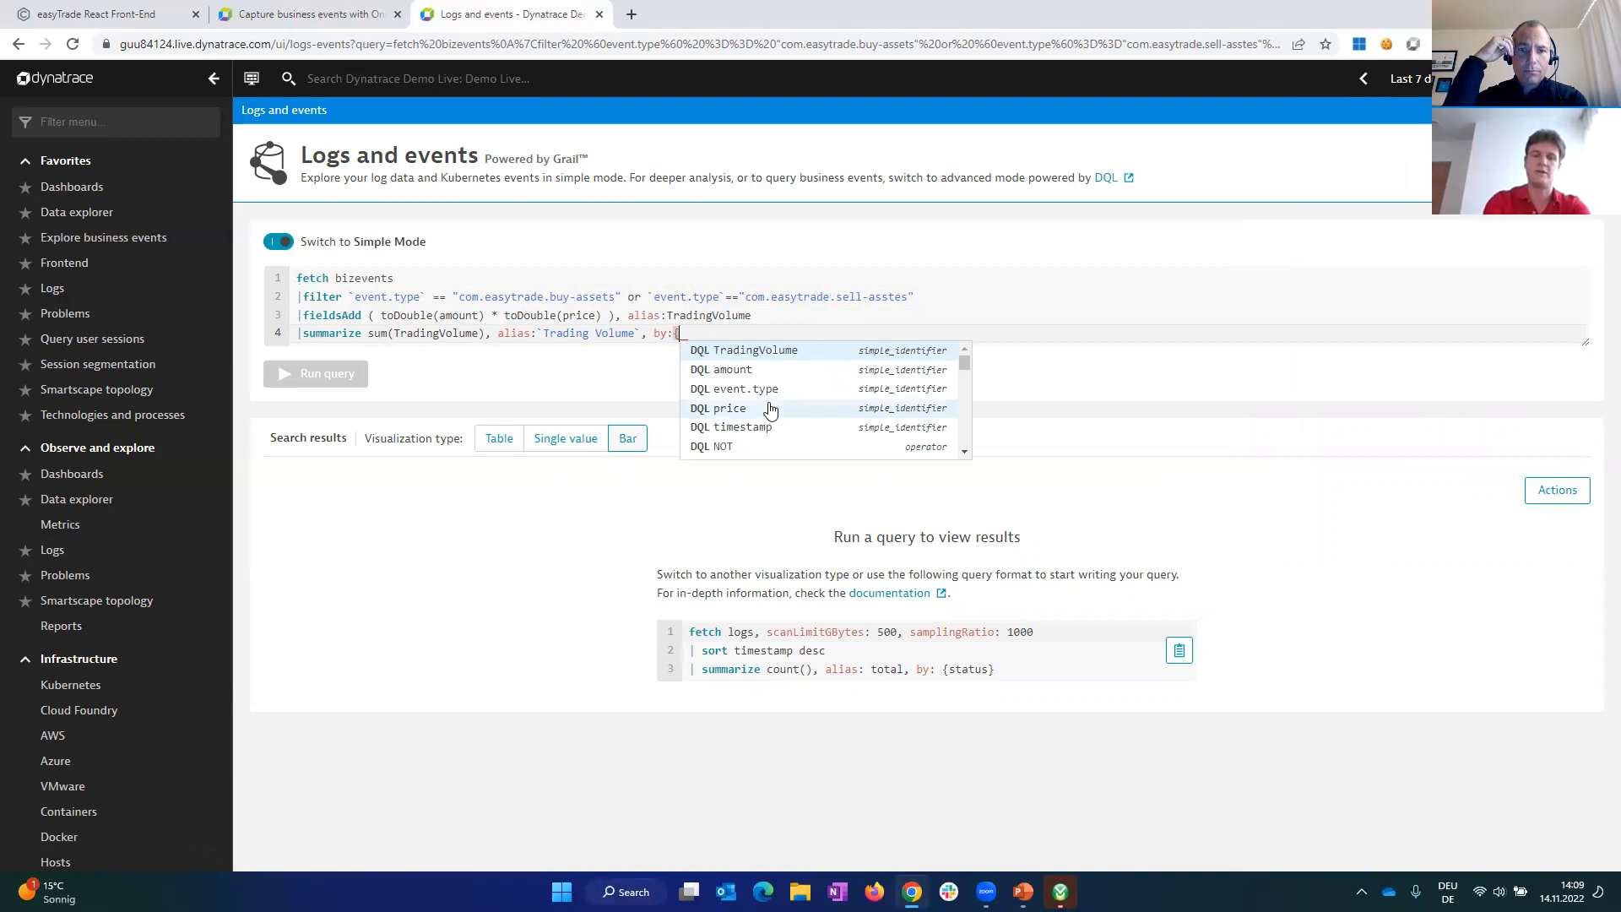
type("bin(")
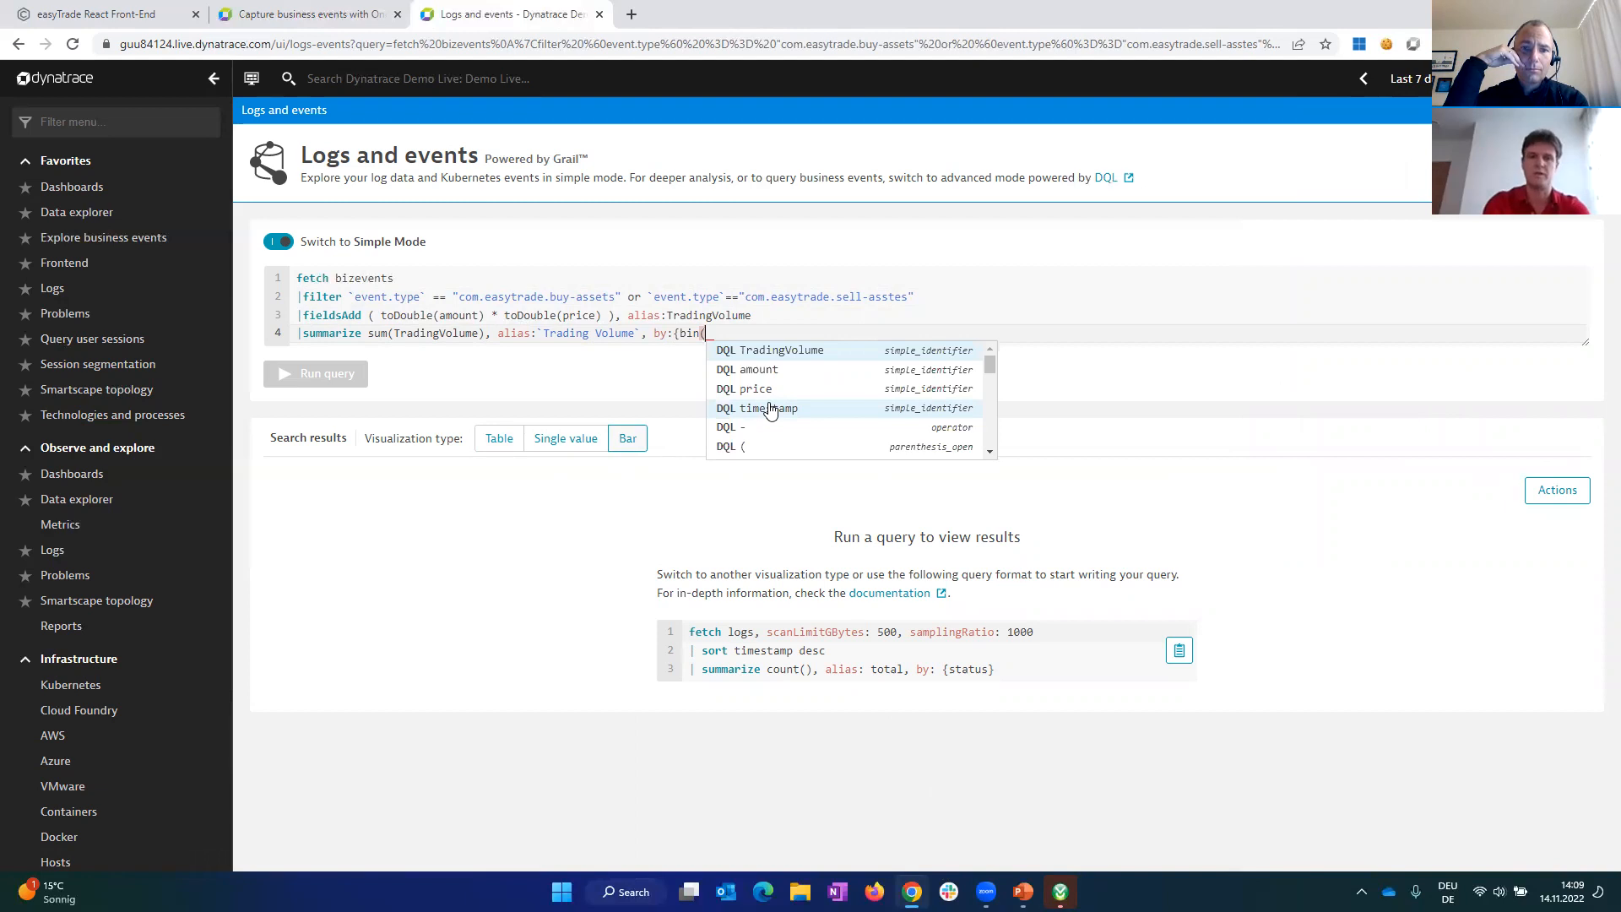
type("timestamp")
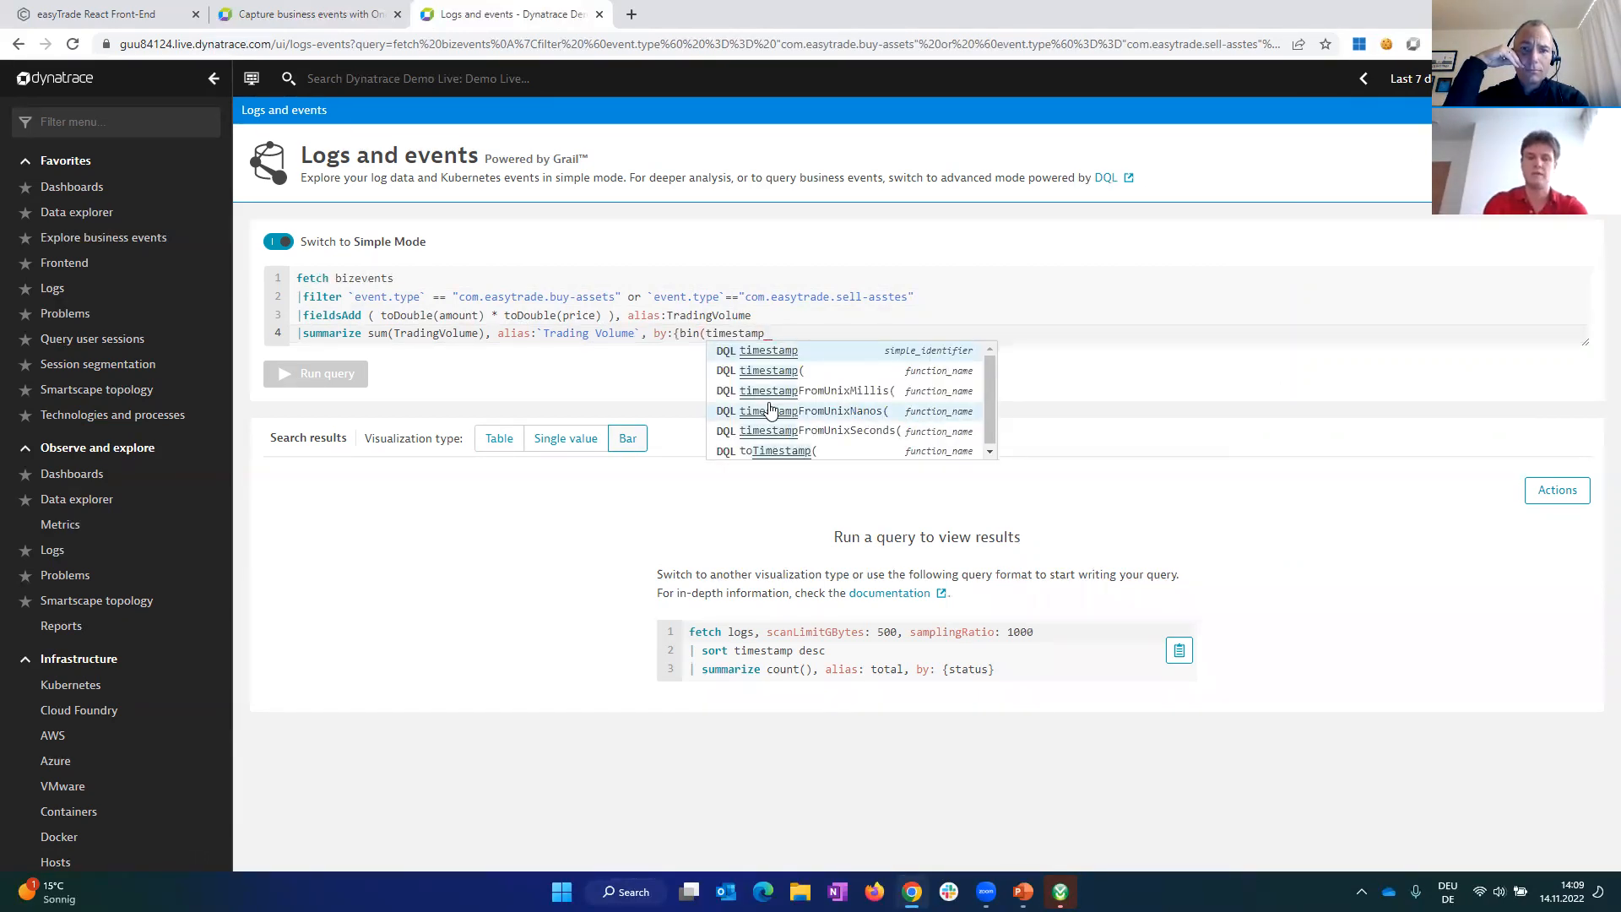
type(", ")
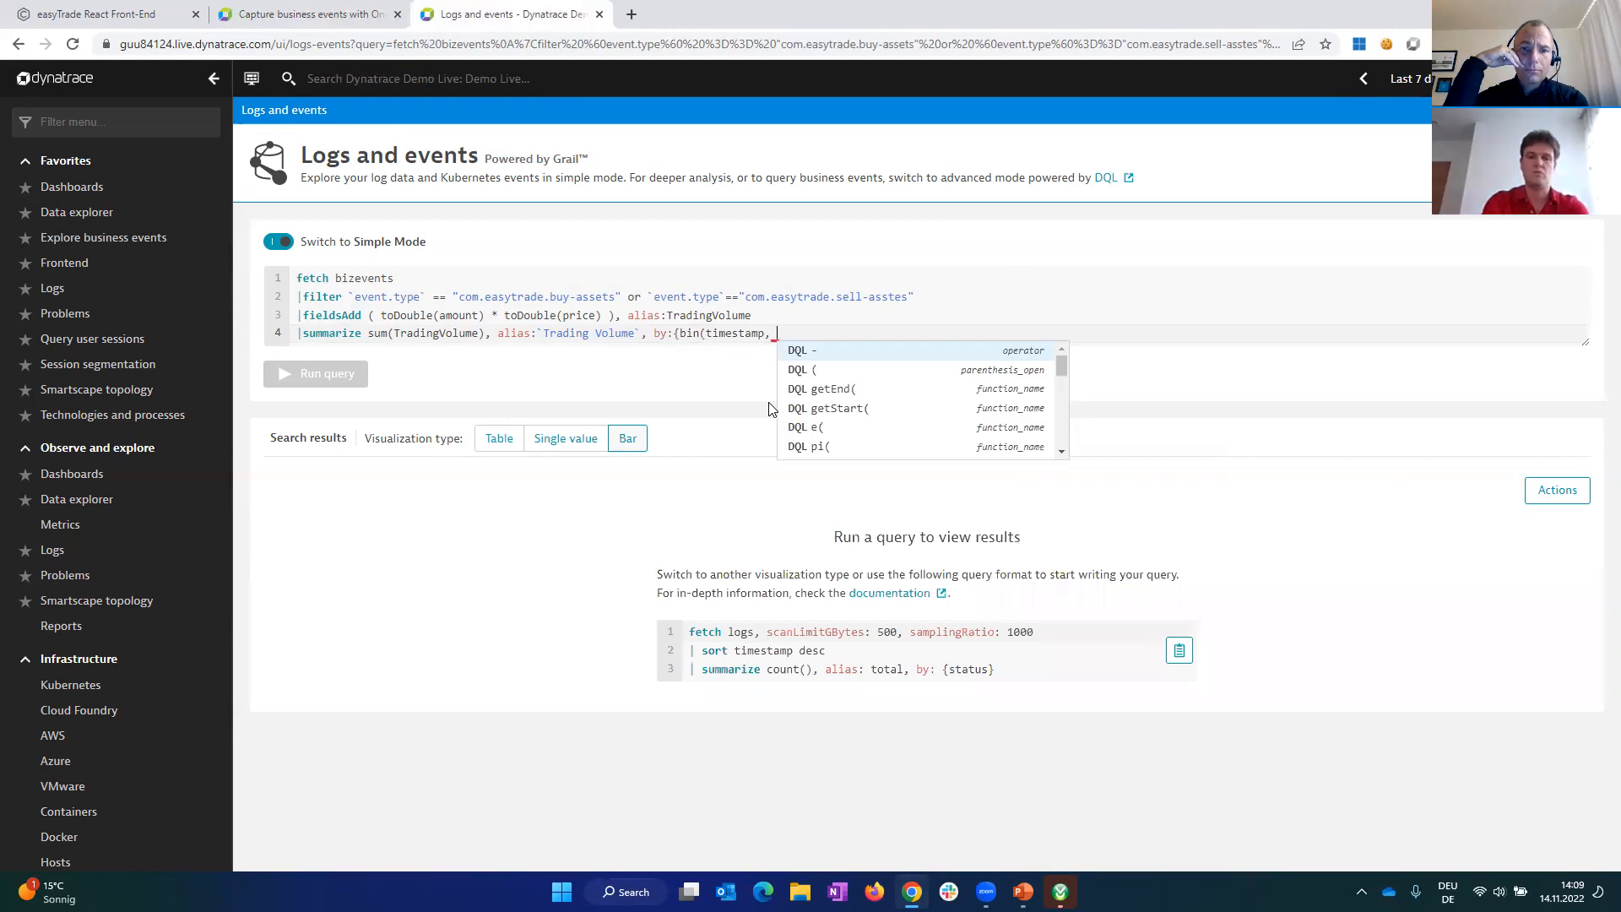
type("2")
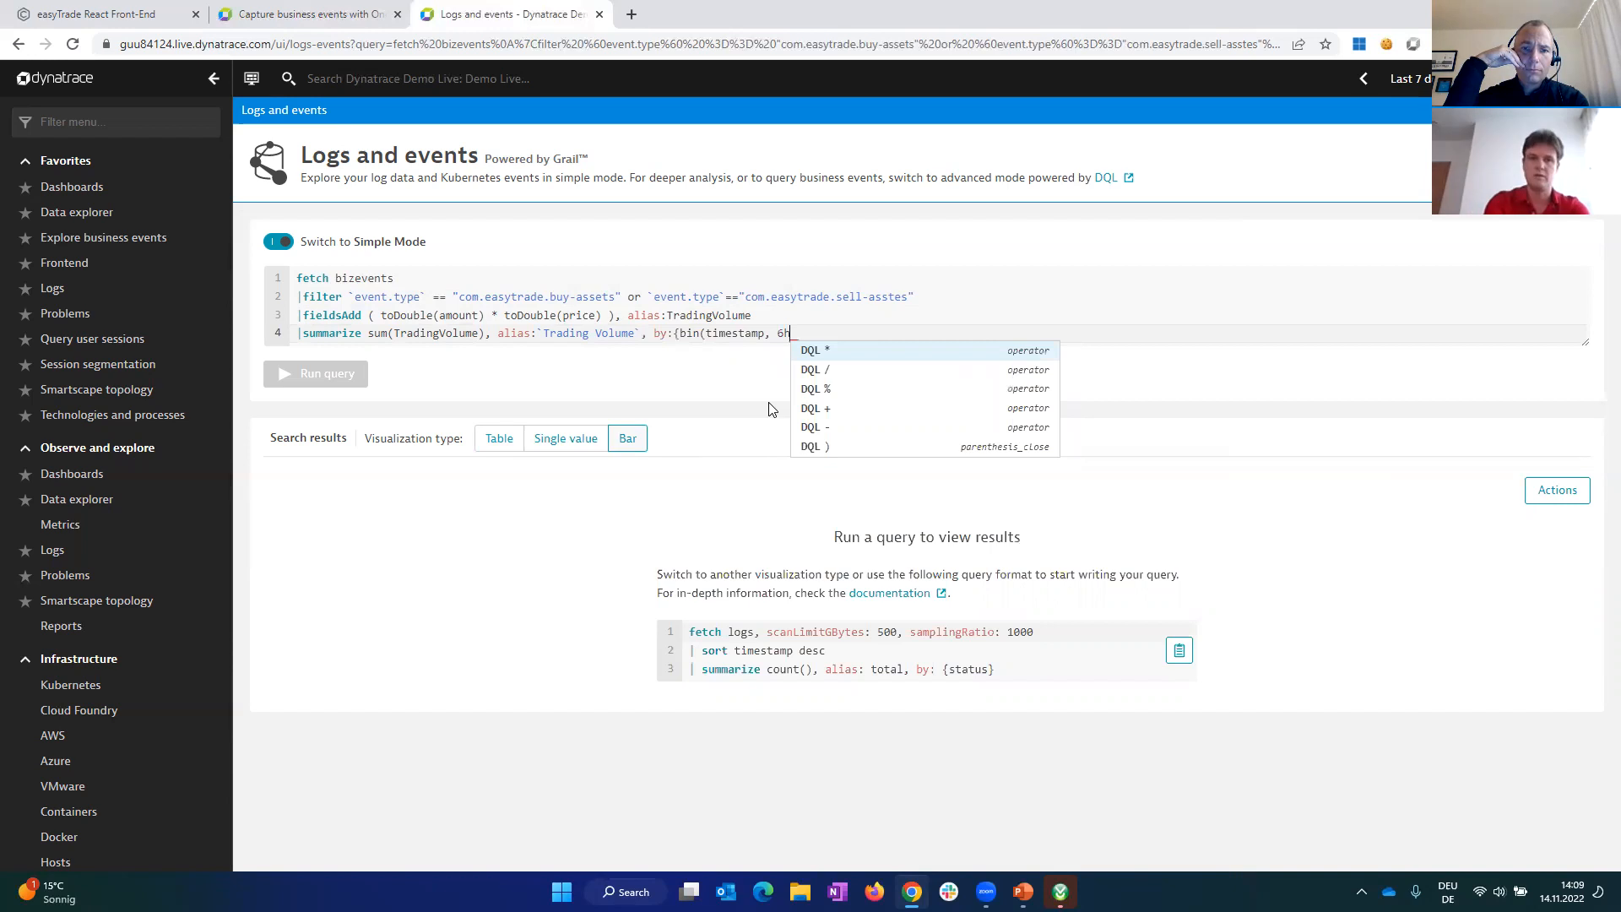
type(")}")
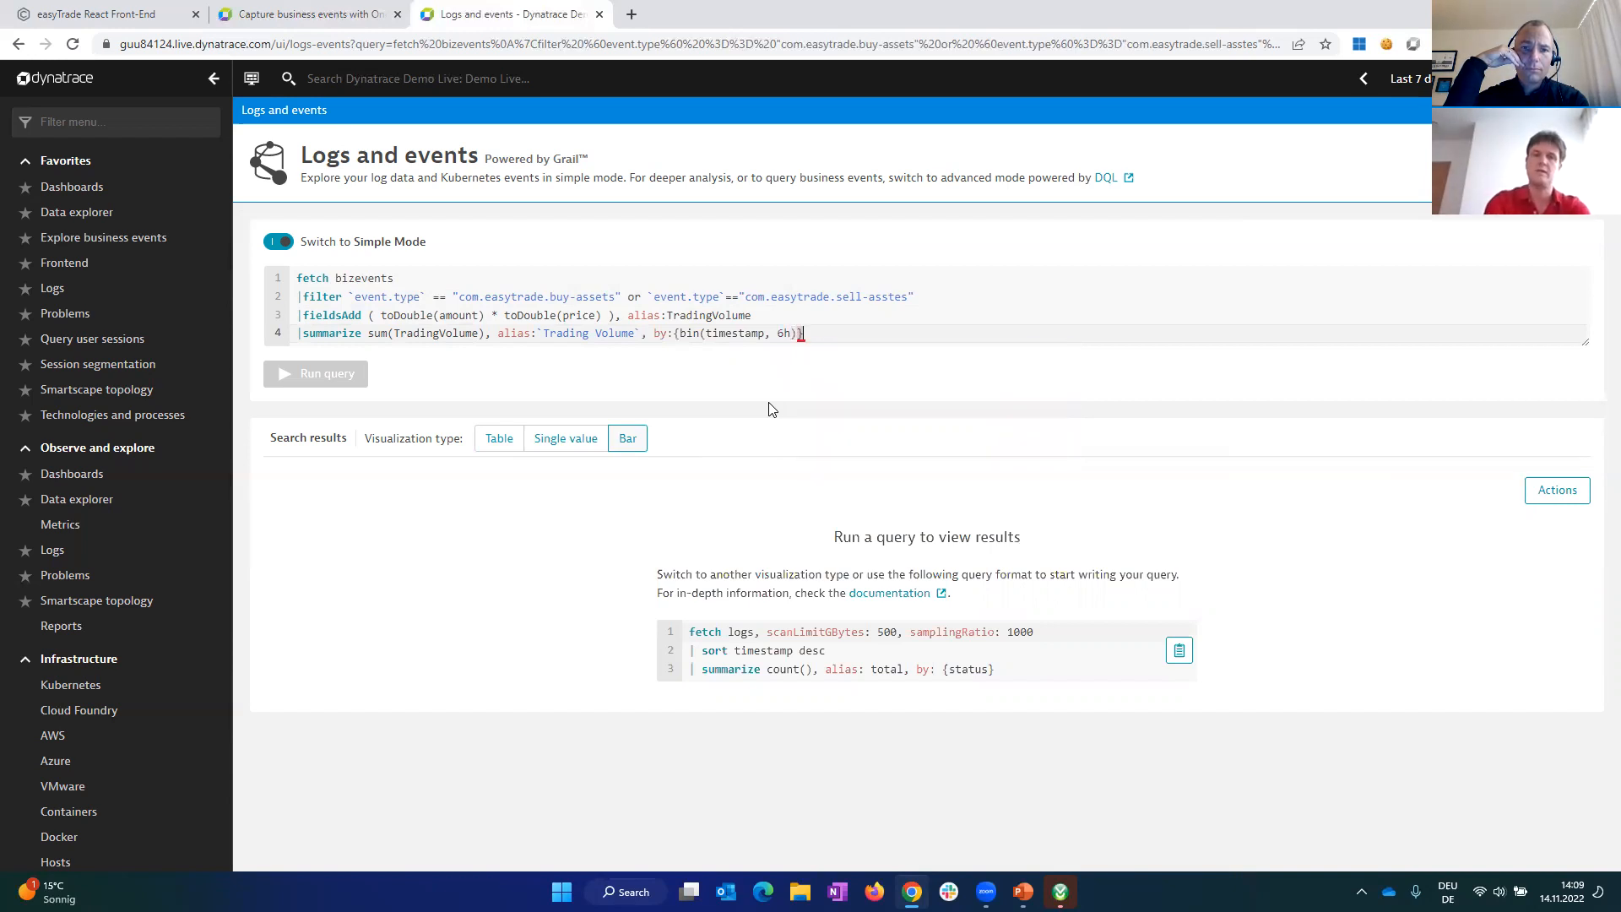
left_click(338, 387)
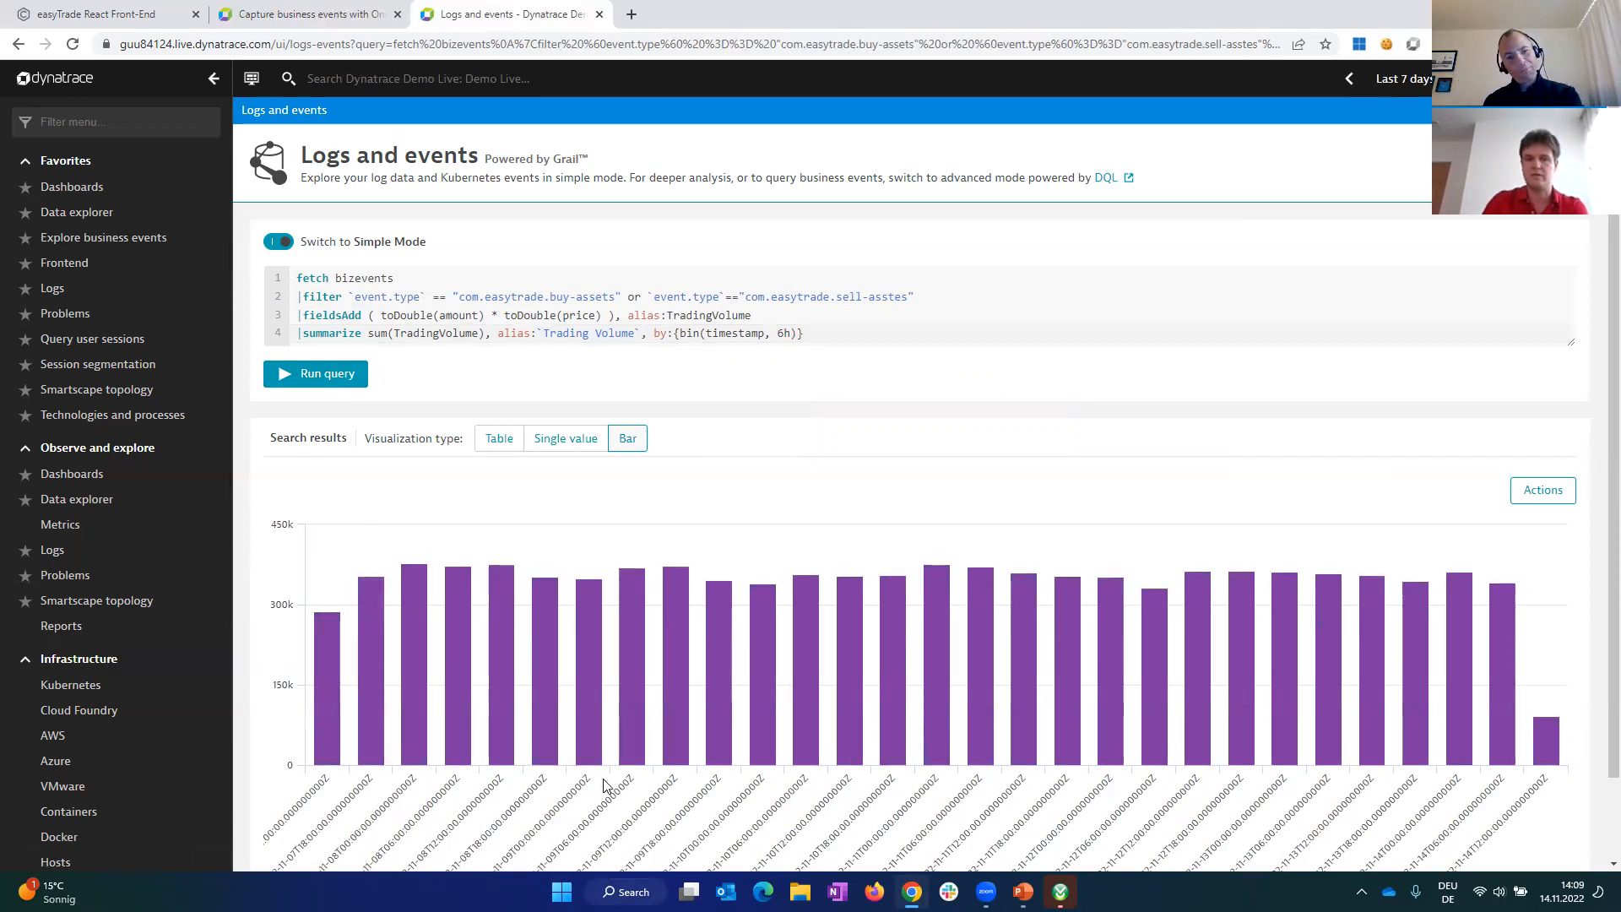
Step: Comment out the sell-asstes condition so the filter covers only com.easytrade.buy-assets, and run the query
mouse_move(543, 761)
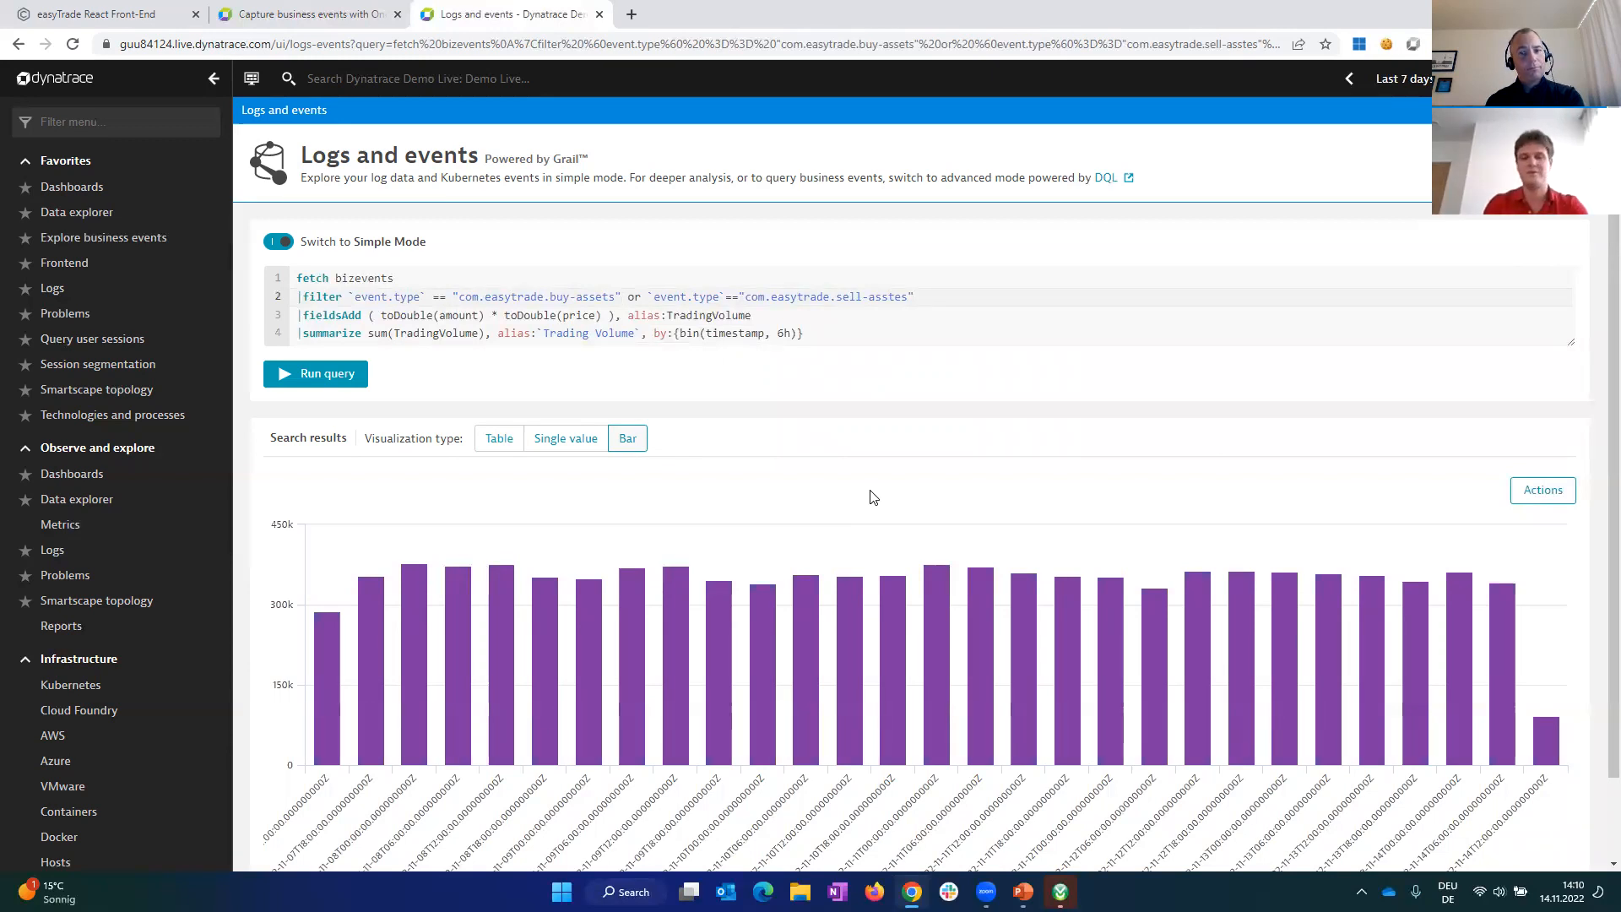
type("//")
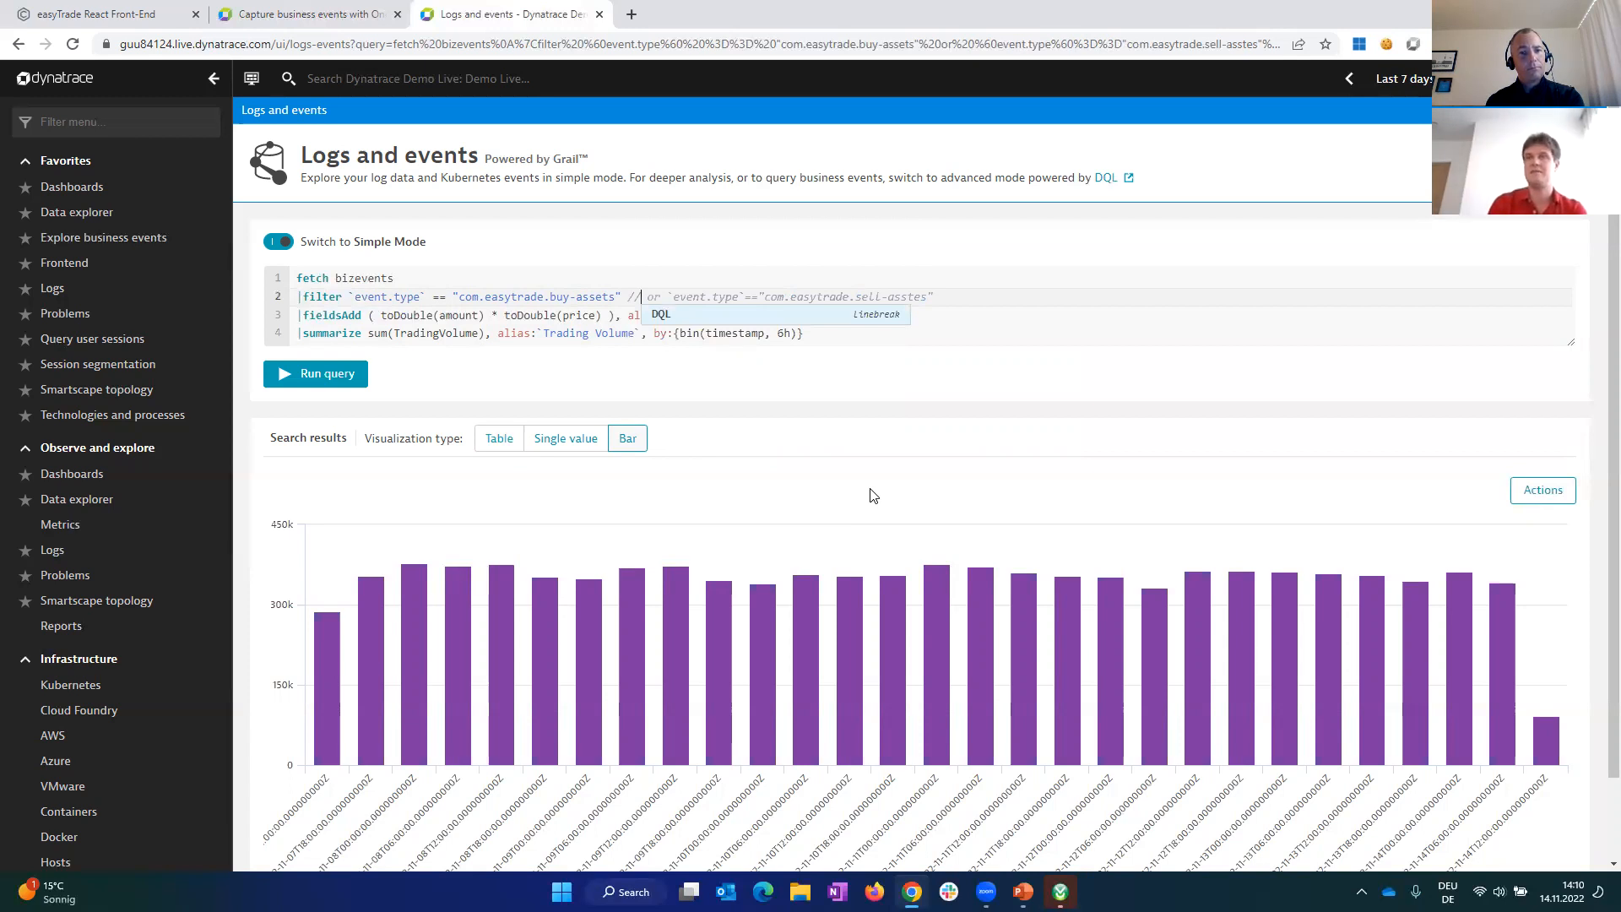
left_click(333, 375)
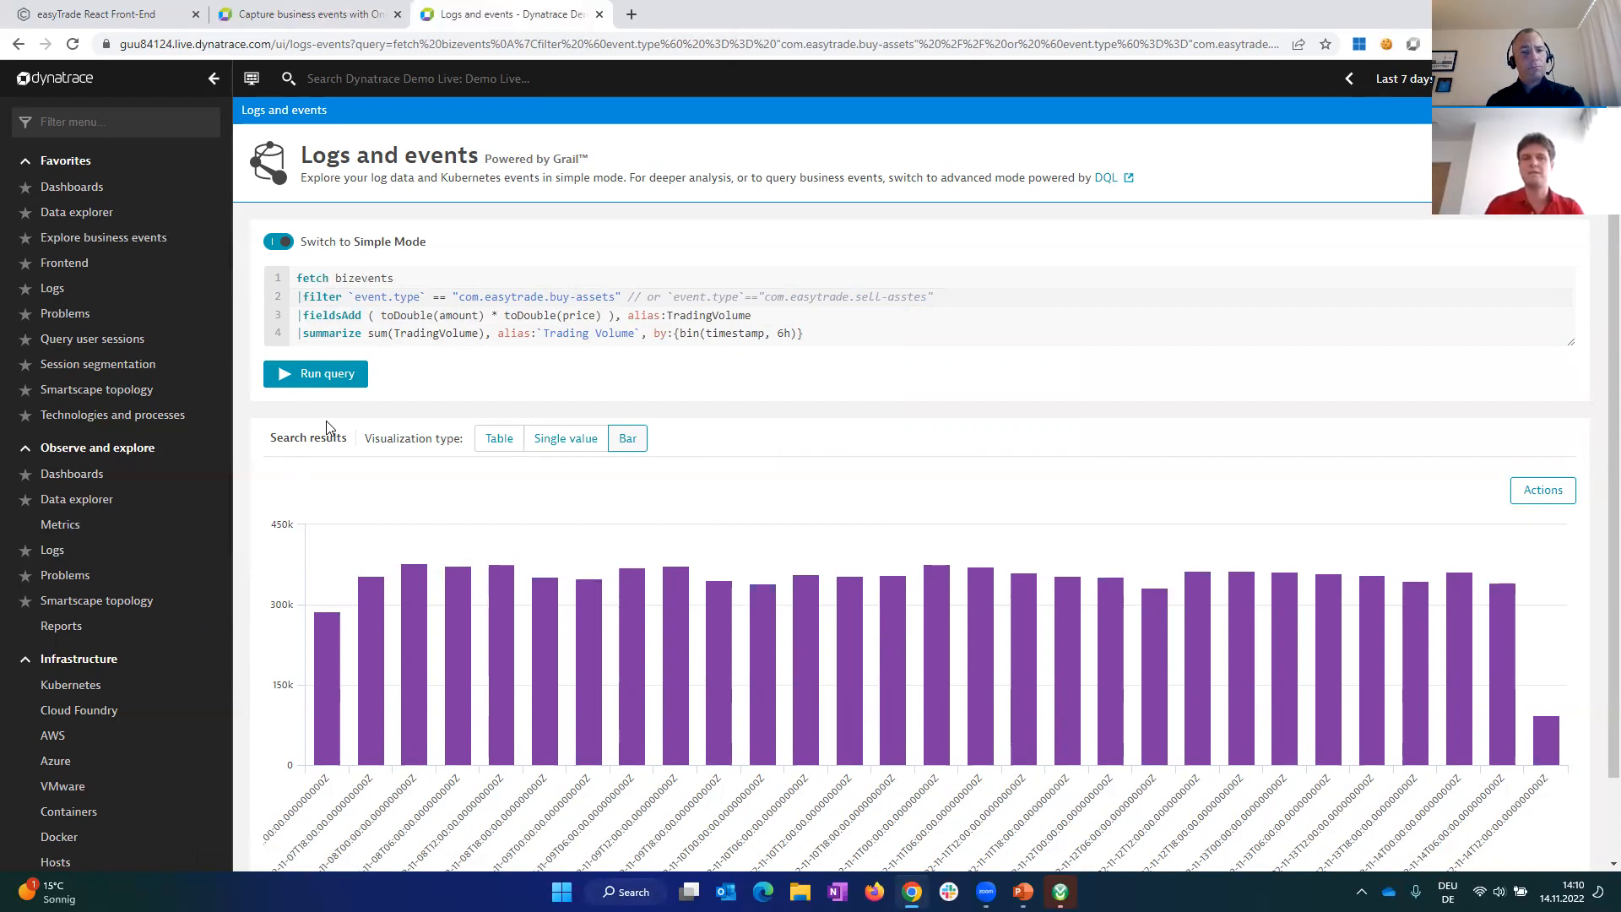
Step: Pin the bar chart to the Performance clinic dashboard as Logs and Events bar, and open that dashboard
left_click(1552, 498)
left_click(1474, 530)
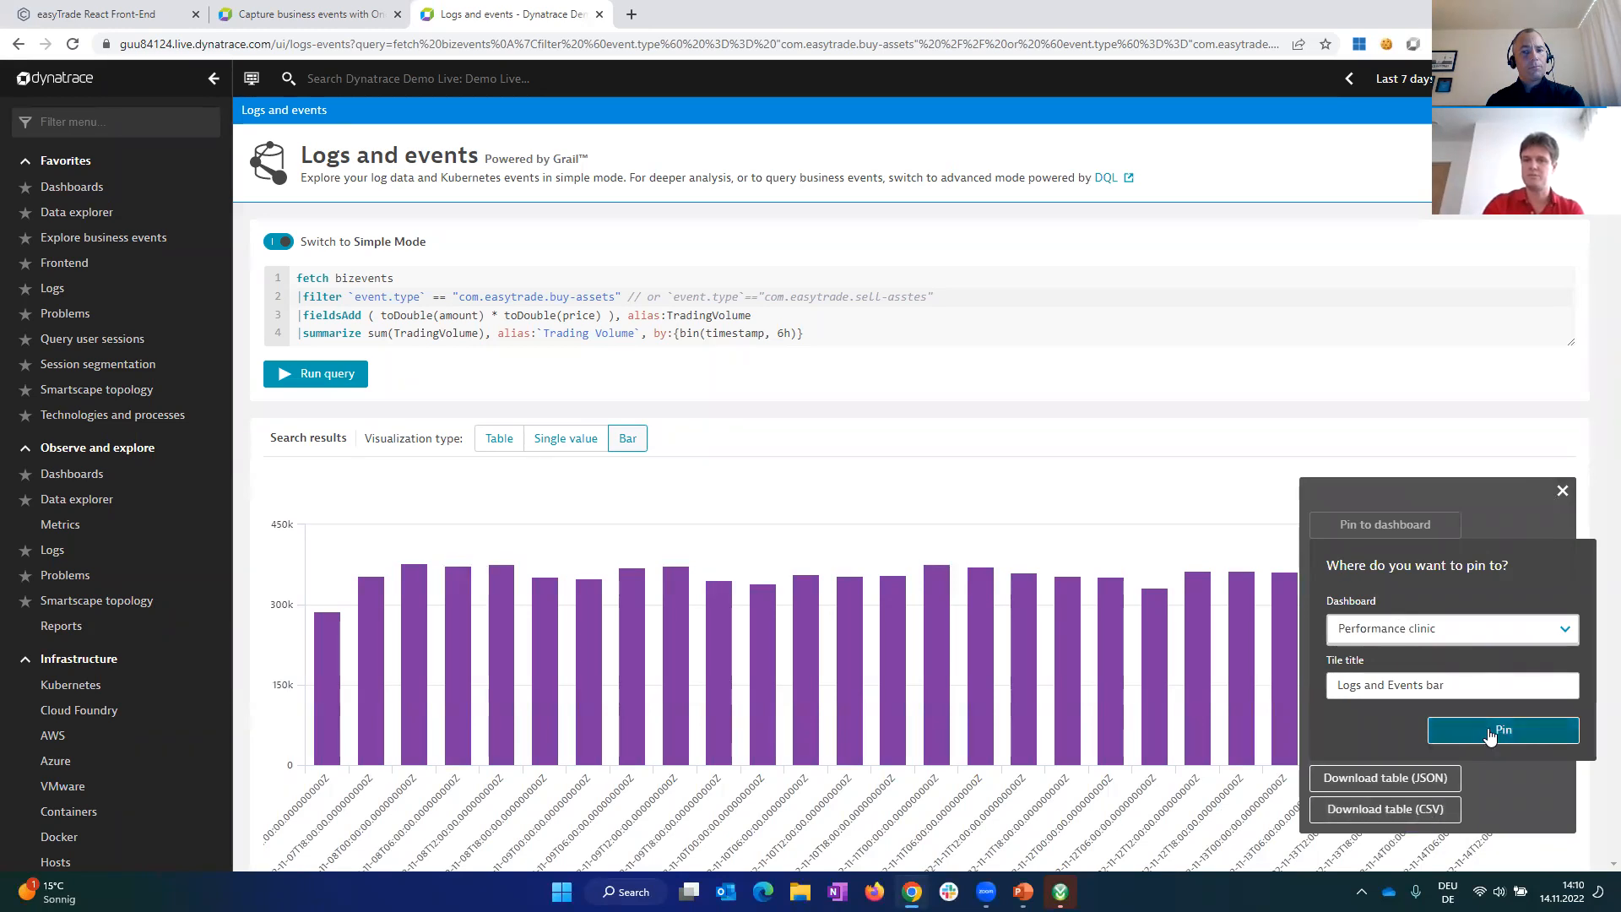
left_click(1490, 733)
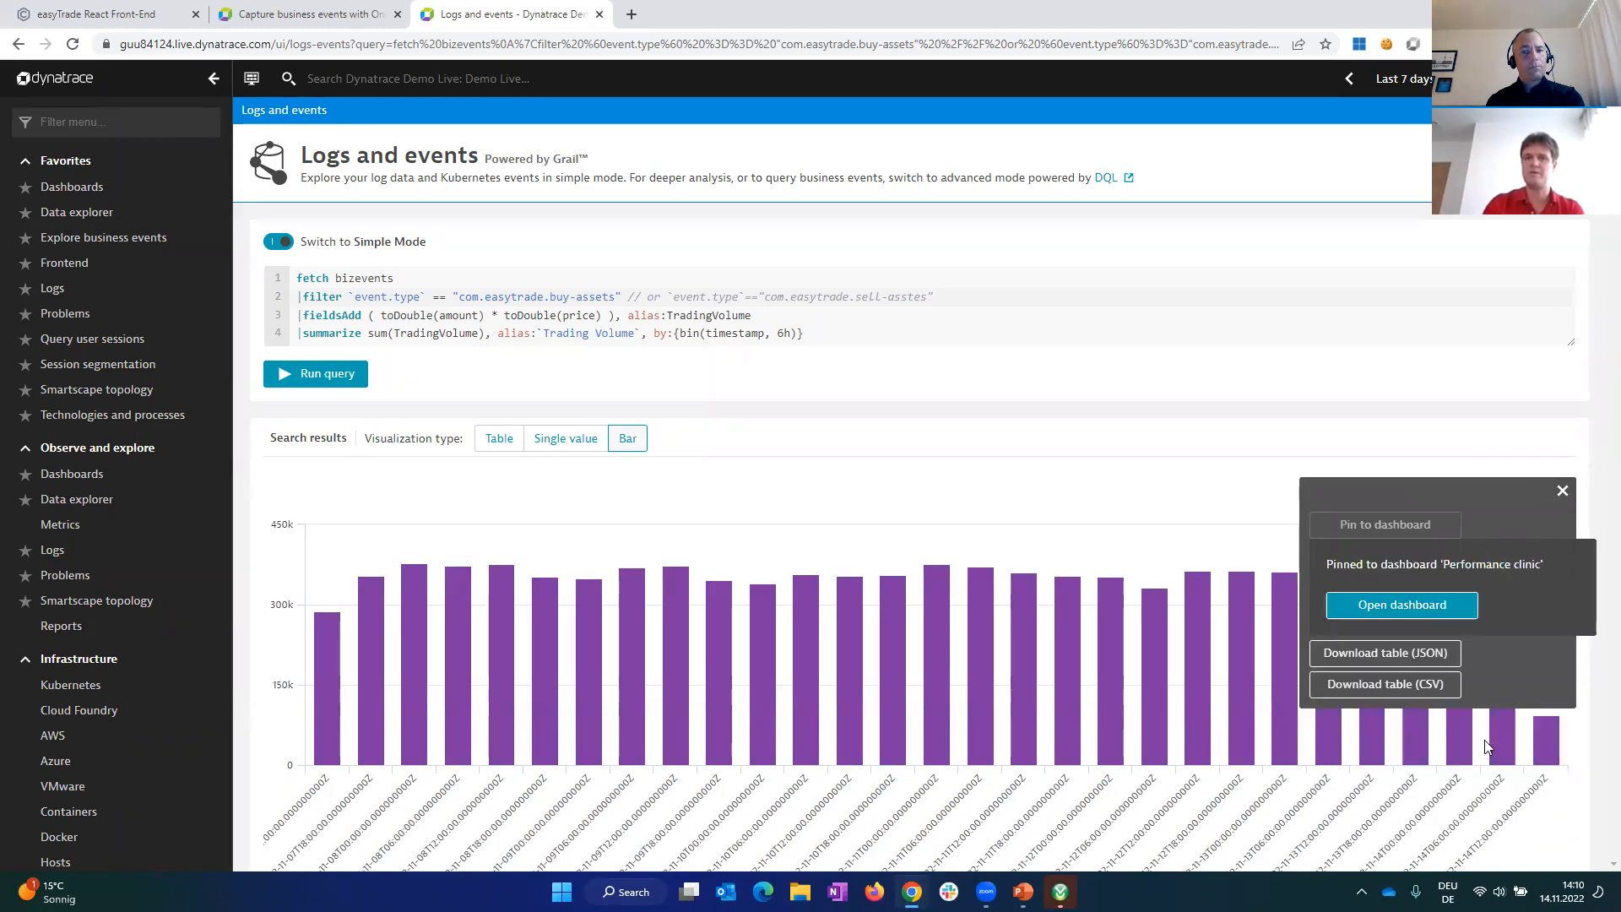
left_click(1402, 605)
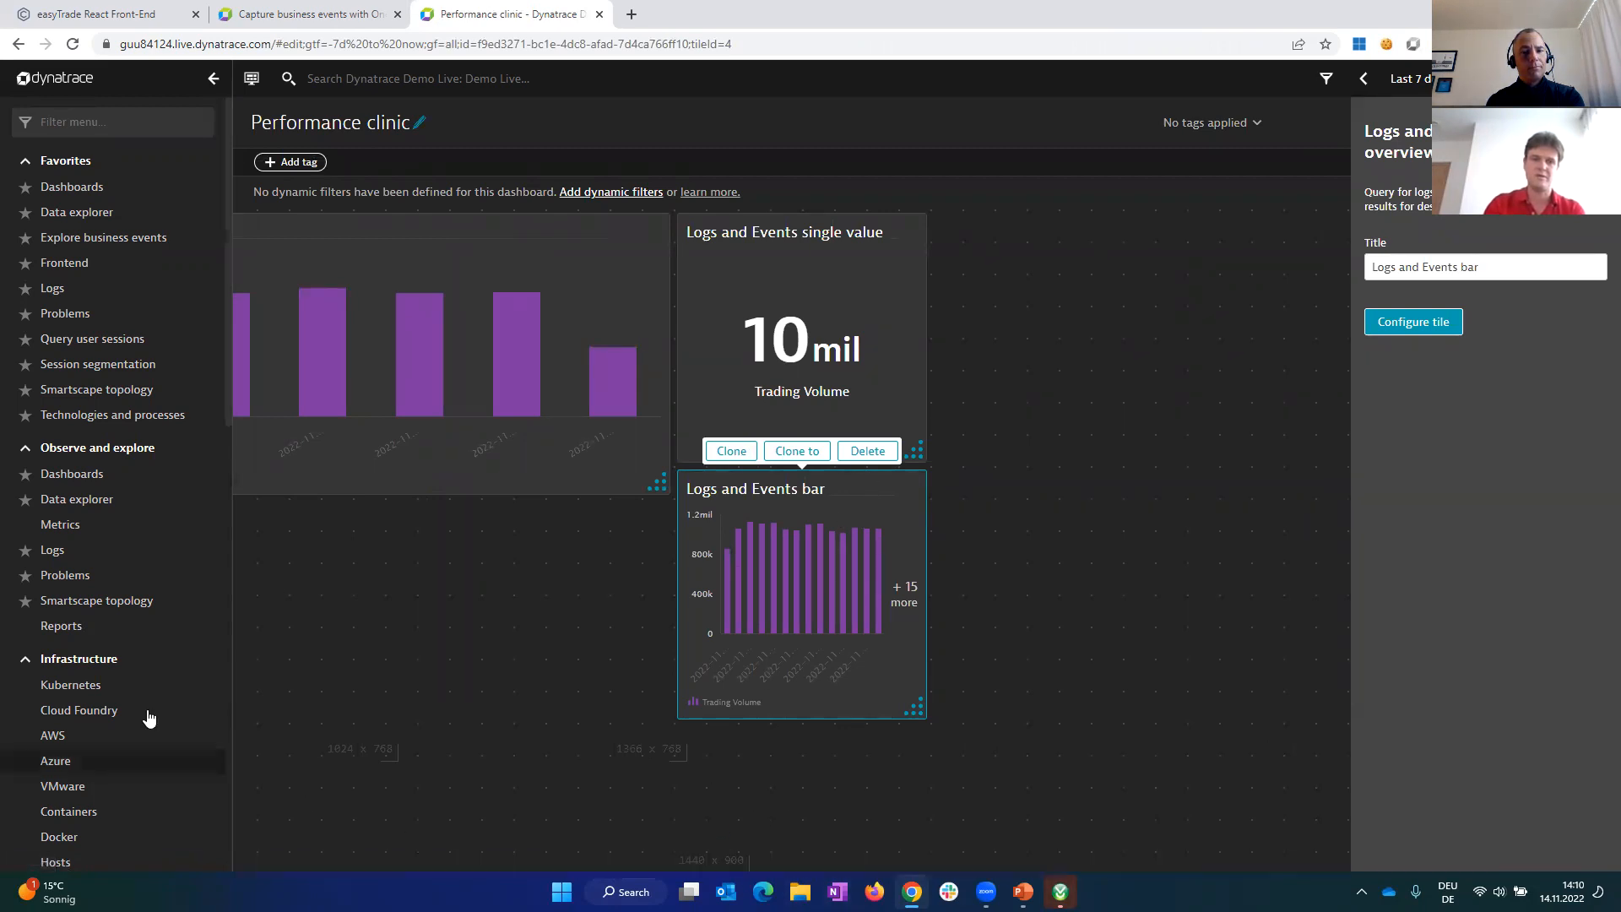
Step: Collapse the navigation menu and move the Logs and Events bar tile below the Trading volume over time tile
left_click(212, 79)
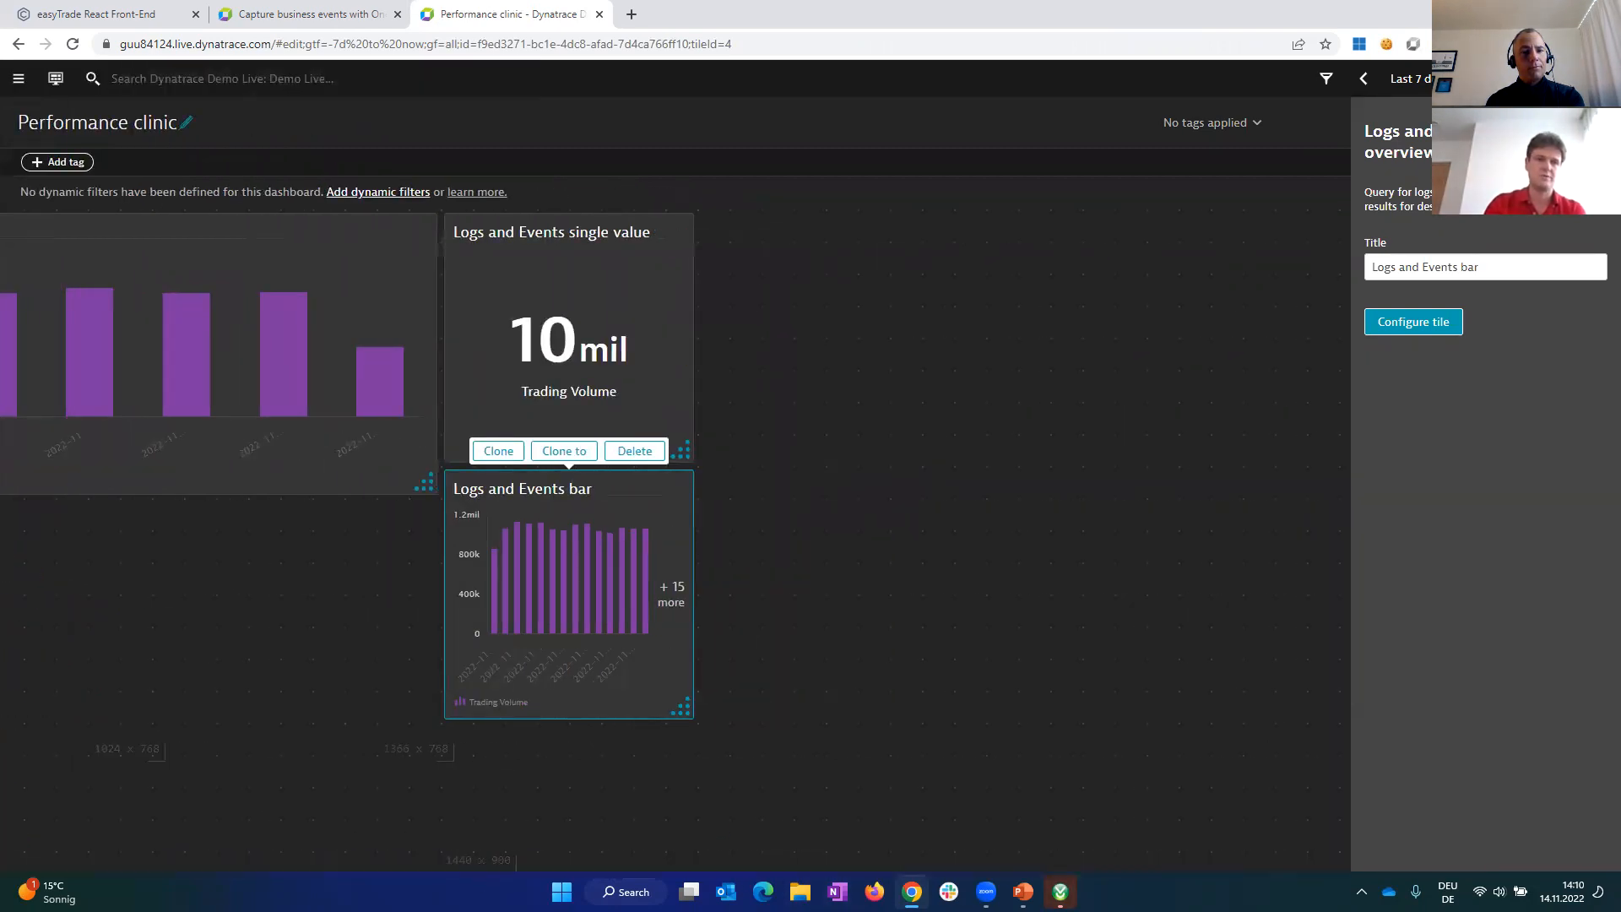
left_click_drag(503, 865, 326, 858)
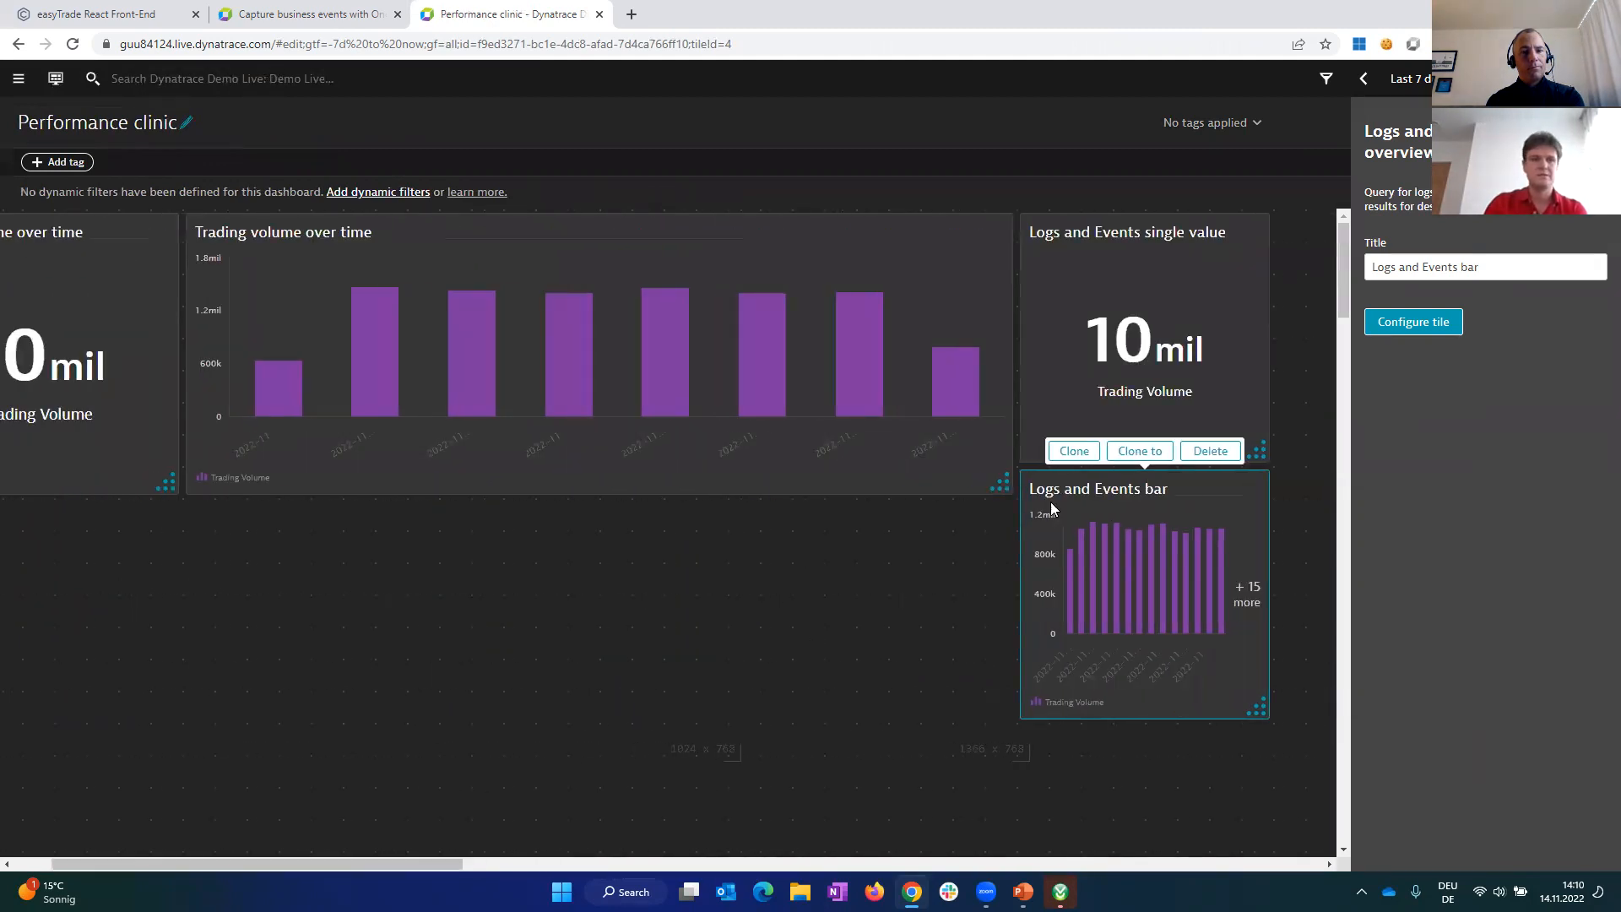
mouse_move(1228, 486)
left_mouse_down()
mouse_move(1020, 583)
mouse_move(470, 535)
mouse_move(413, 516)
mouse_move(396, 550)
left_mouse_up()
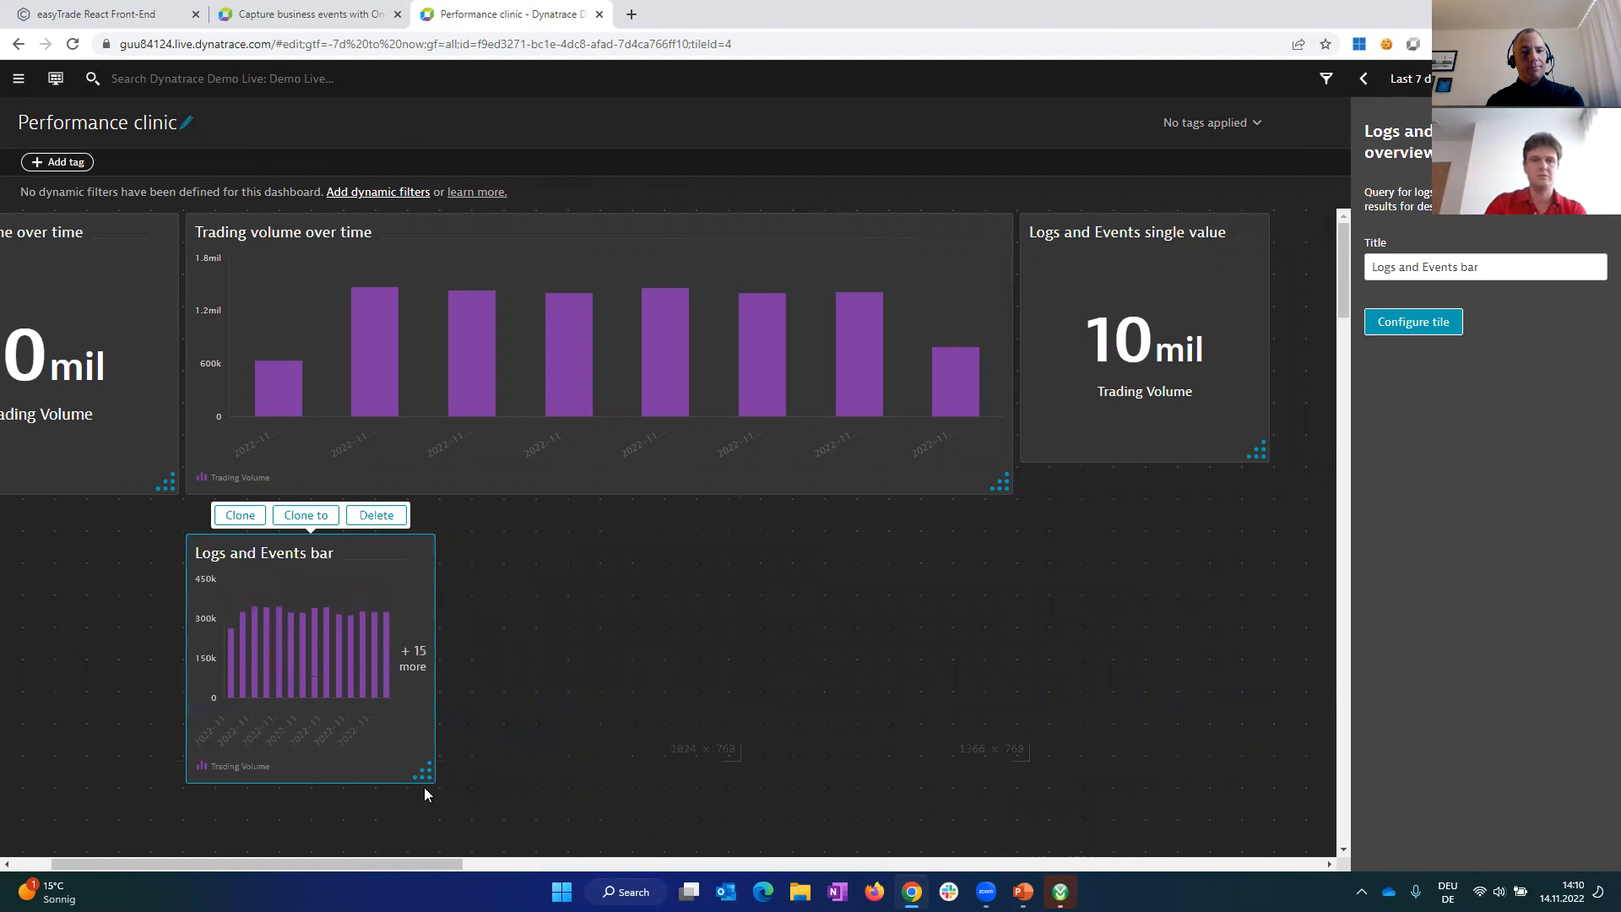
Step: Widen the Logs and Events bar tile to match the chart above it and retitle it Trading volume over time
left_click_drag(427, 773, 1005, 773)
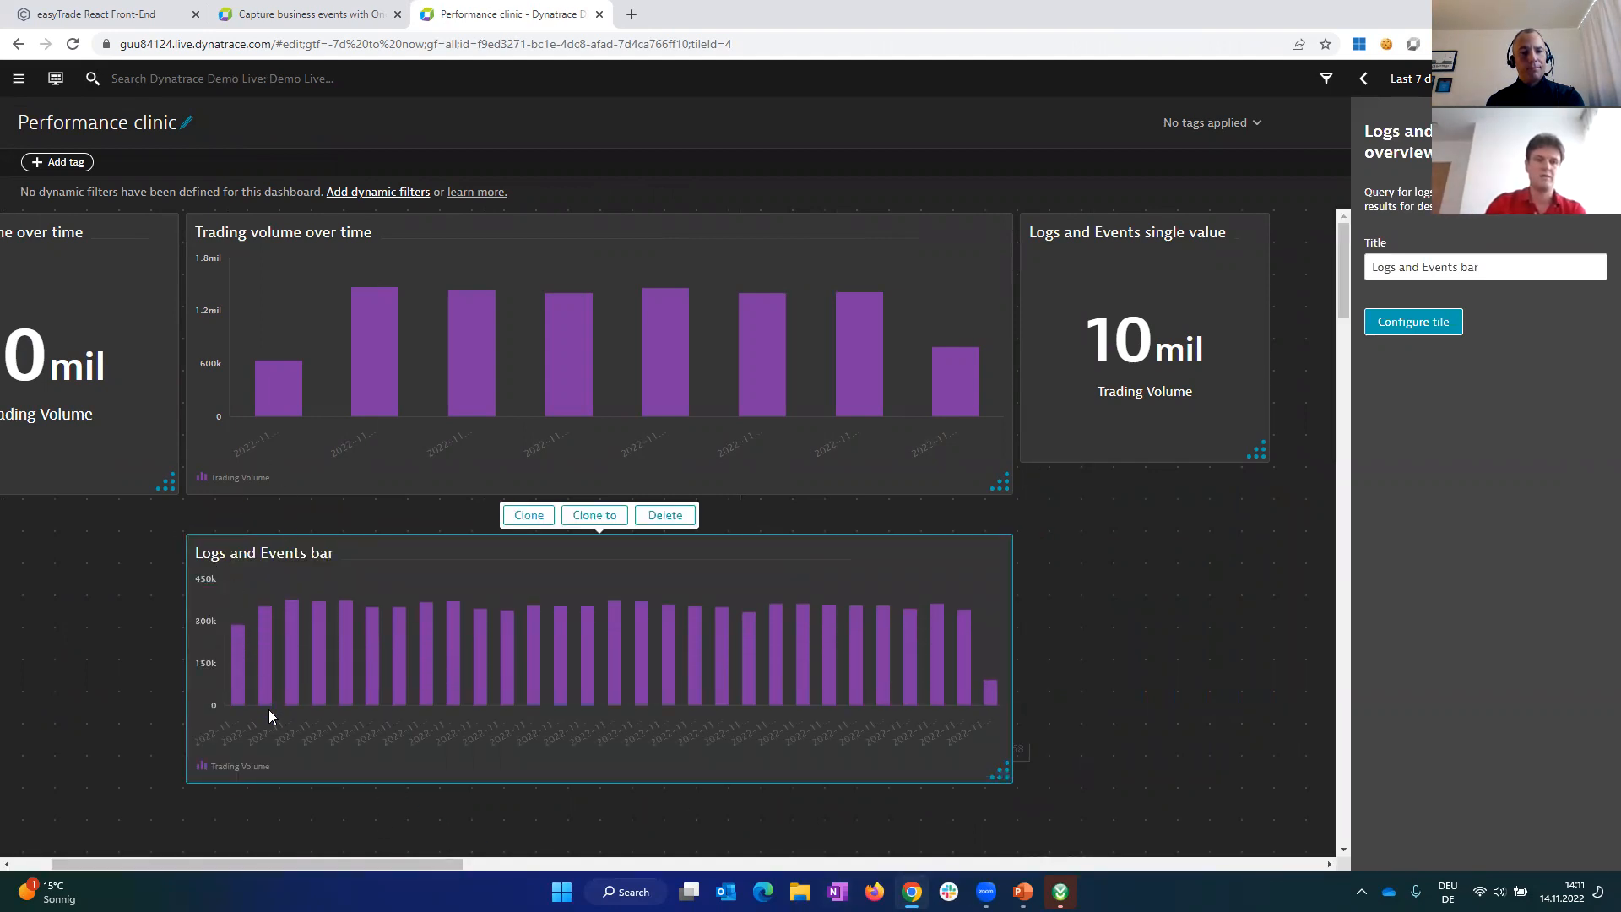
left_click(1511, 269)
left_click_drag(1538, 264, 1257, 284)
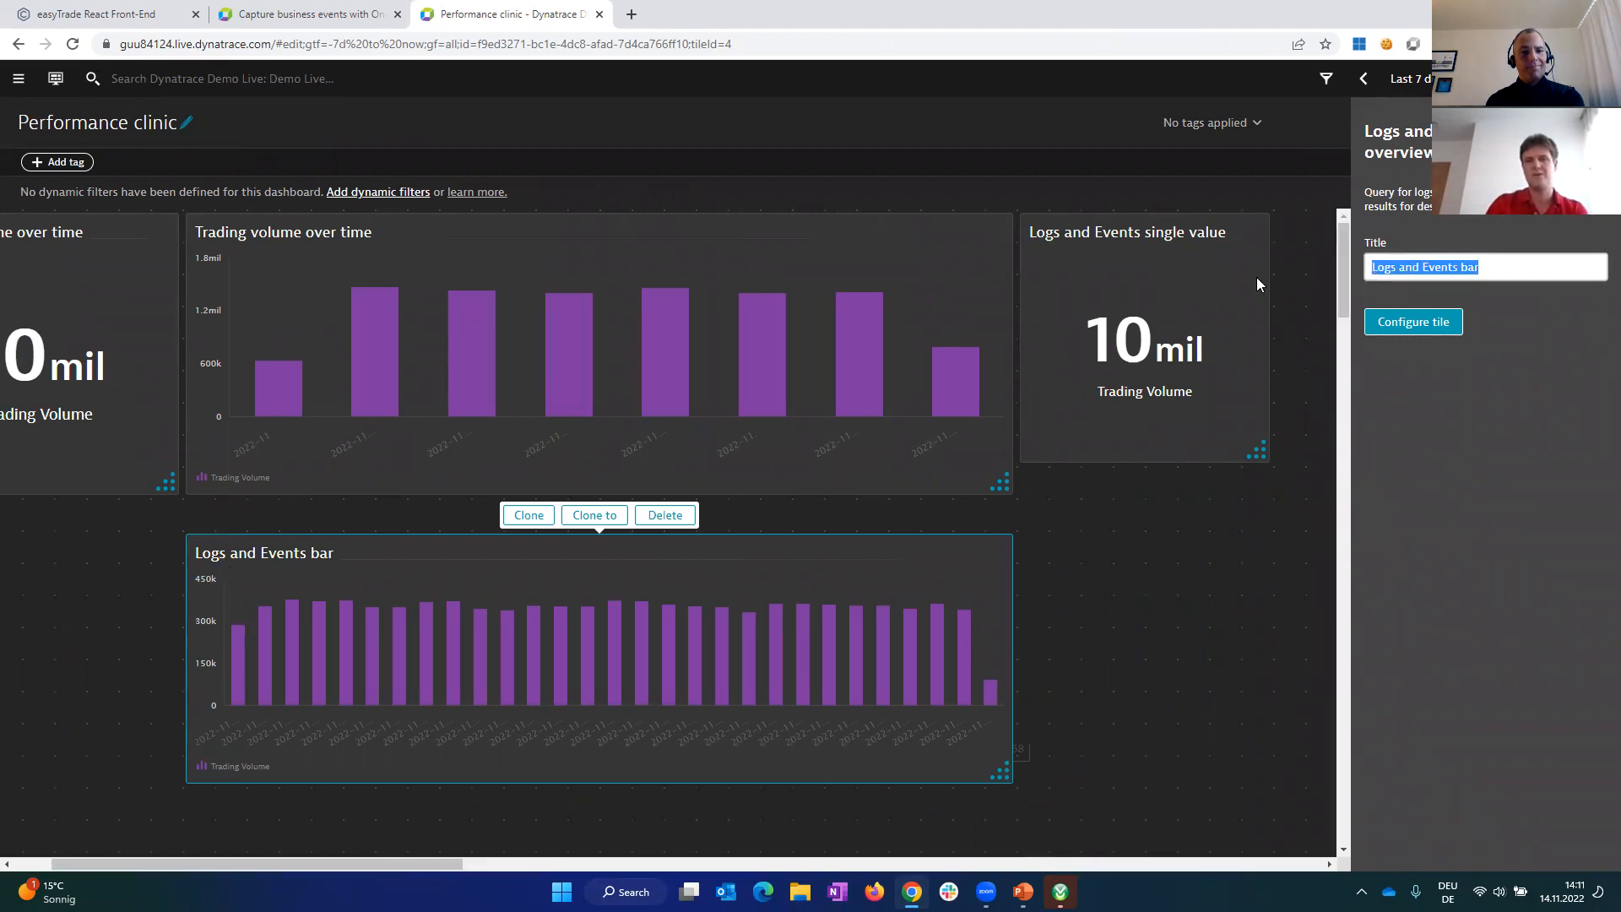
type("Trading ")
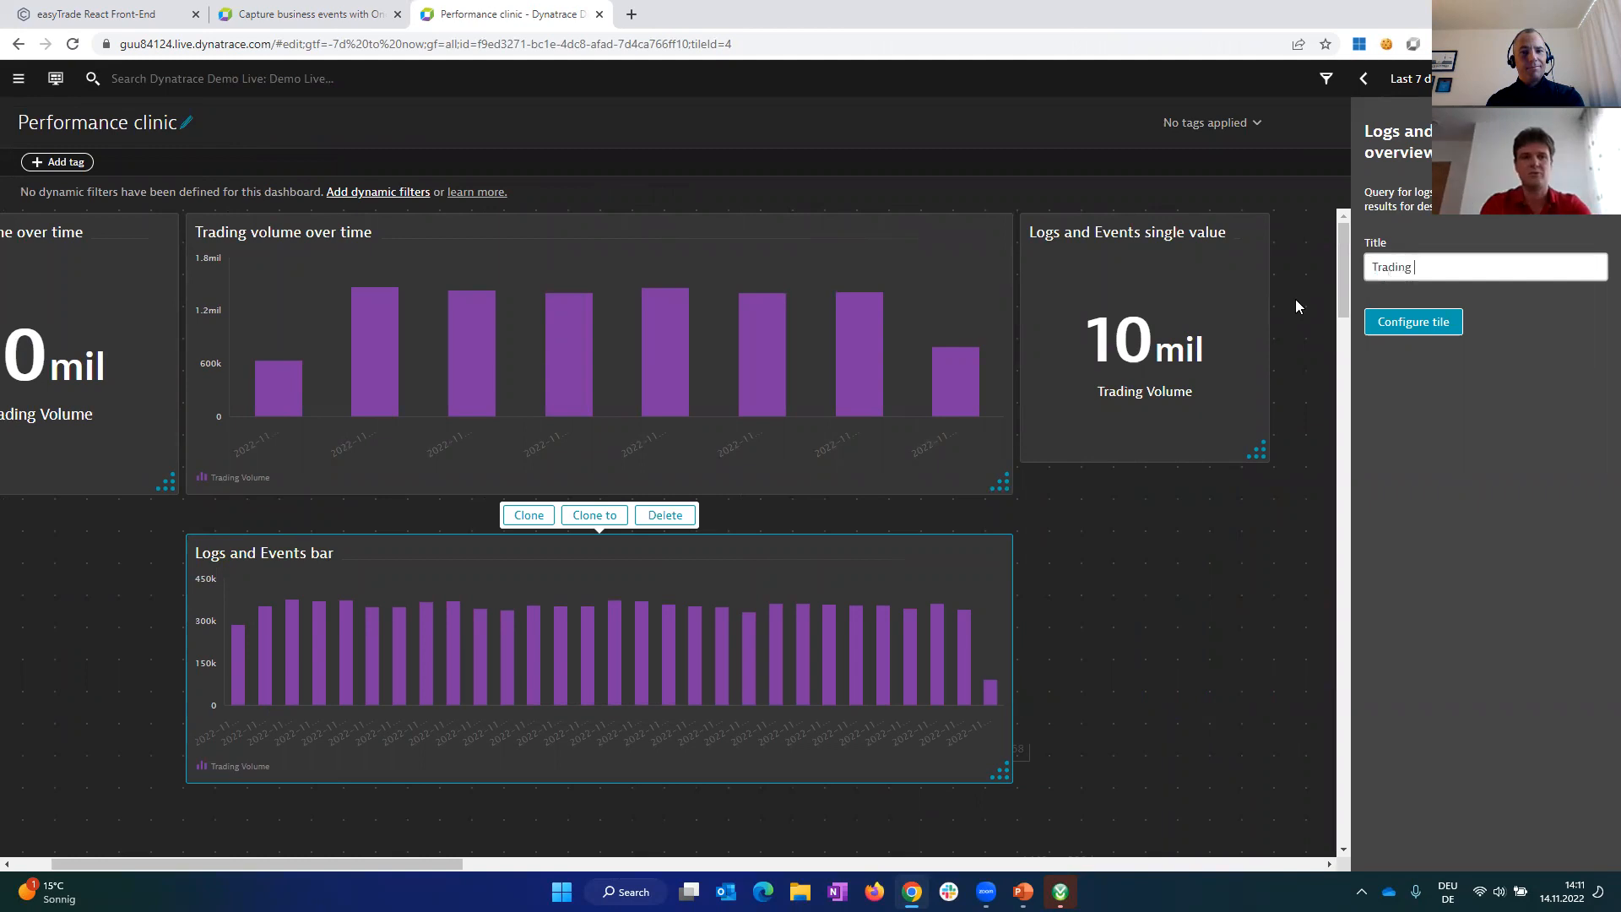
type("volume")
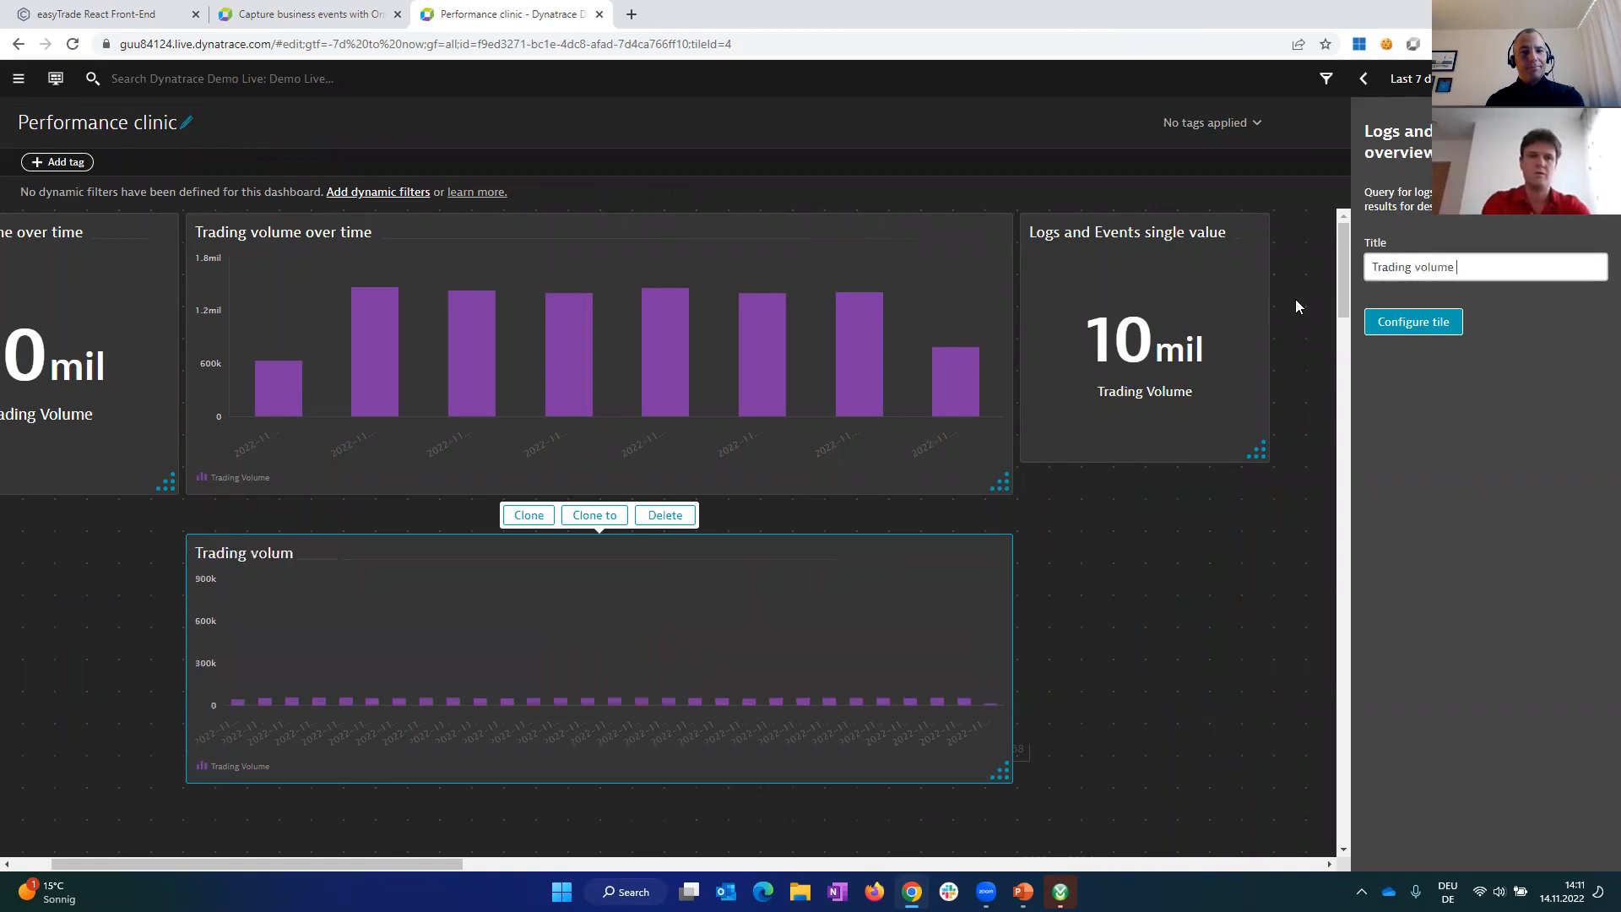
type(" over time")
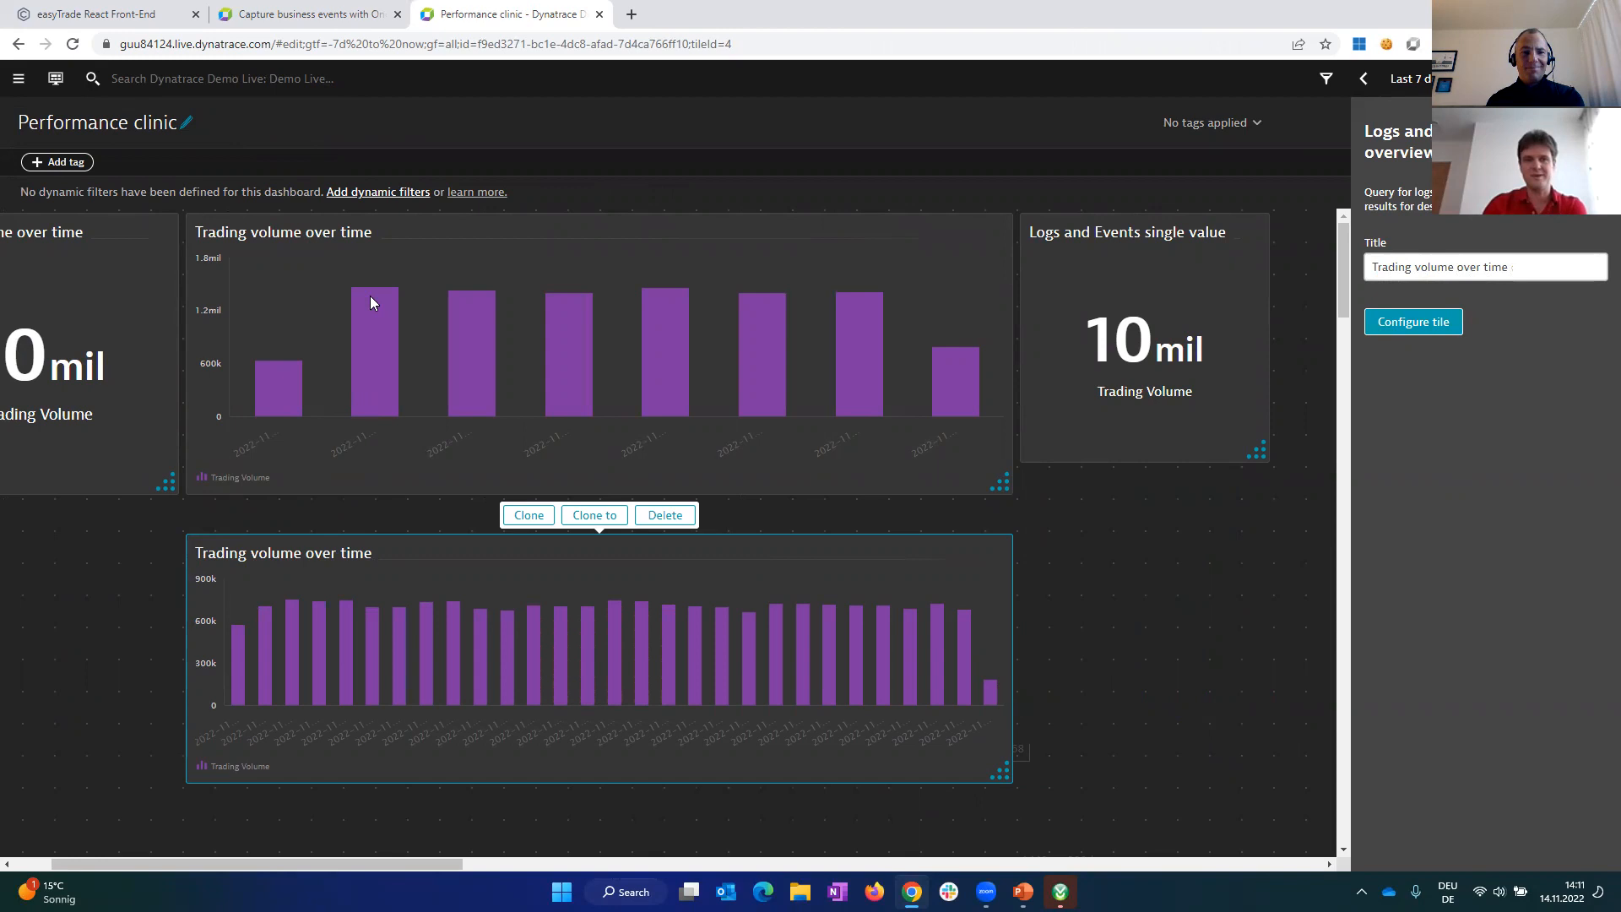
Step: Reconfigure the lower bar chart's query to bin the timestamp by 24h, run it, and update the dashboard tile
left_click(1422, 325)
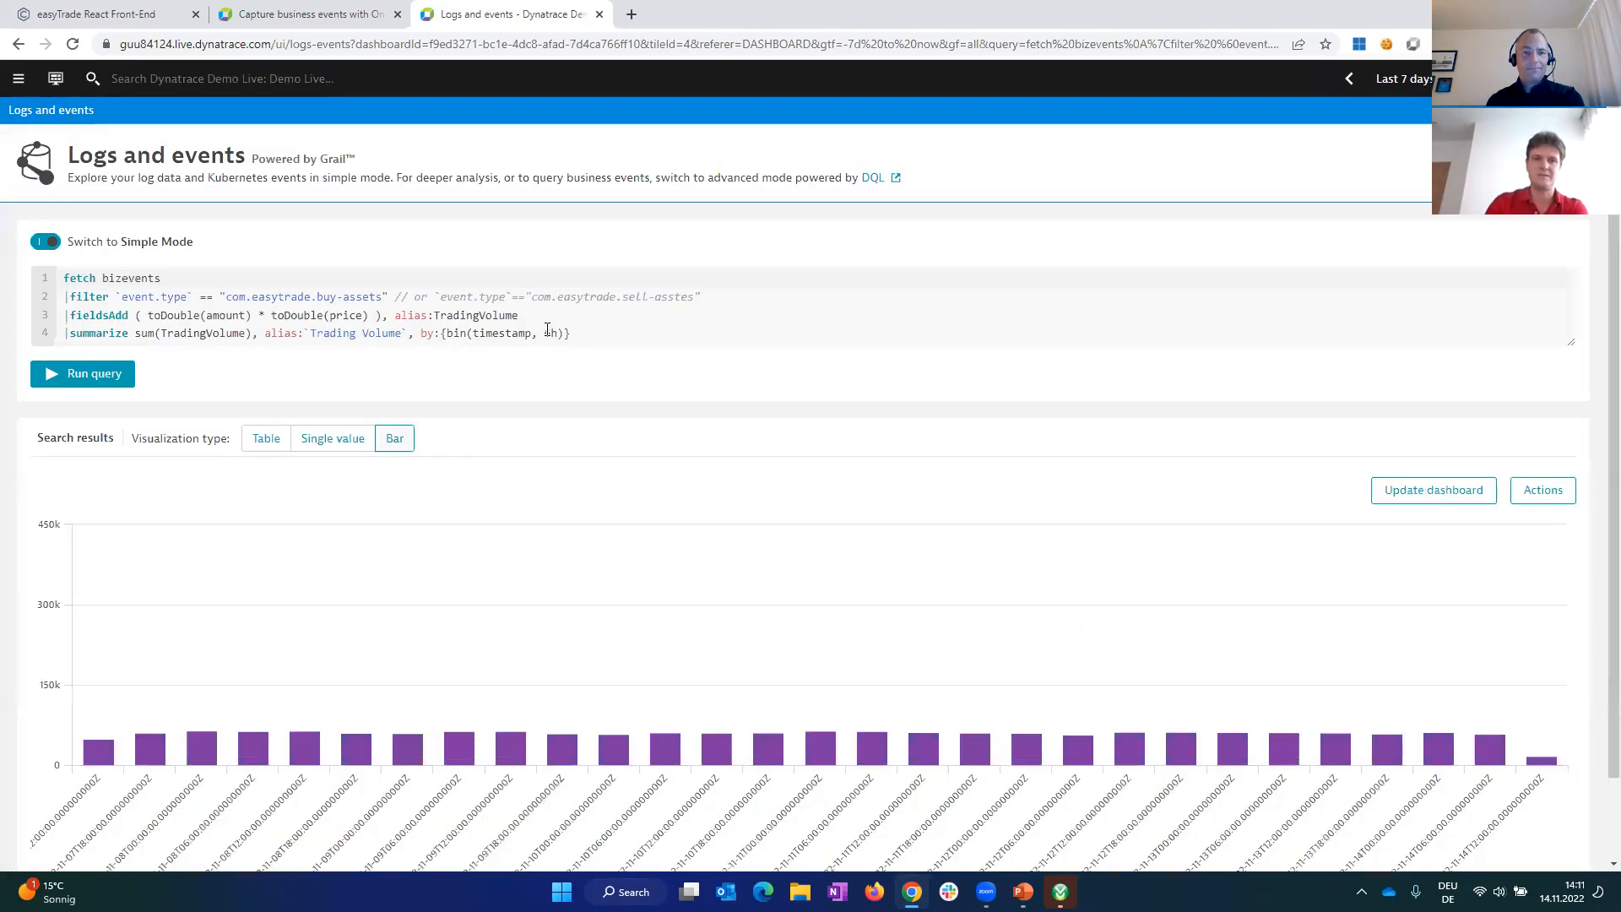
left_click(549, 331)
key("BackSpace")
type("24")
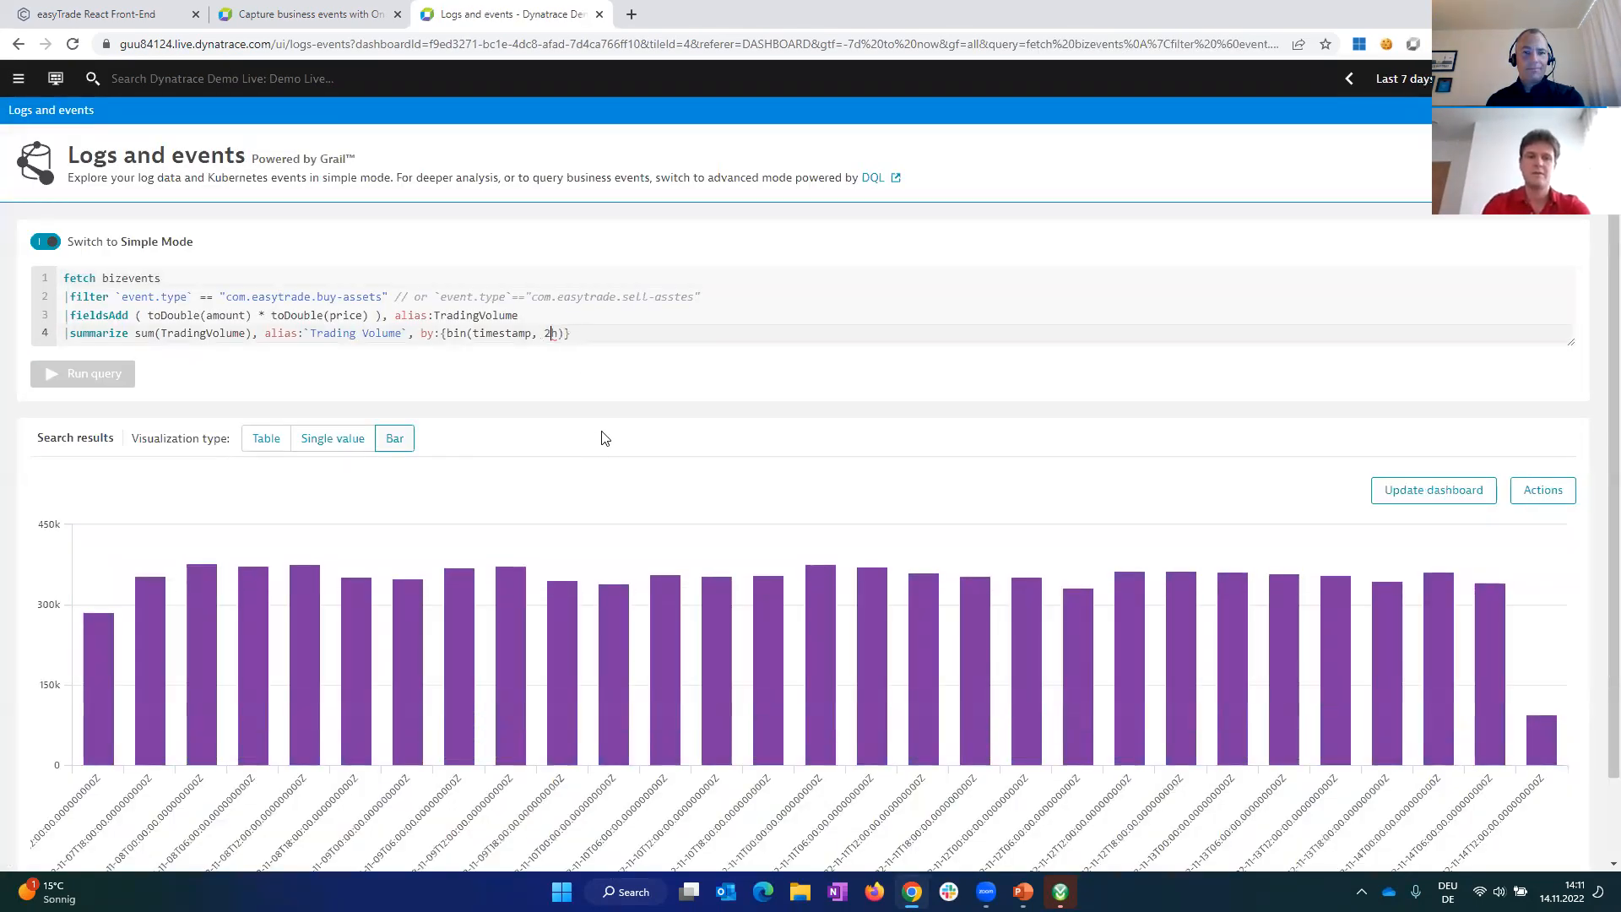
left_click(51, 379)
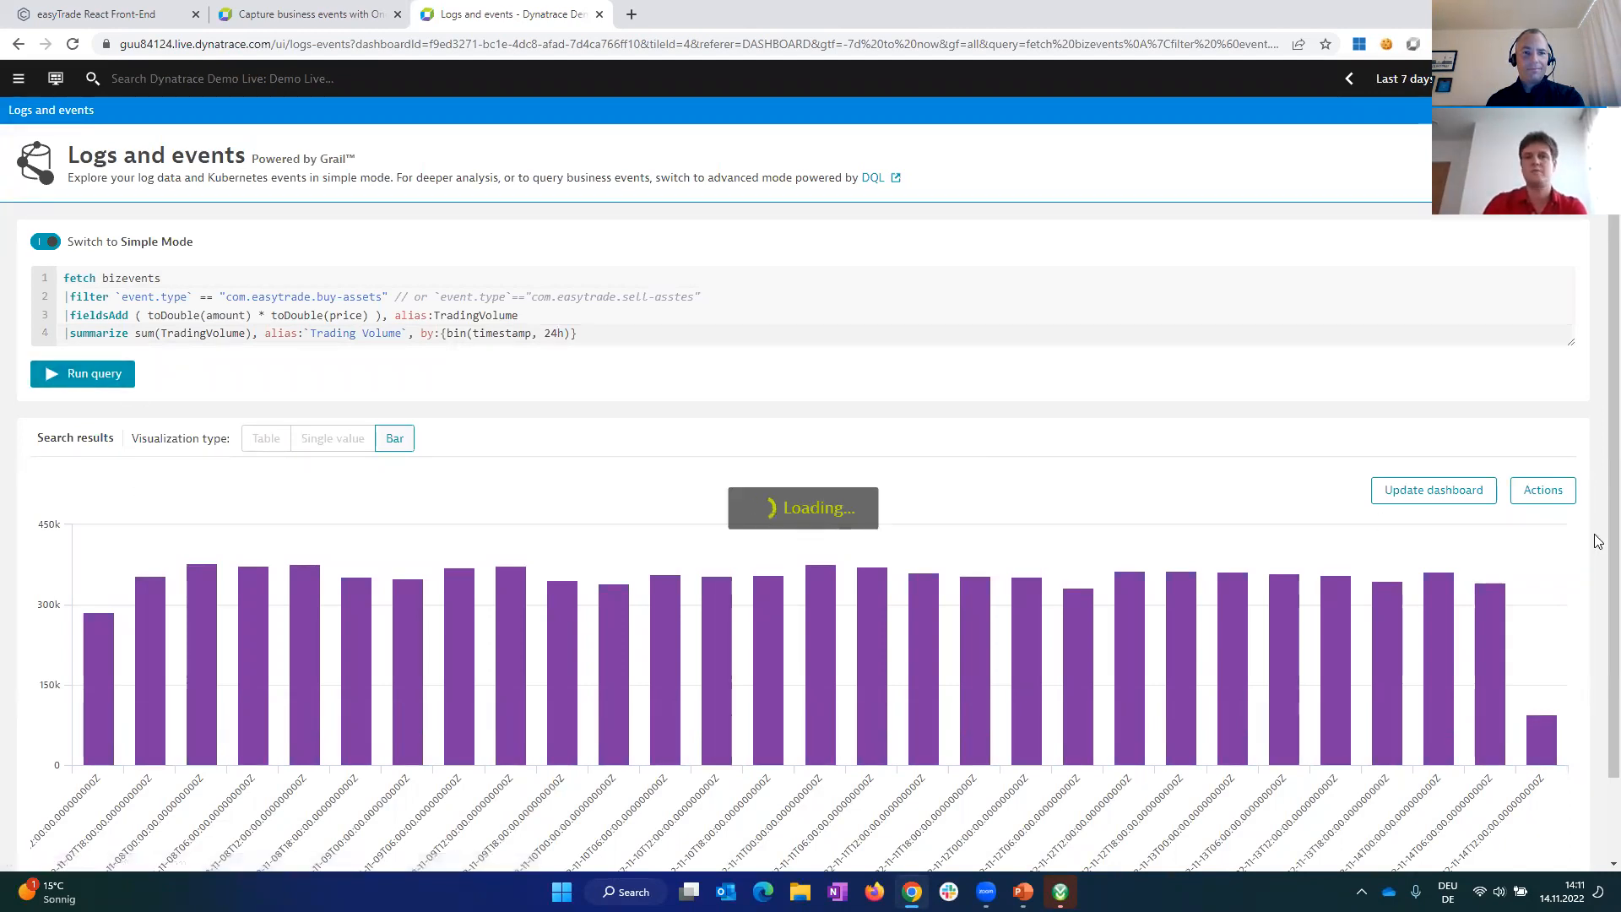
left_click(1449, 494)
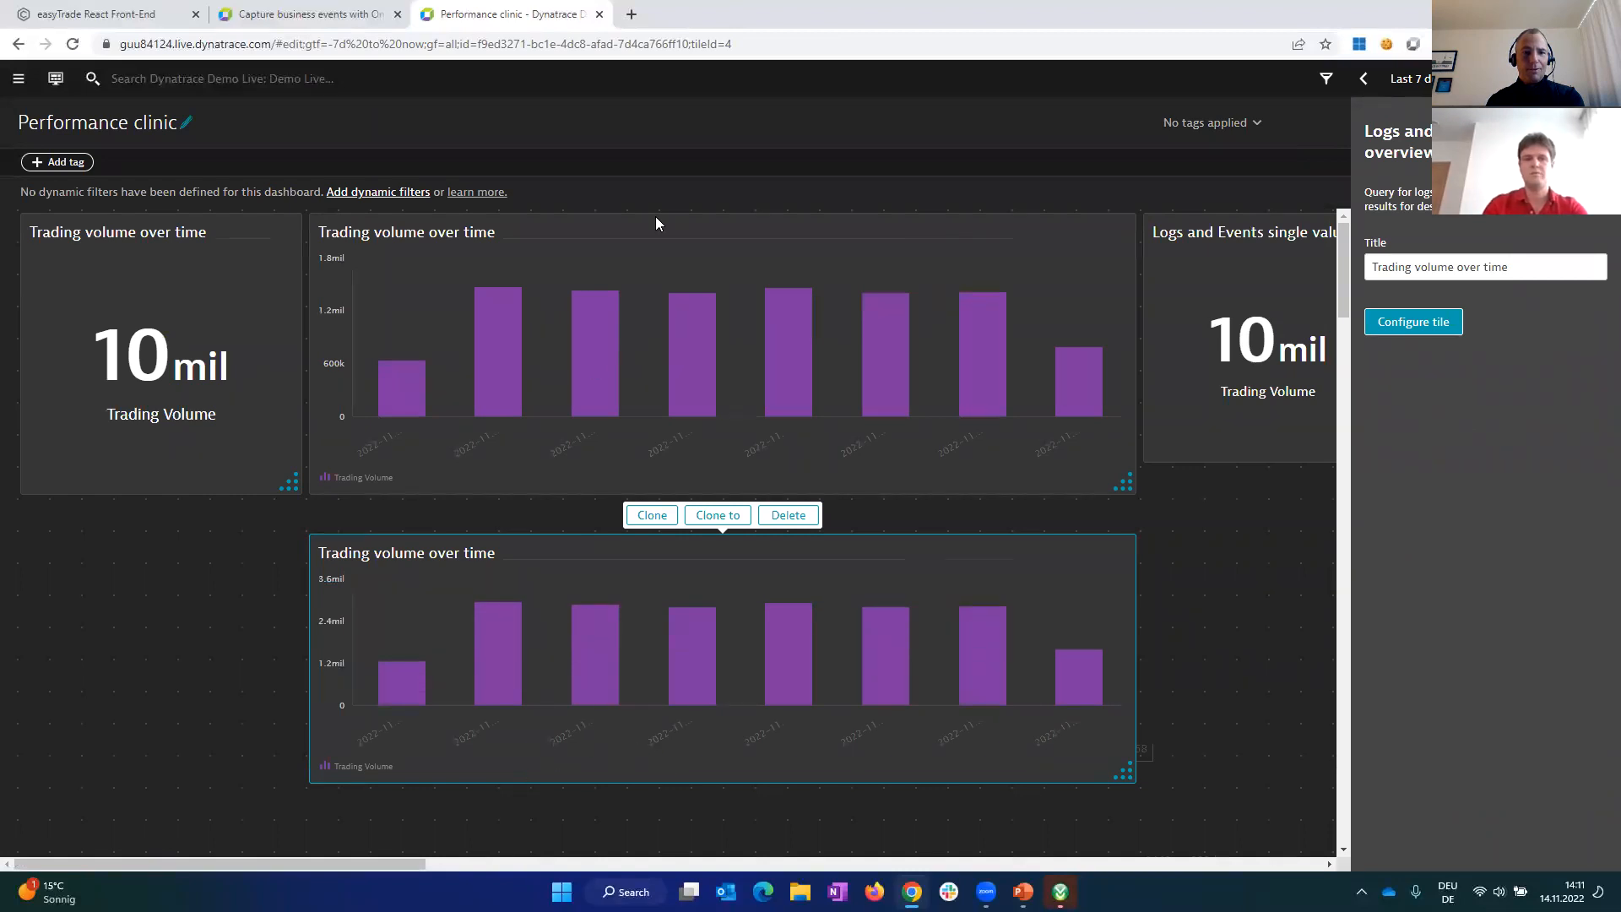
Step: Move the Logs and Events single value tile below the upper single-value tile and retitle it Trading volume
mouse_move(1242, 266)
left_mouse_down()
mouse_move(1114, 355)
mouse_move(11, 652)
mouse_move(10, 514)
mouse_move(9, 558)
mouse_move(79, 600)
mouse_move(13, 576)
left_mouse_up()
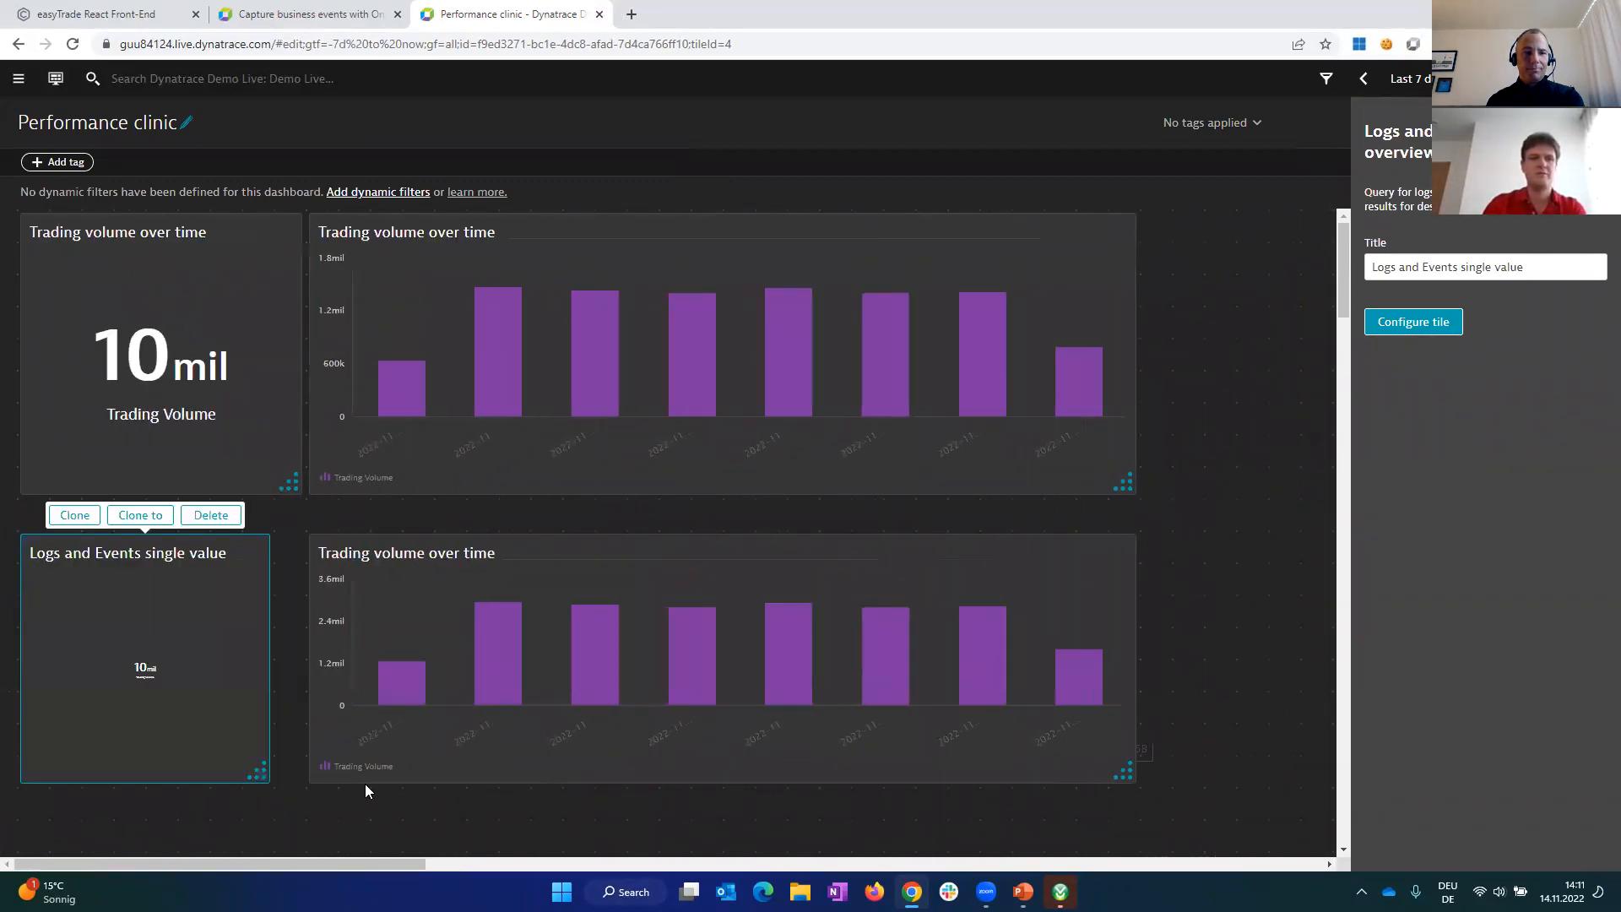
left_click(150, 723)
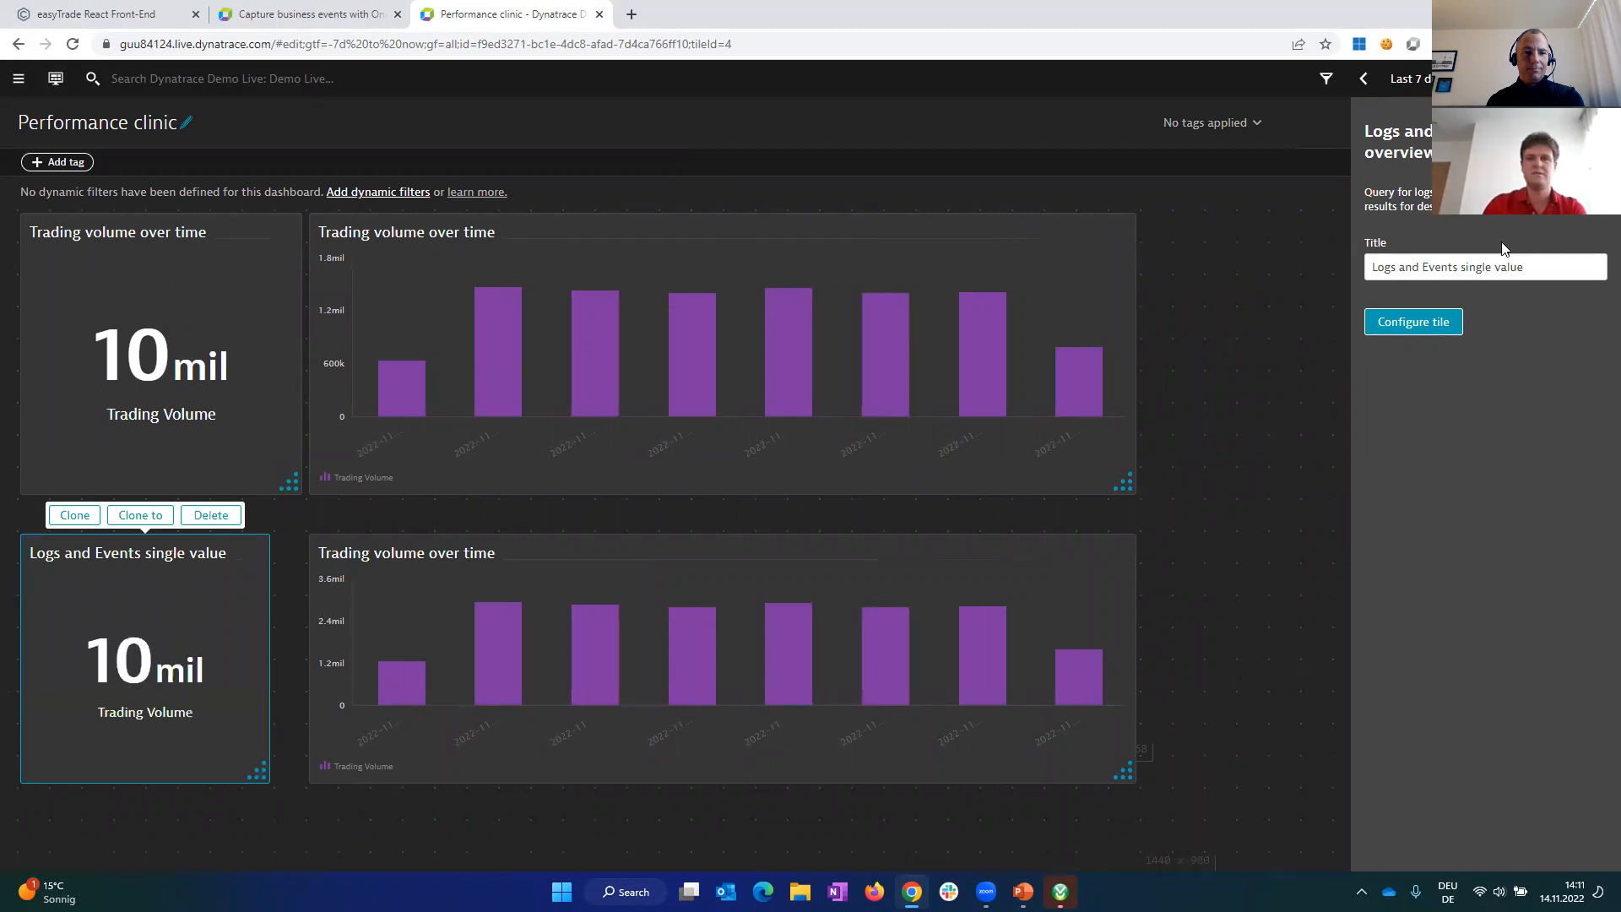
triple_click(1602, 263)
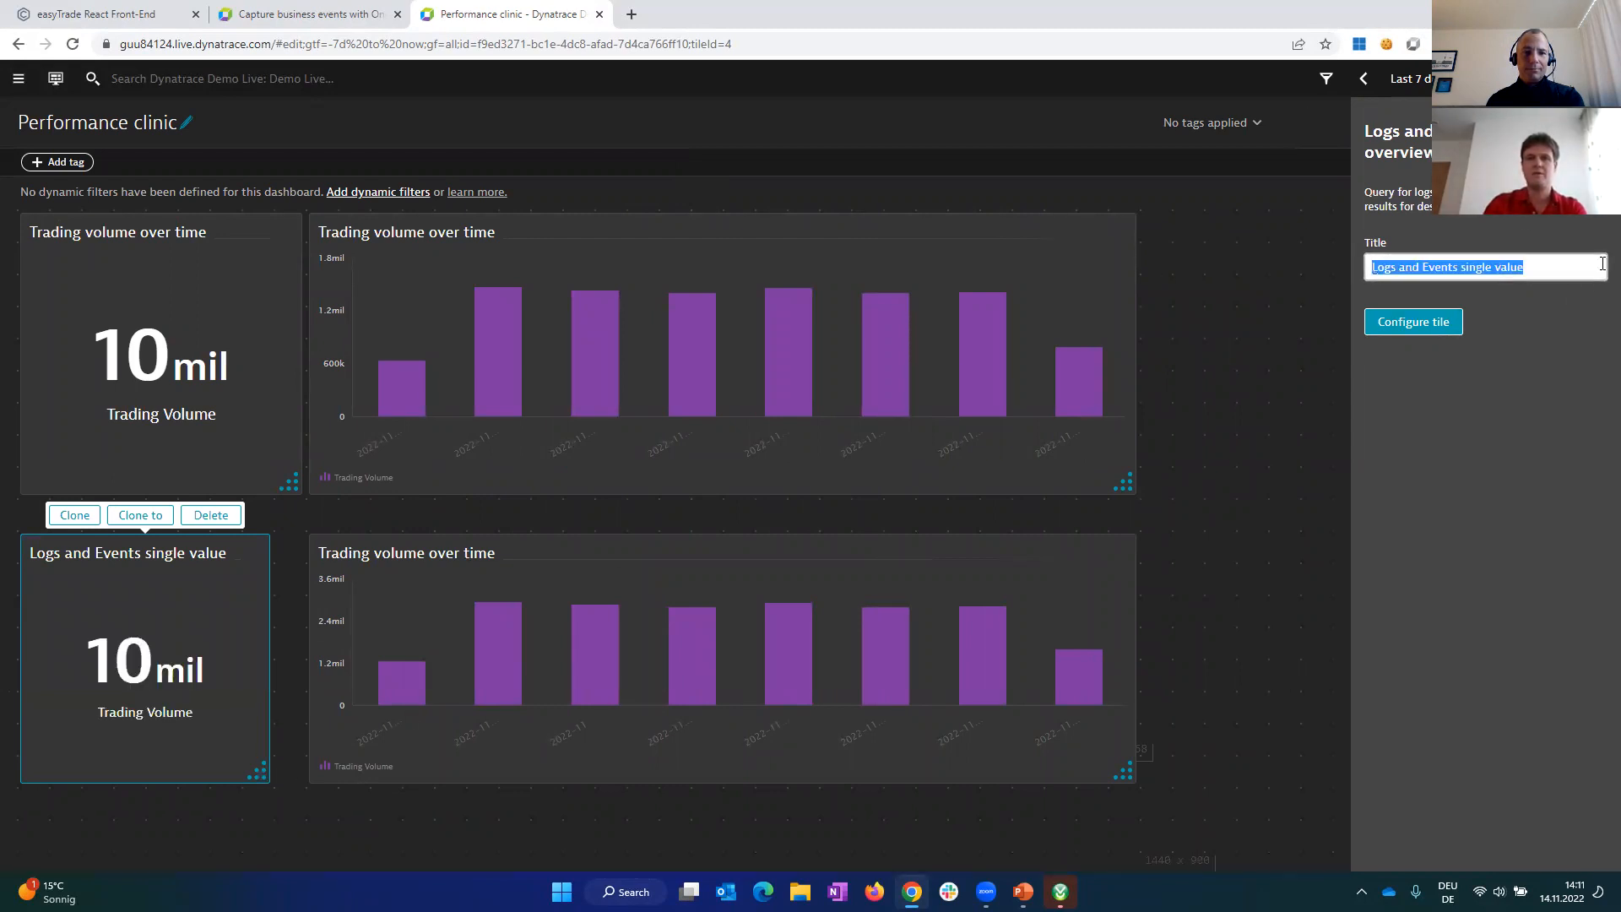
type("Trading volume over ti")
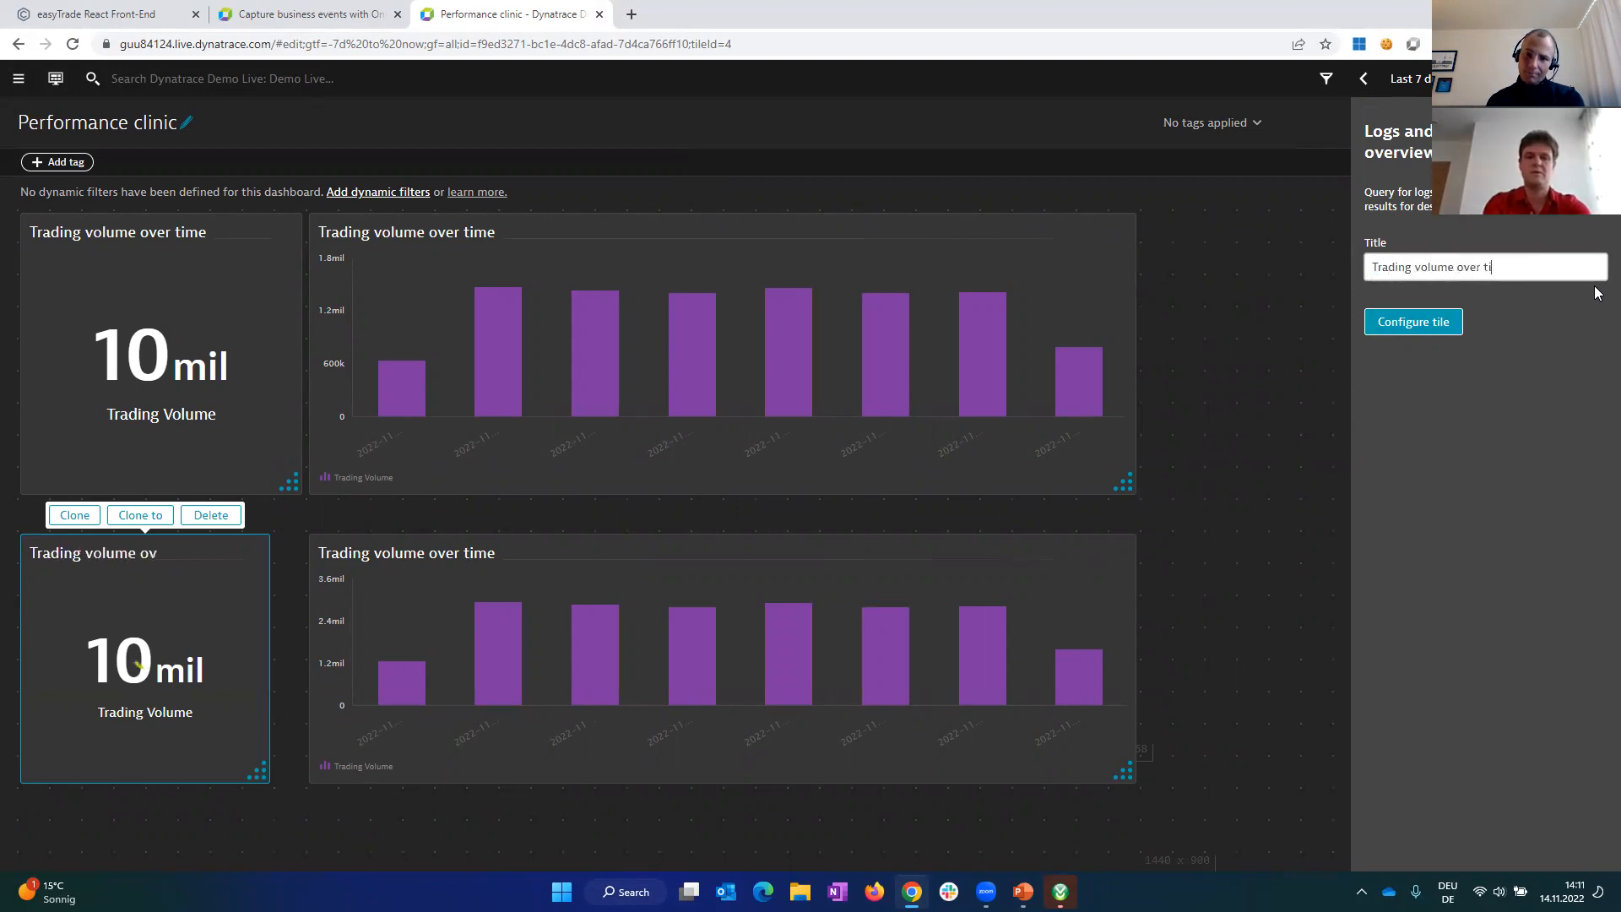
key("BackSpace")
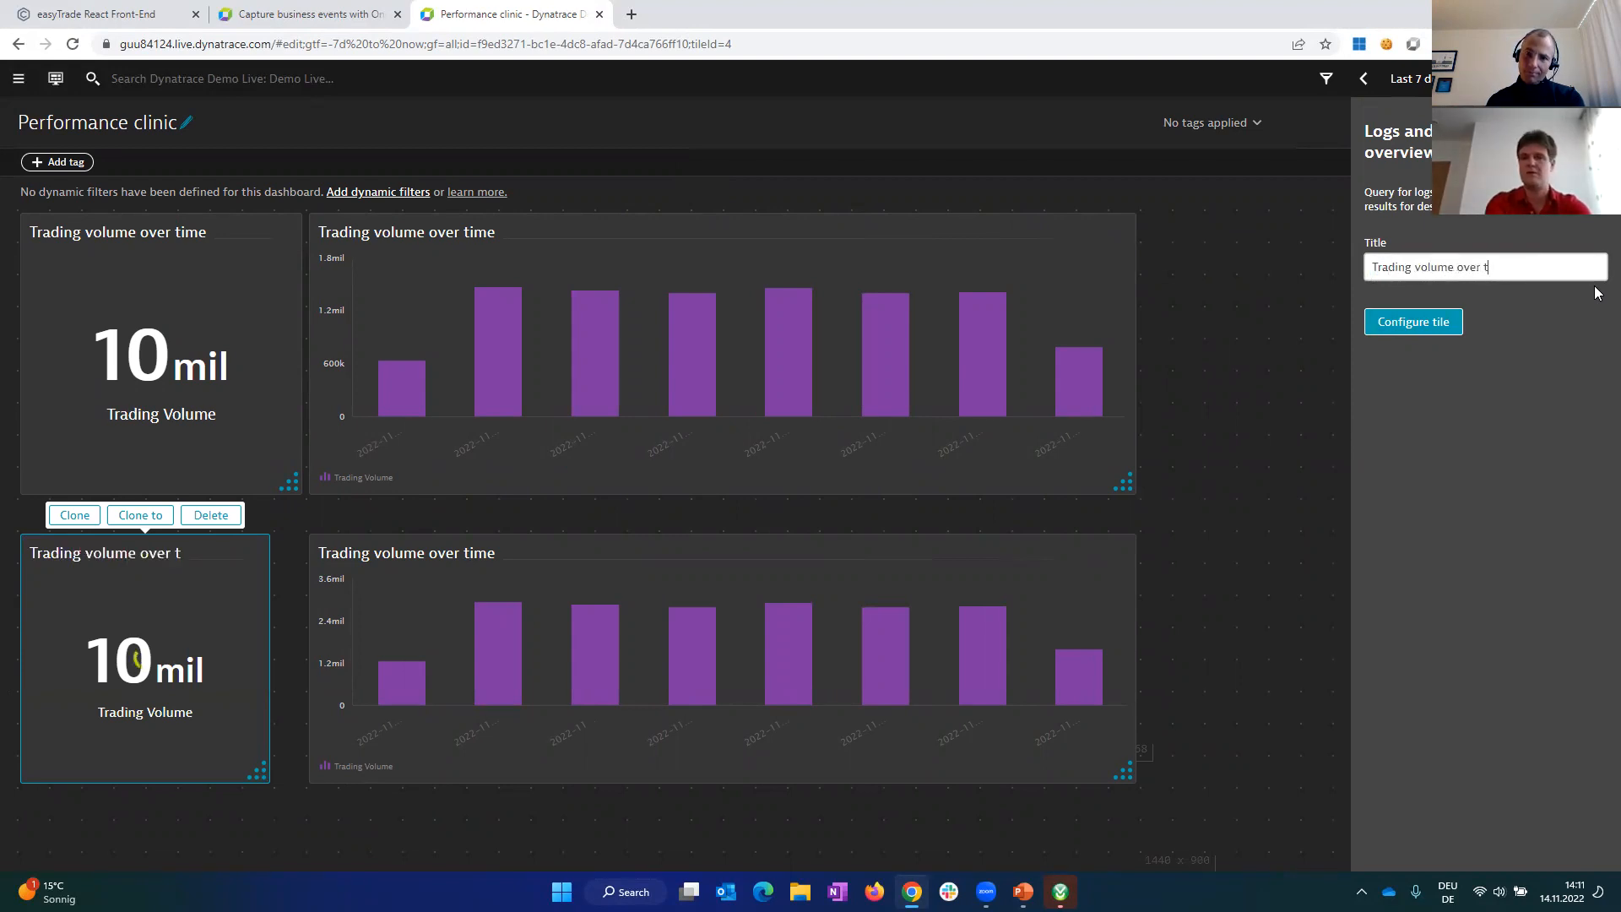
key("BackSpace")
key("BackSpace")
key("BackSpace")
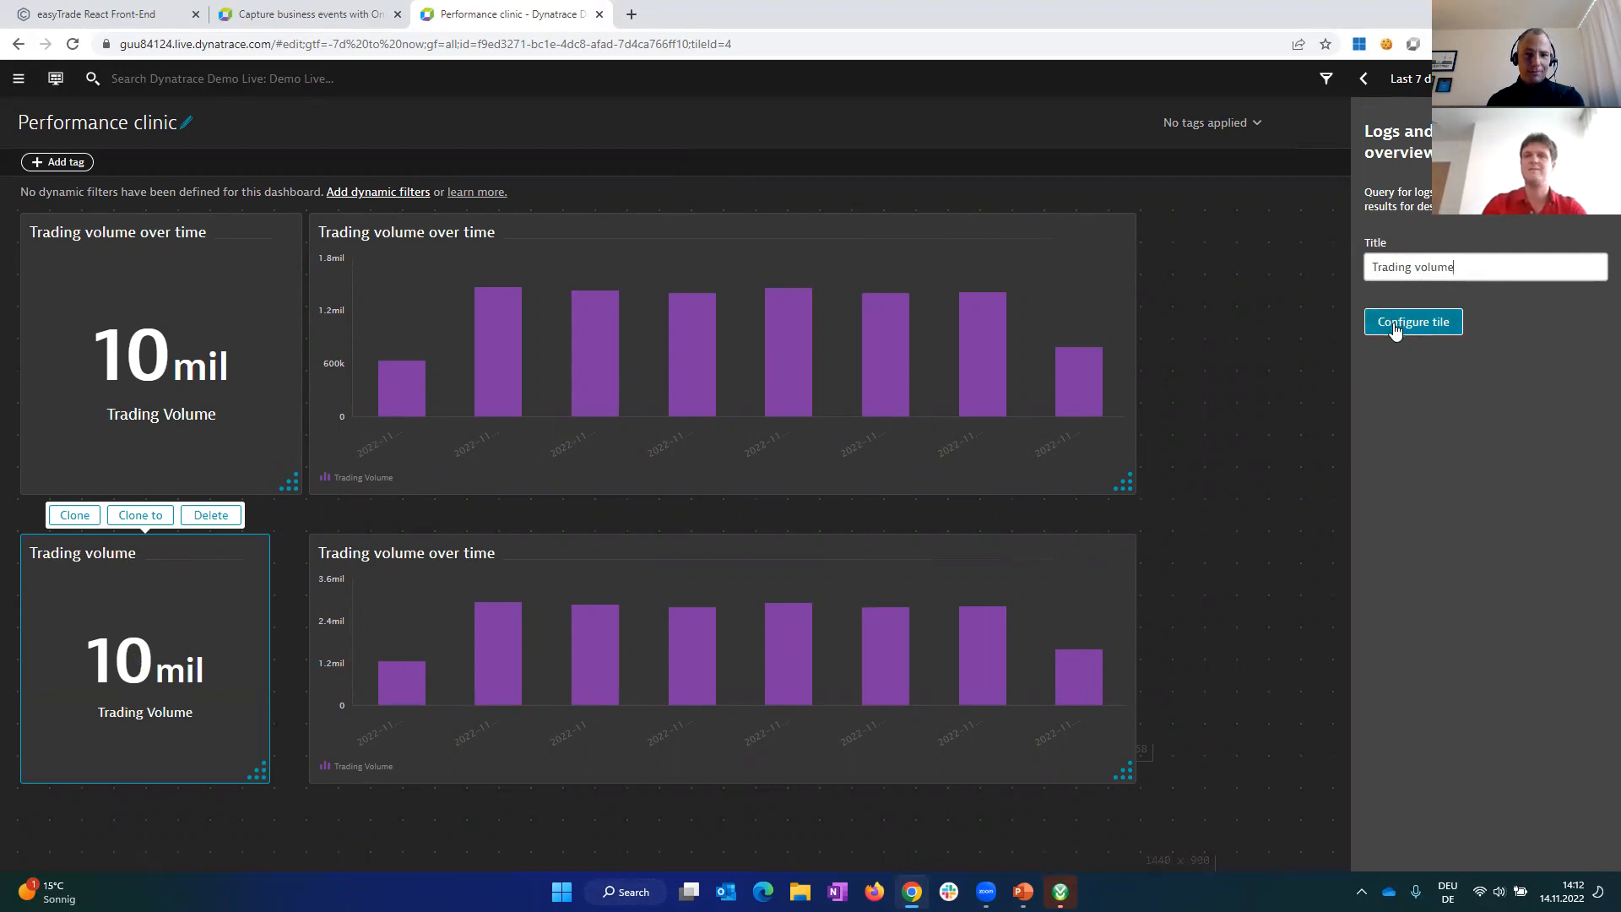
left_click(1305, 321)
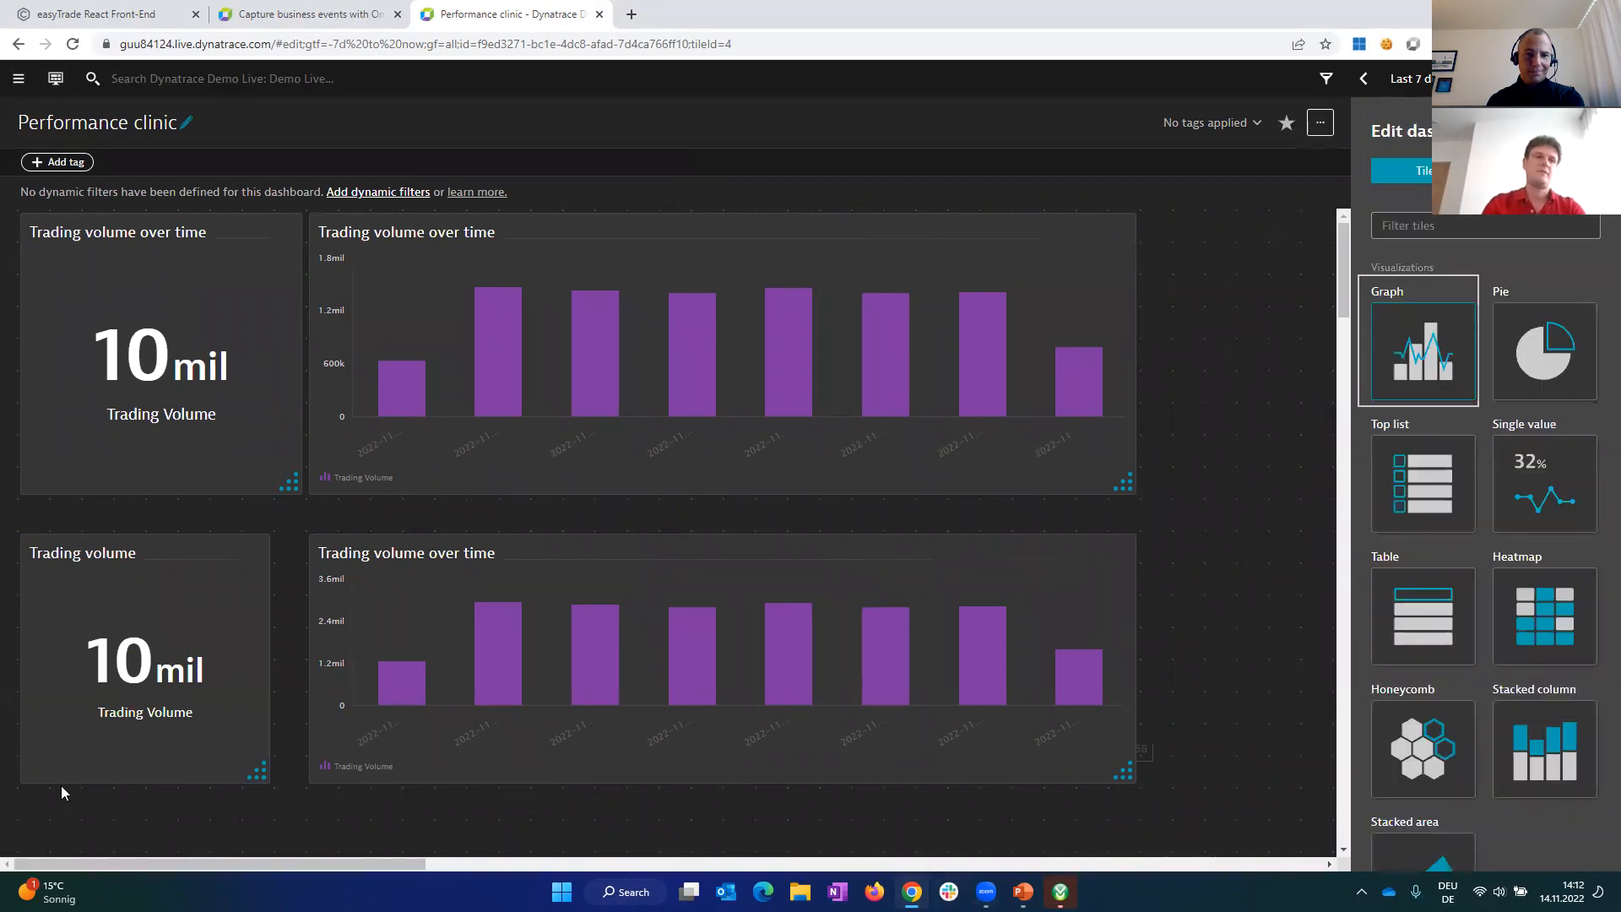
Step: Widen the lower Trading volume tile to match the single-value tile above it and finish editing the dashboard
left_click_drag(265, 773, 311, 732)
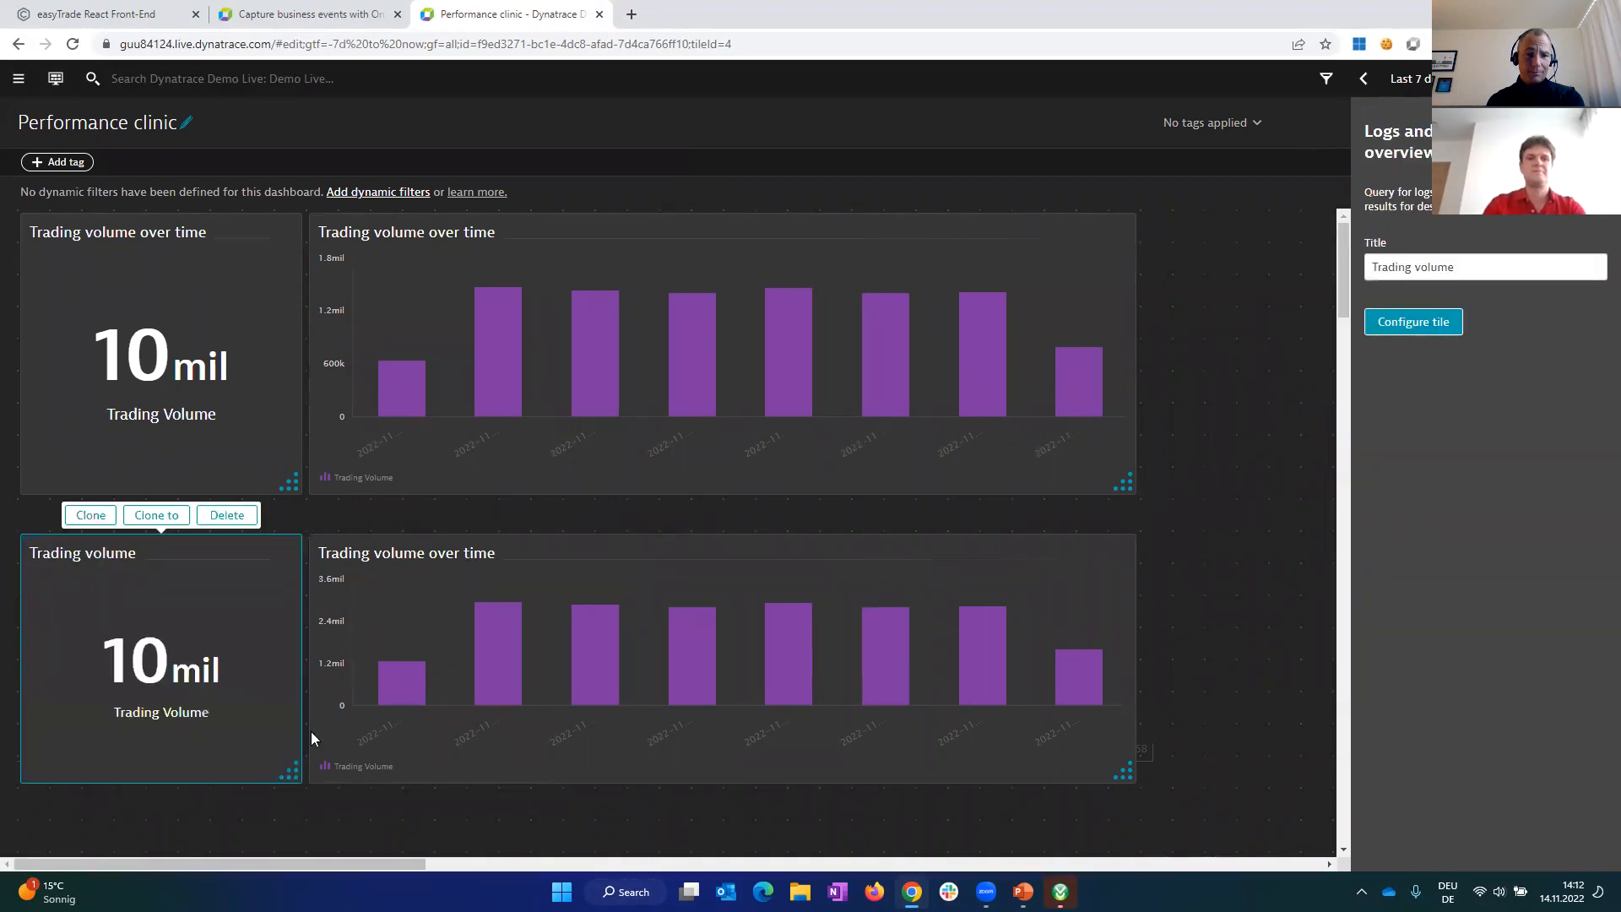
left_click(1272, 473)
left_click(1574, 131)
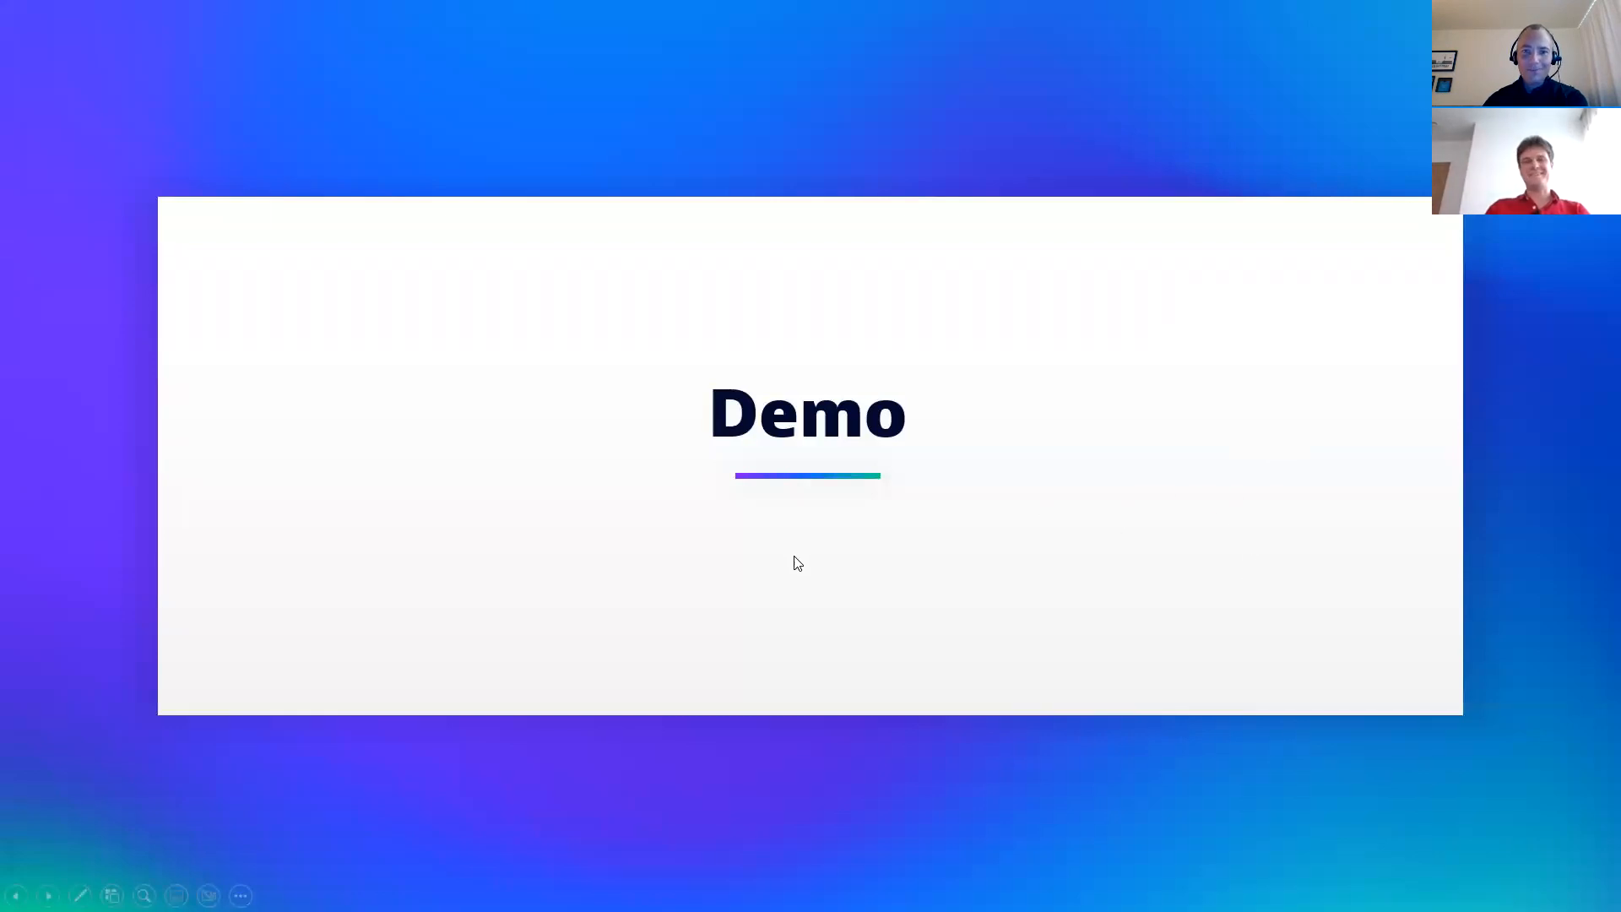
left_click(750, 628)
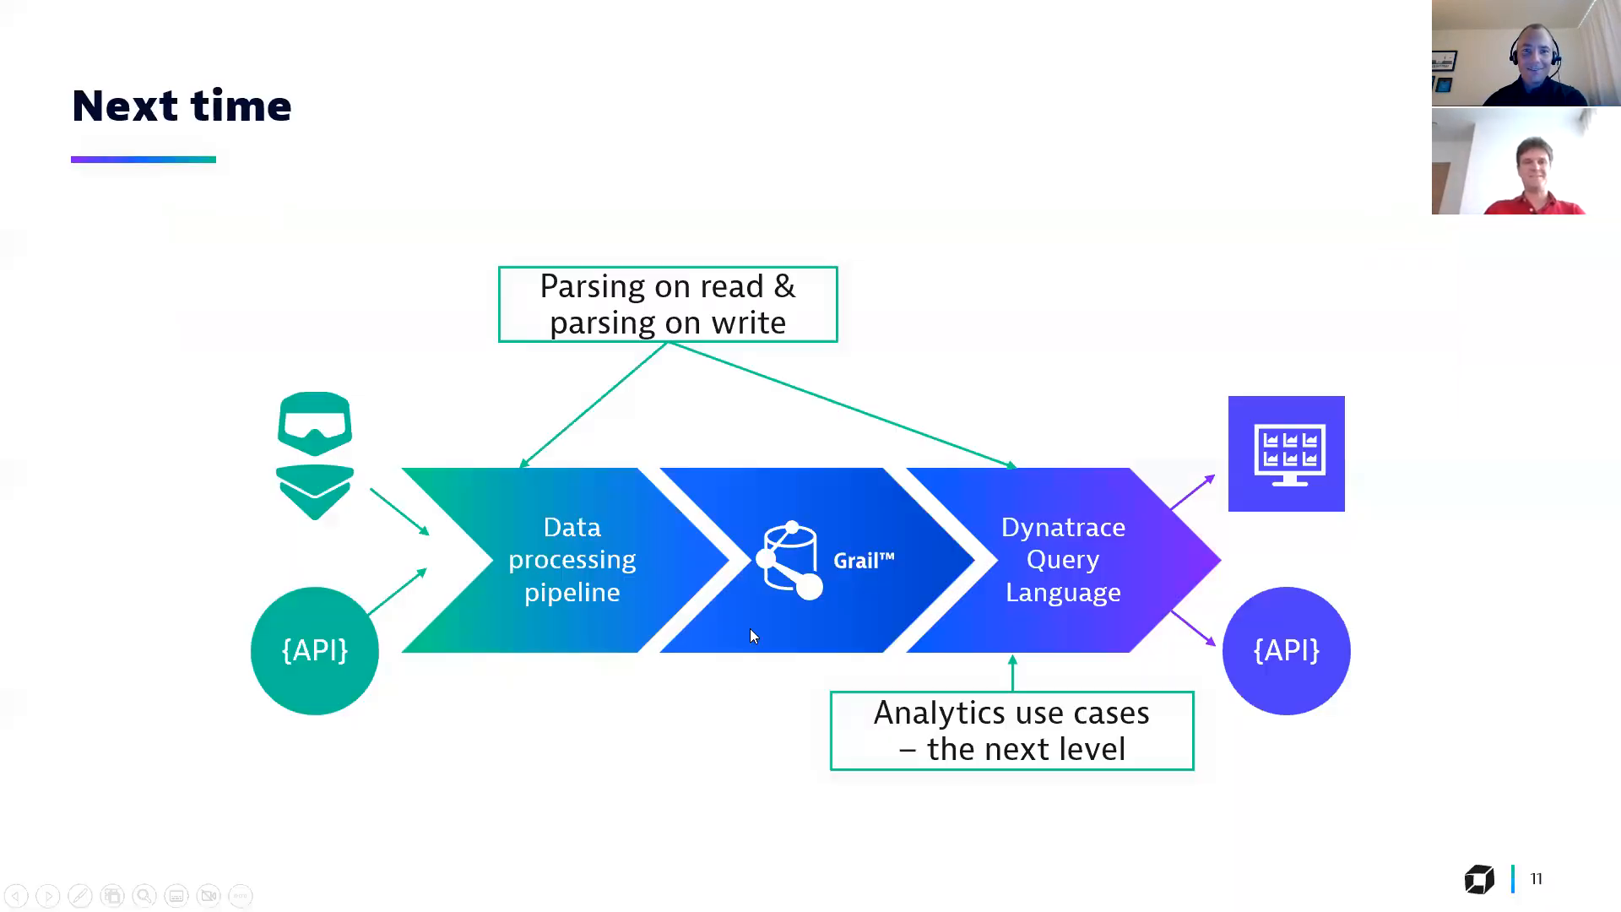